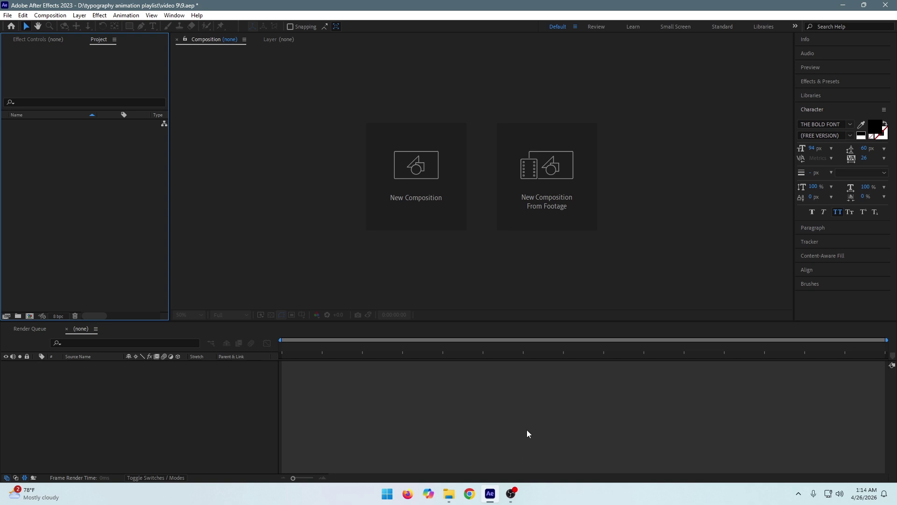
# Start a new composition and name it Render.
pyautogui.click(436, 212)
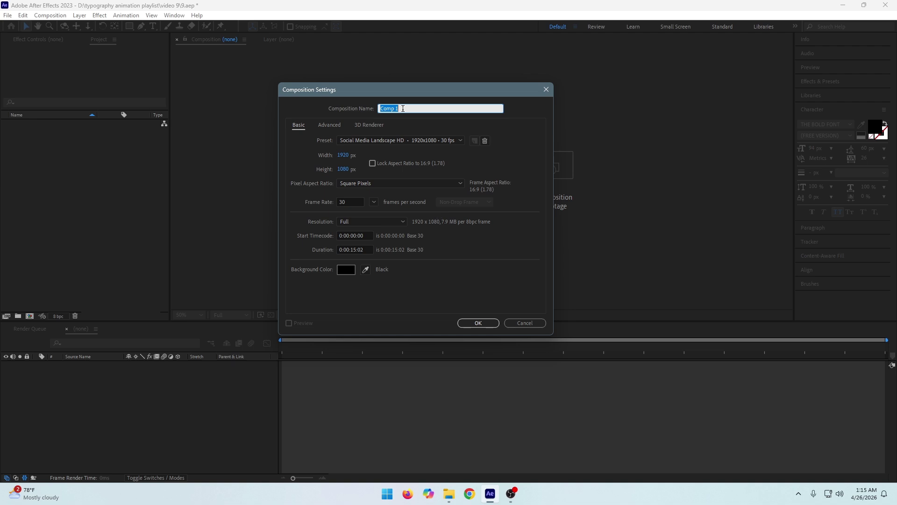
pyautogui.press('BackSpace')
pyautogui.write('Render')
pyautogui.click(467, 127)
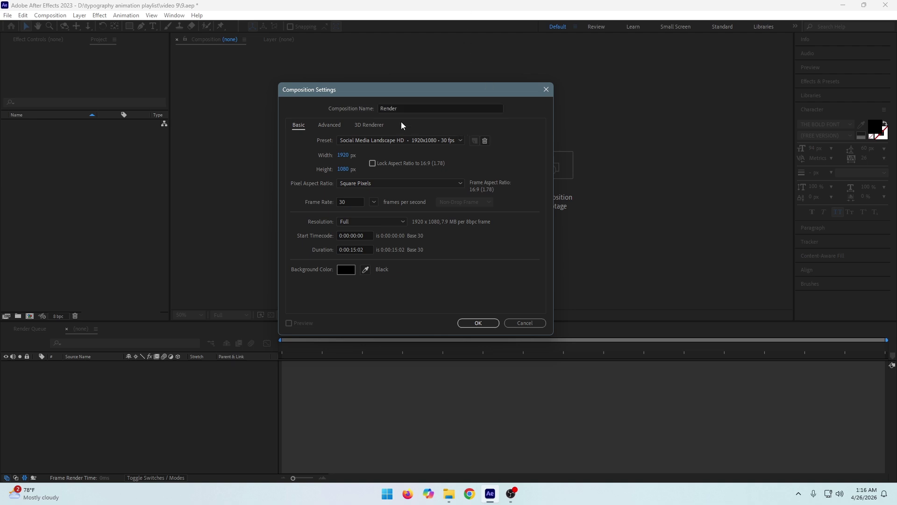
# Set the Render composition's duration to 0:00:15:00 and create it at 1920 x 1080, 30 fps.
pyautogui.click(344, 155)
pyautogui.click(346, 170)
pyautogui.click(358, 236)
pyautogui.click(341, 249)
pyautogui.click(311, 251)
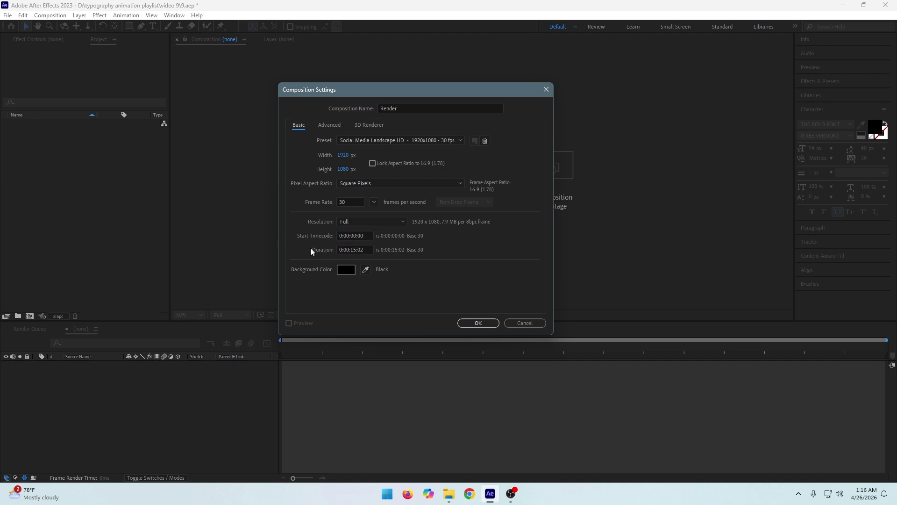
pyautogui.click(353, 249)
pyautogui.doubleClick(352, 250)
pyautogui.tripleClick(363, 251)
pyautogui.click(362, 249)
pyautogui.press('BackSpace')
pyautogui.write('0')
pyautogui.click(370, 274)
pyautogui.click(478, 323)
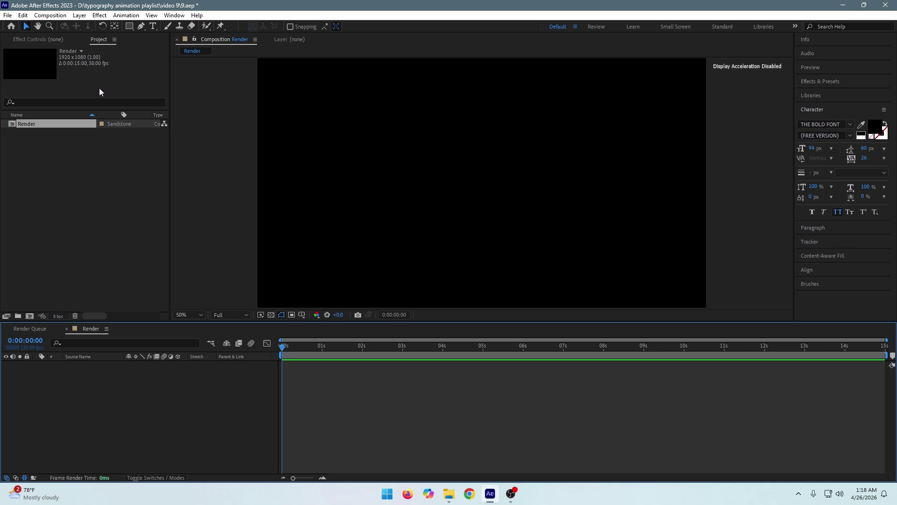
# Create a second composition named Text with the same 1920 x 1080, 15-second settings.
pyautogui.click(102, 193)
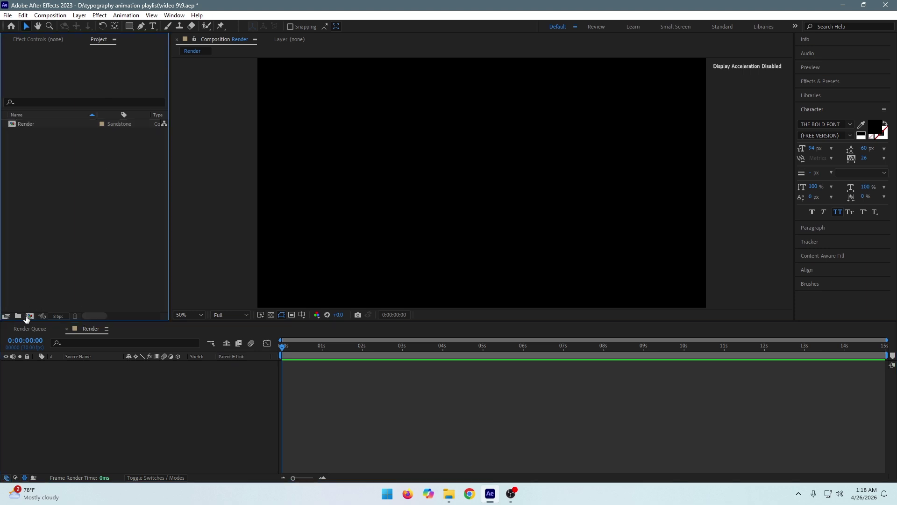
pyautogui.click(29, 316)
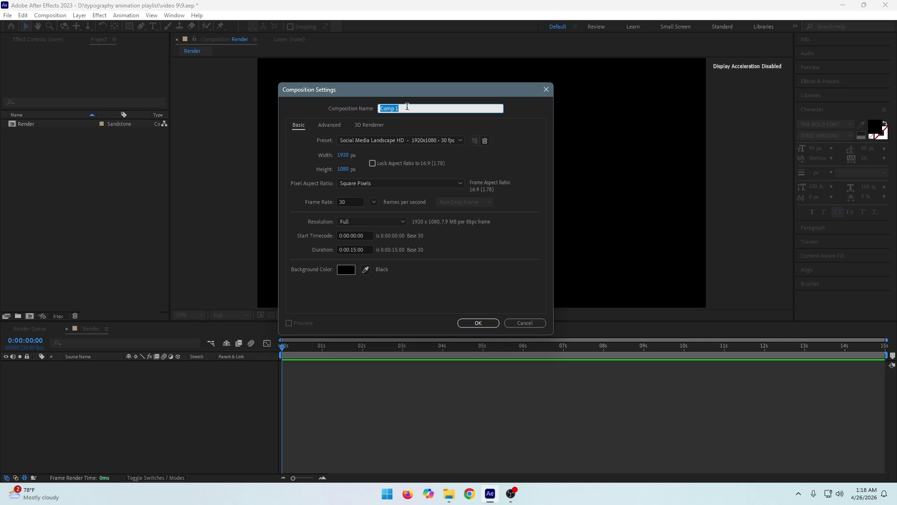
pyautogui.write('Text')
pyautogui.click(477, 323)
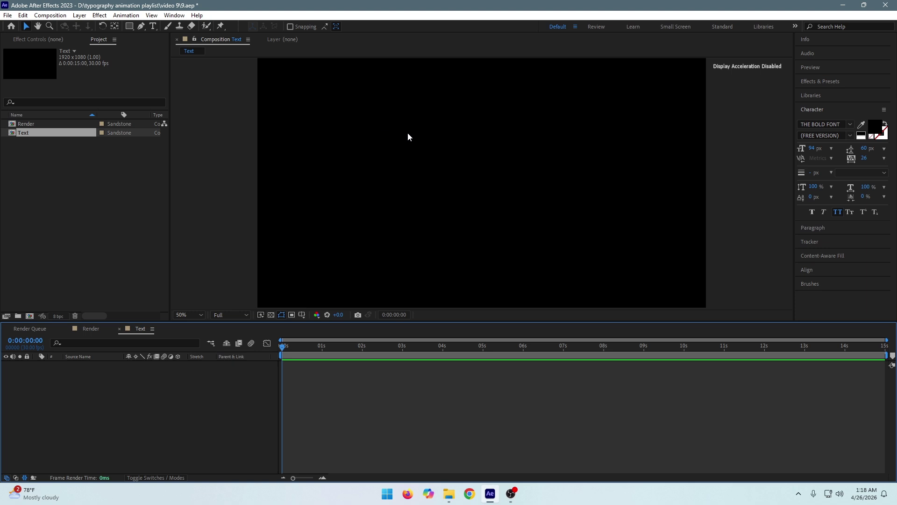
# Add a text layer to the Text composition and paste the copied line "control your mind to change your life".
pyautogui.click(155, 27)
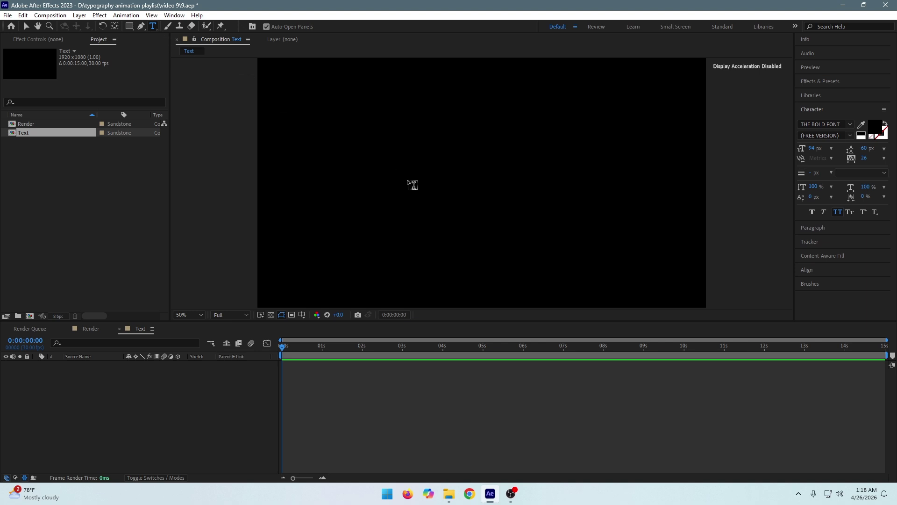
pyautogui.click(410, 183)
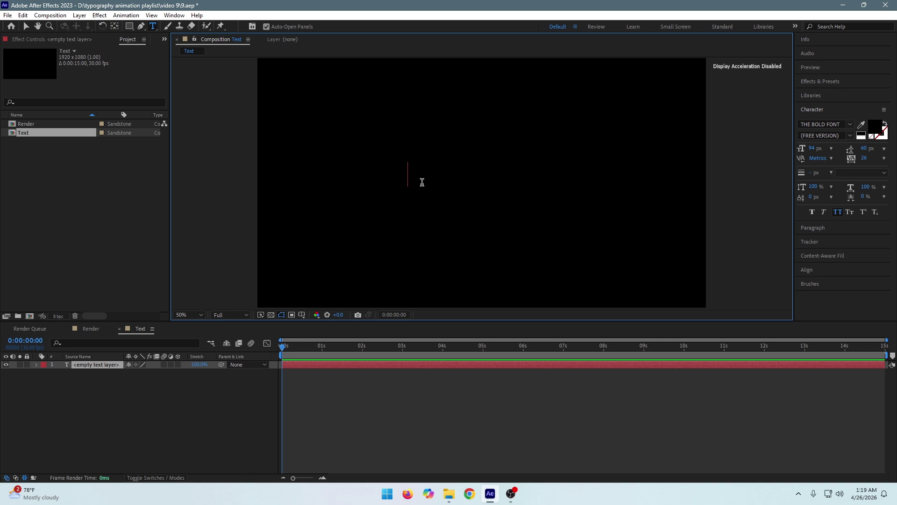
pyautogui.hotkey('ctrl', 'v')
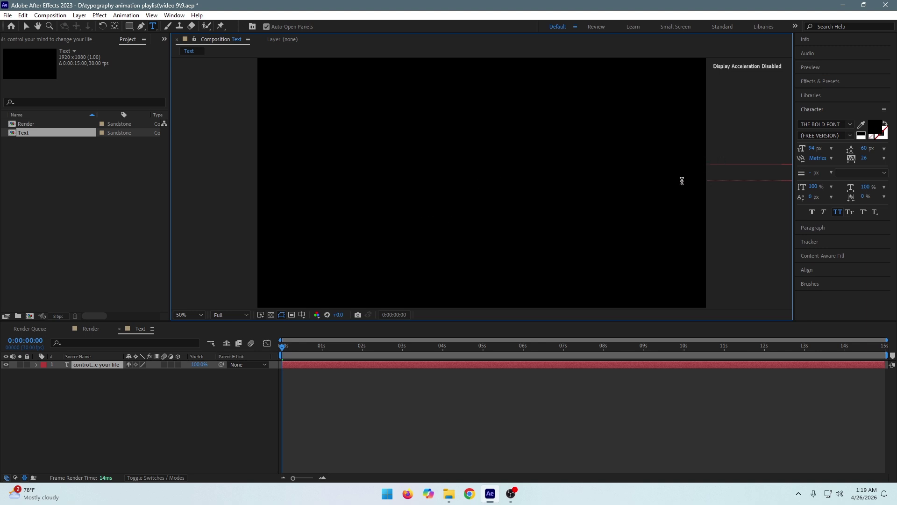
# Change the fill color of the entire text line to white, FFFFFF.
pyautogui.doubleClick(659, 154)
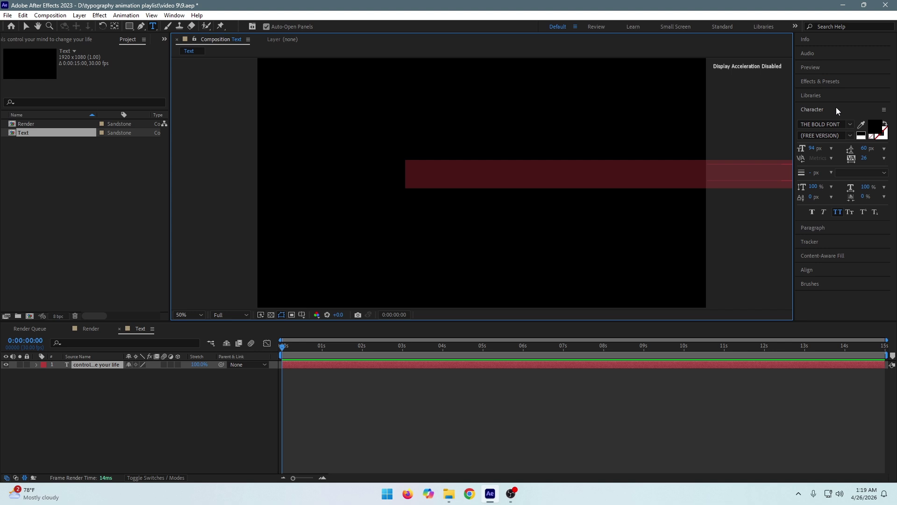
pyautogui.click(875, 132)
pyautogui.click(311, 234)
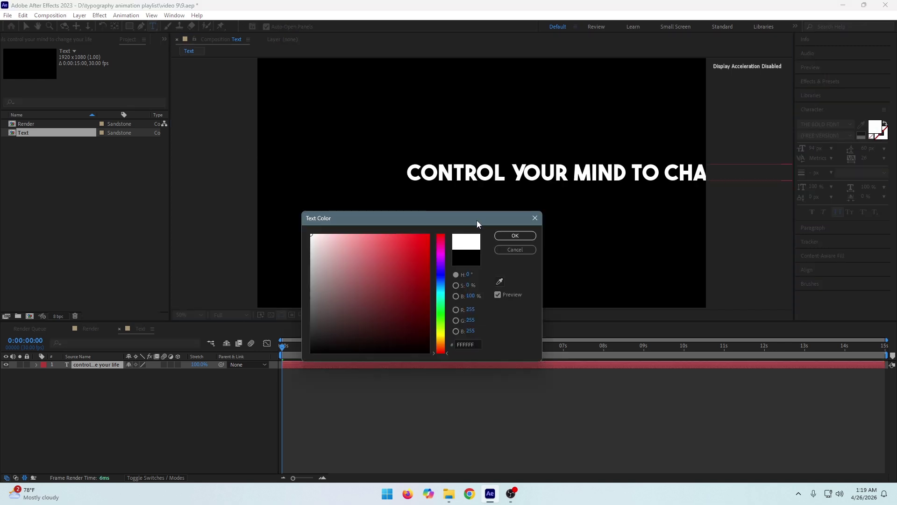
pyautogui.click(515, 235)
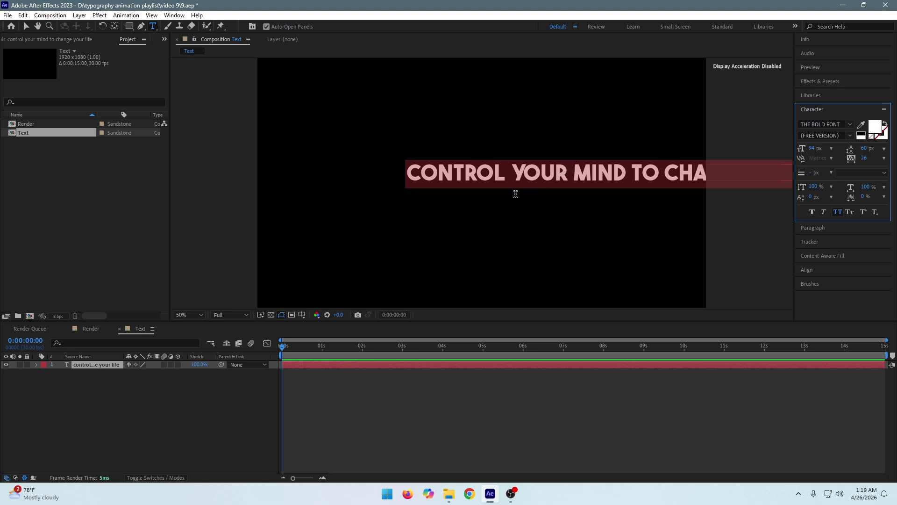
# Center the text layer horizontally and vertically in the composition.
pyautogui.click(806, 270)
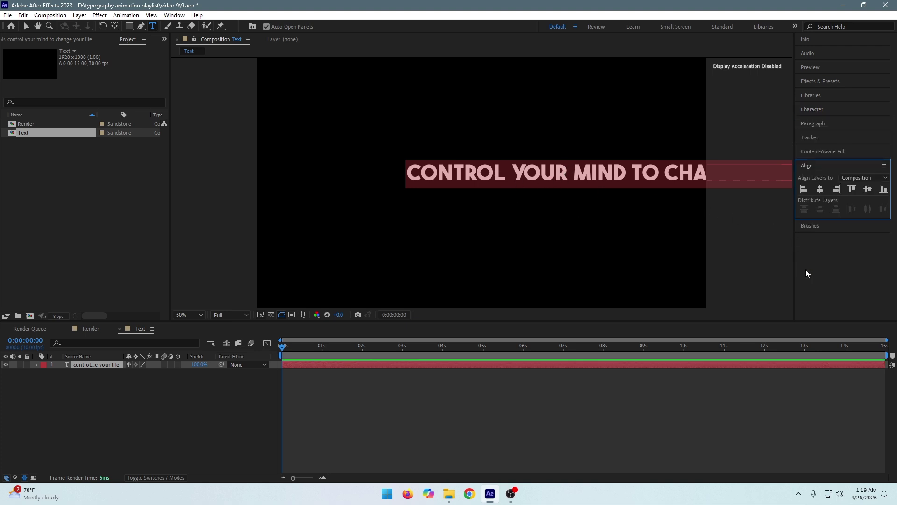
pyautogui.click(819, 190)
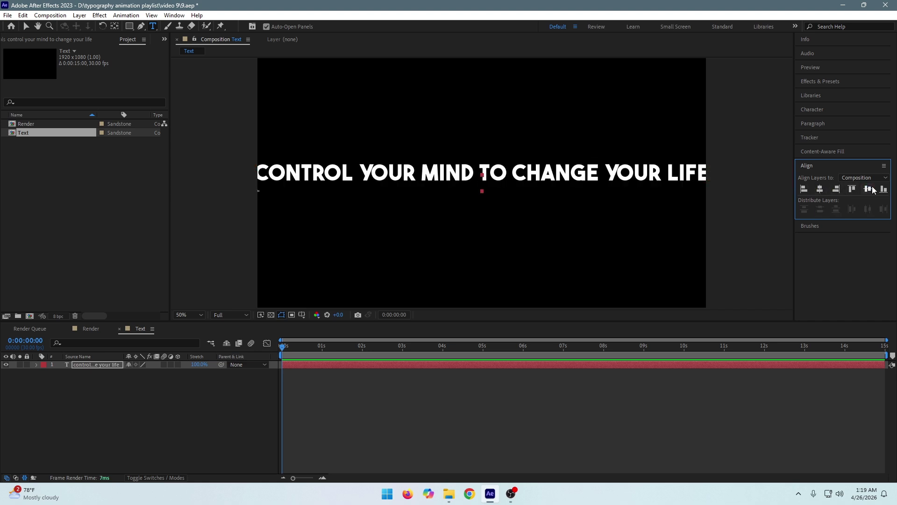
pyautogui.click(869, 189)
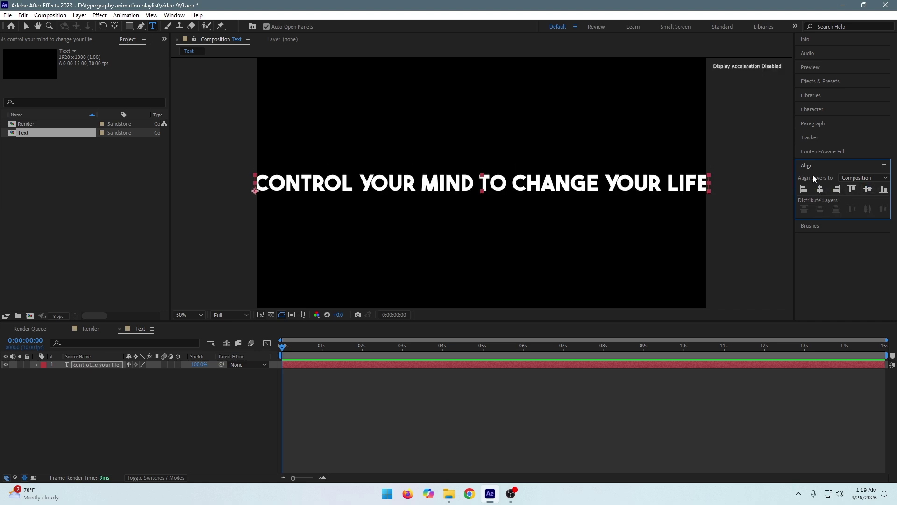
# Change the font of the whole text line to Anton Regular and center the layer horizontally again.
pyautogui.click(591, 186)
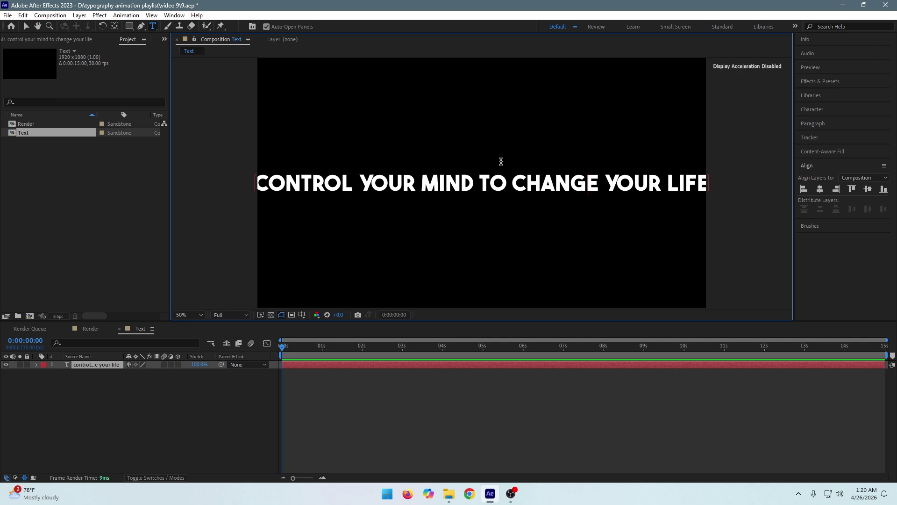
pyautogui.hotkey('ctrl', 'a')
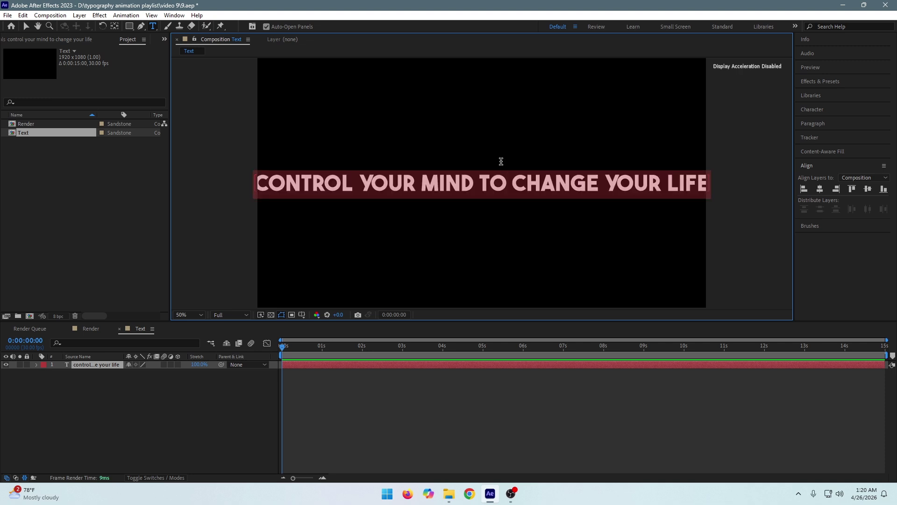
pyautogui.click(812, 109)
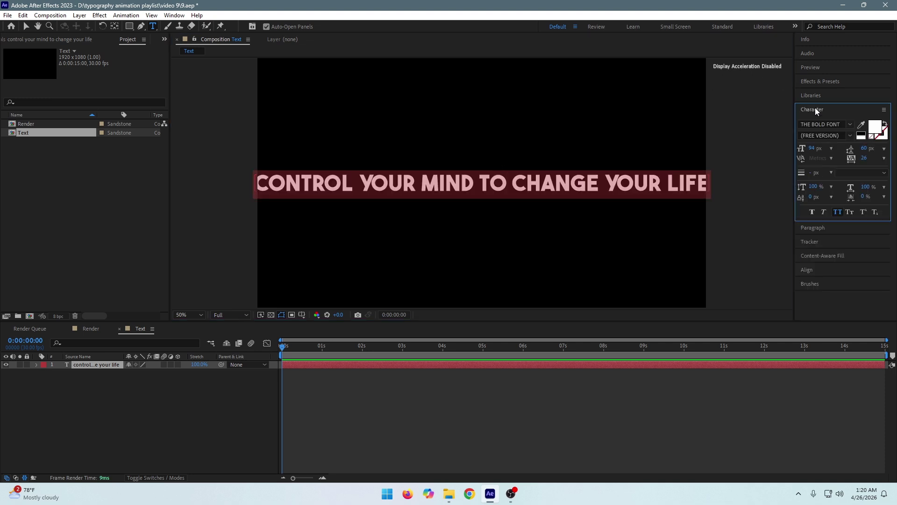
pyautogui.click(850, 124)
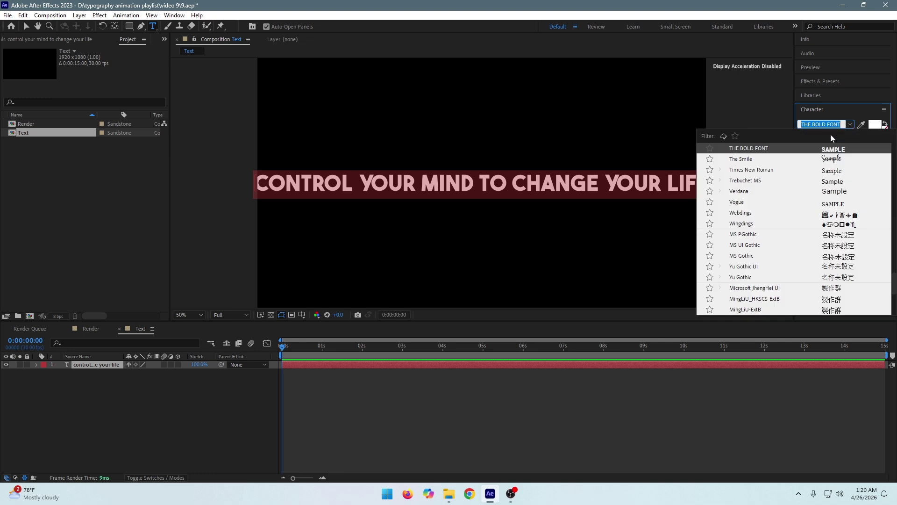
pyautogui.scroll(3, 837, 186)
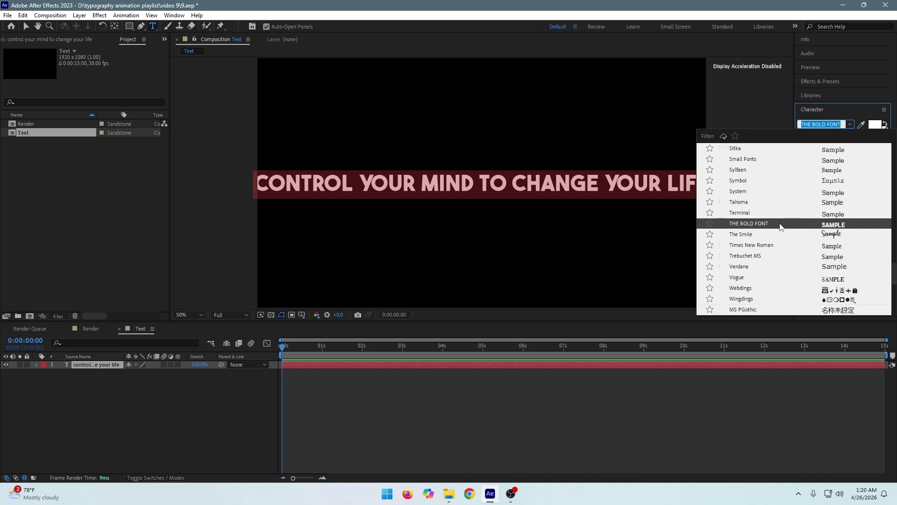
pyautogui.scroll(-3, 780, 225)
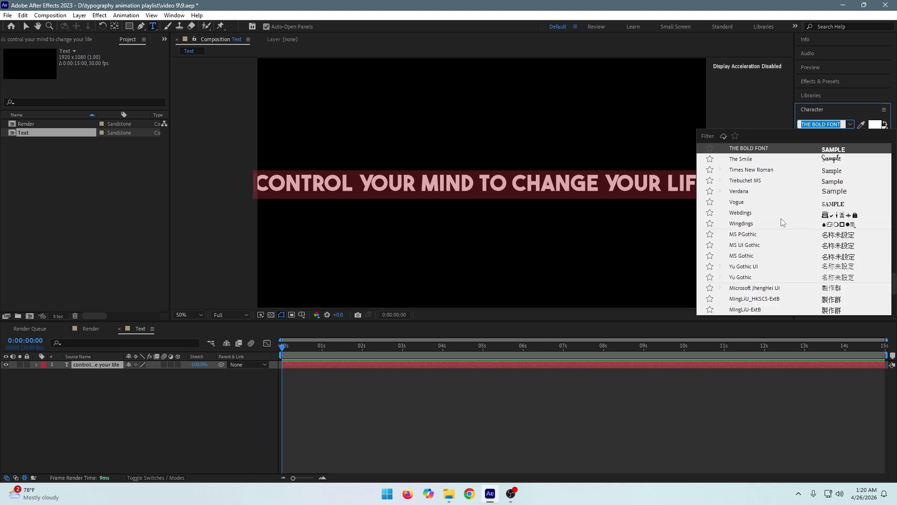
pyautogui.scroll(-6, 785, 213)
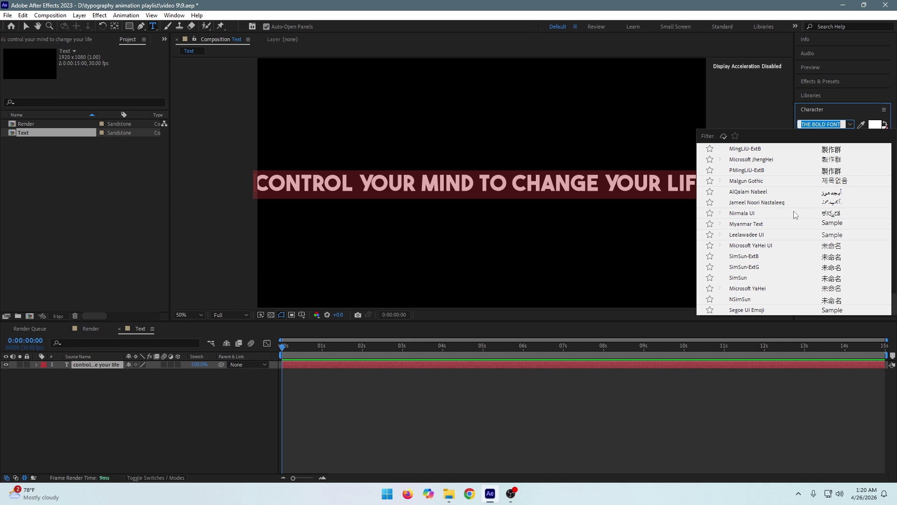
pyautogui.scroll(8, 812, 212)
pyautogui.scroll(5, 812, 209)
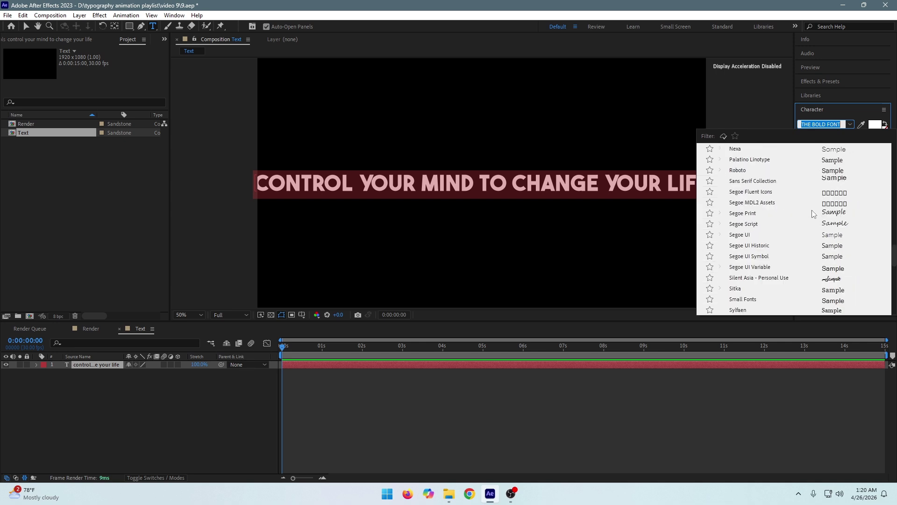
pyautogui.click(747, 149)
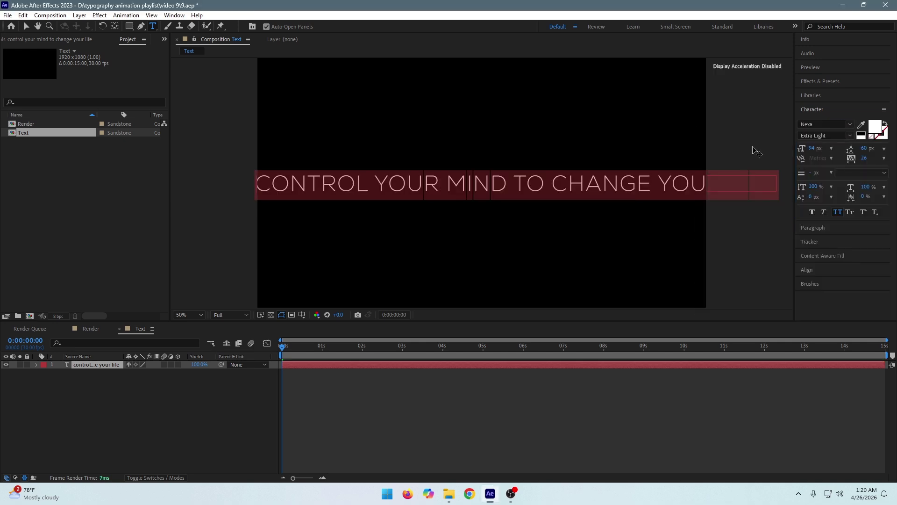
pyautogui.click(834, 125)
pyautogui.click(811, 160)
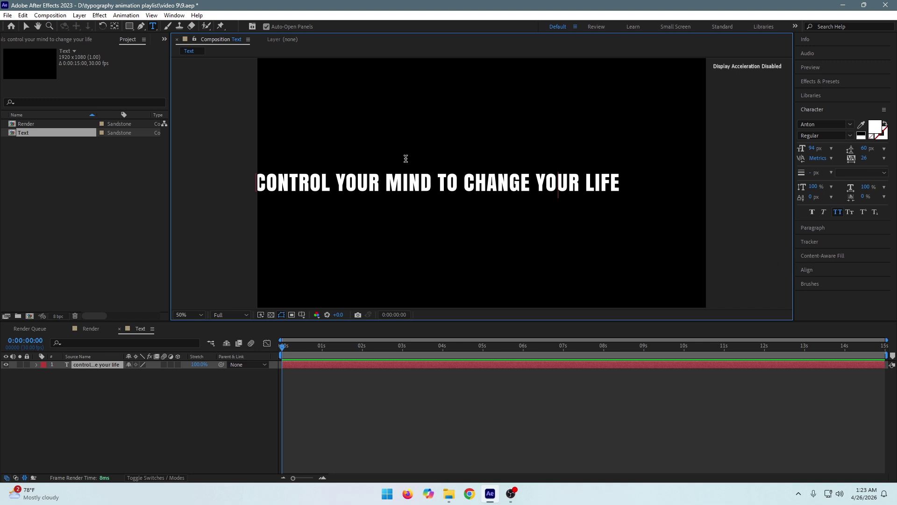
pyautogui.click(808, 269)
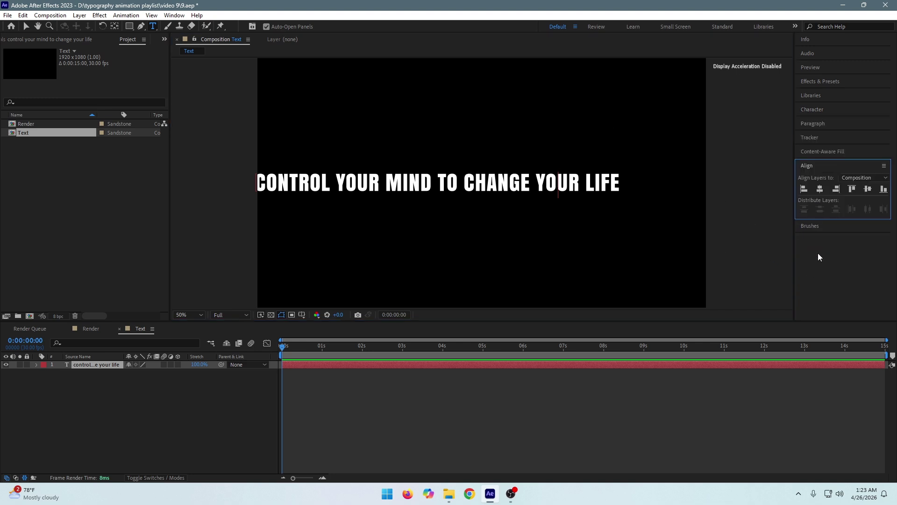
pyautogui.click(819, 189)
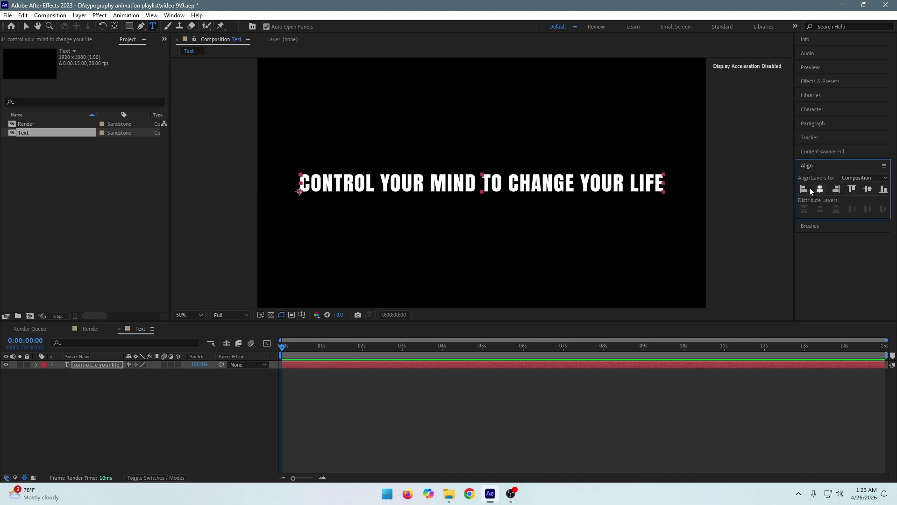
# Delete "mind to change your life" from the text and break the remaining line between CONTROL and YOUR.
pyautogui.click(391, 181)
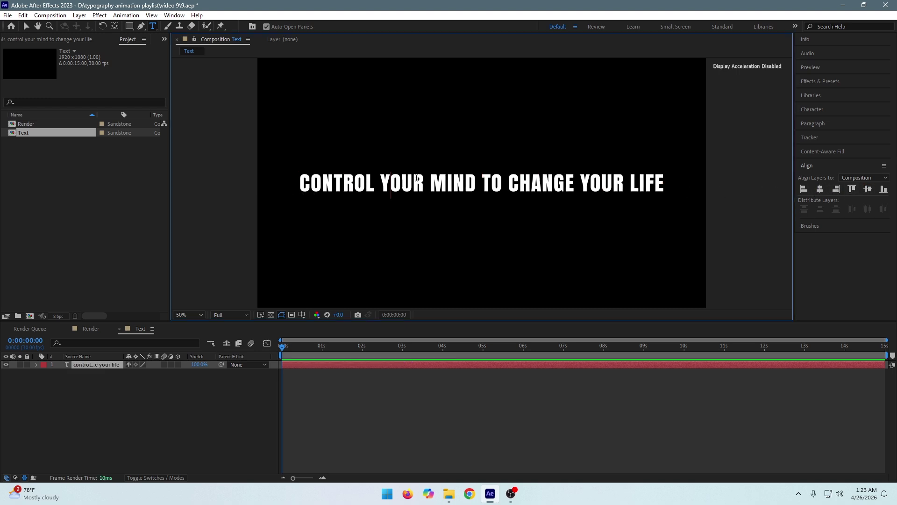
pyautogui.click(430, 180)
pyautogui.moveTo(432, 180); pyautogui.dragTo(712, 183)
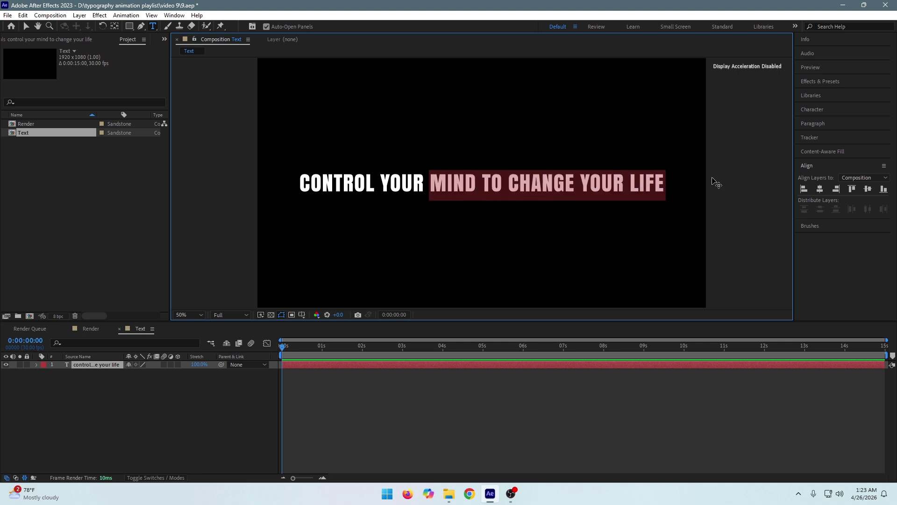
pyautogui.press('BackSpace')
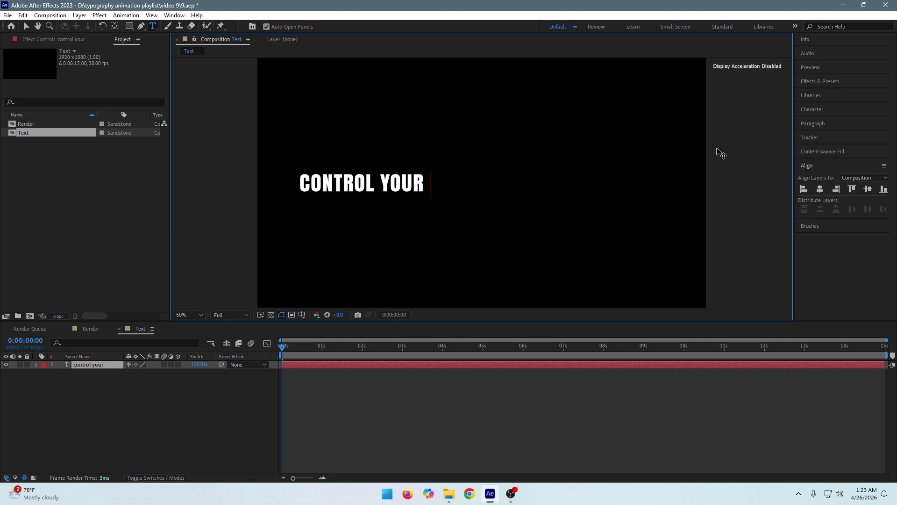
pyautogui.click(377, 182)
pyautogui.press('Return')
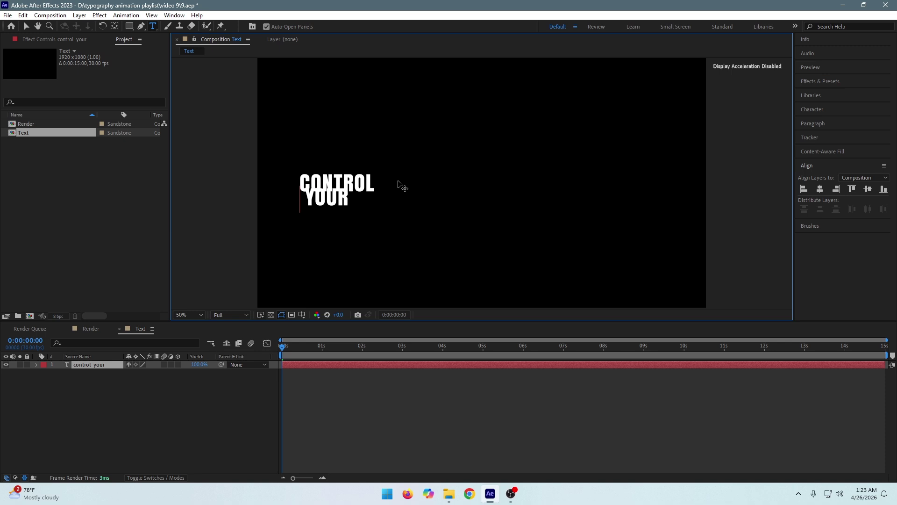
# Increase the leading of the two-line CONTROL YOUR text to 89 px.
pyautogui.moveTo(316, 200); pyautogui.dragTo(294, 174)
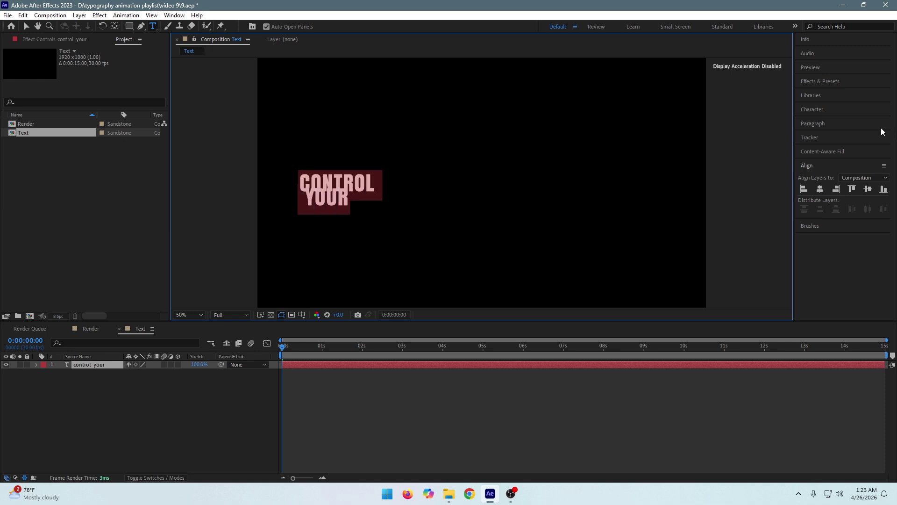
pyautogui.click(824, 110)
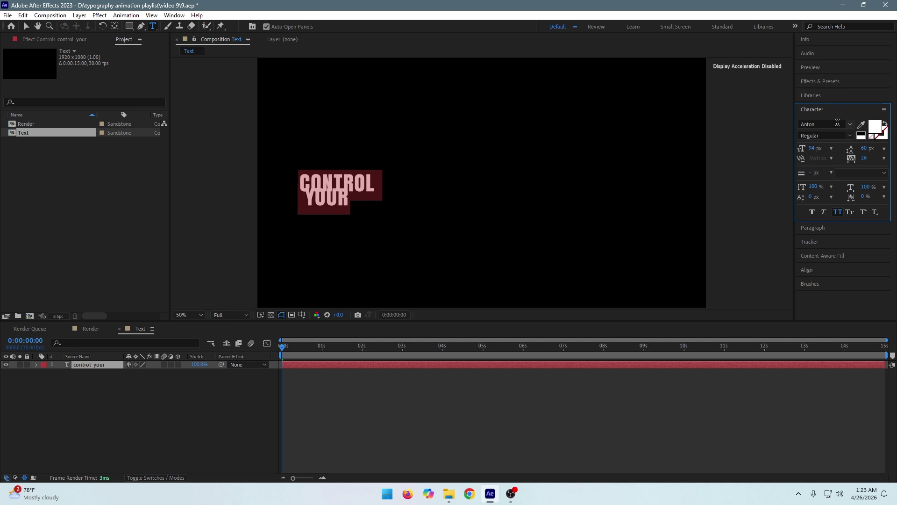
pyautogui.moveTo(866, 150); pyautogui.dragTo(877, 144)
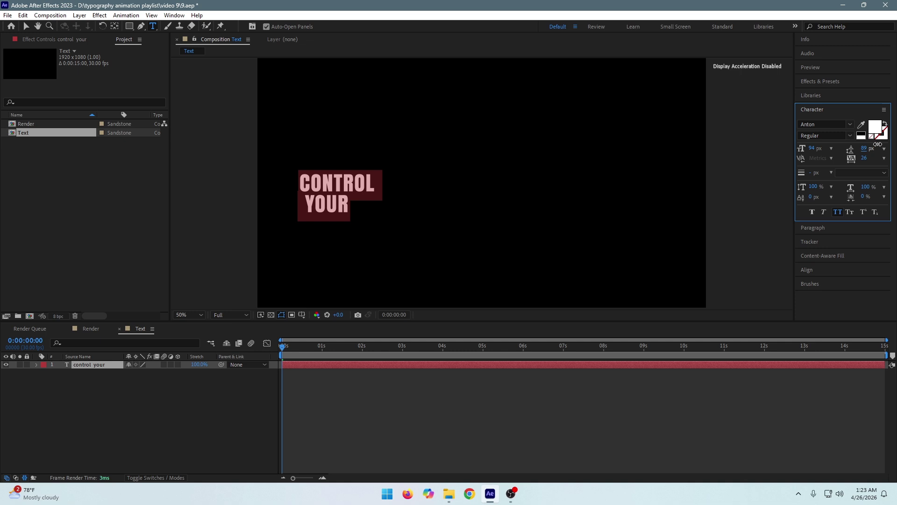
# Set the font size of the word YOUR to 146 px and slightly reduce the font size of the word CONTROL.
pyautogui.click(346, 207)
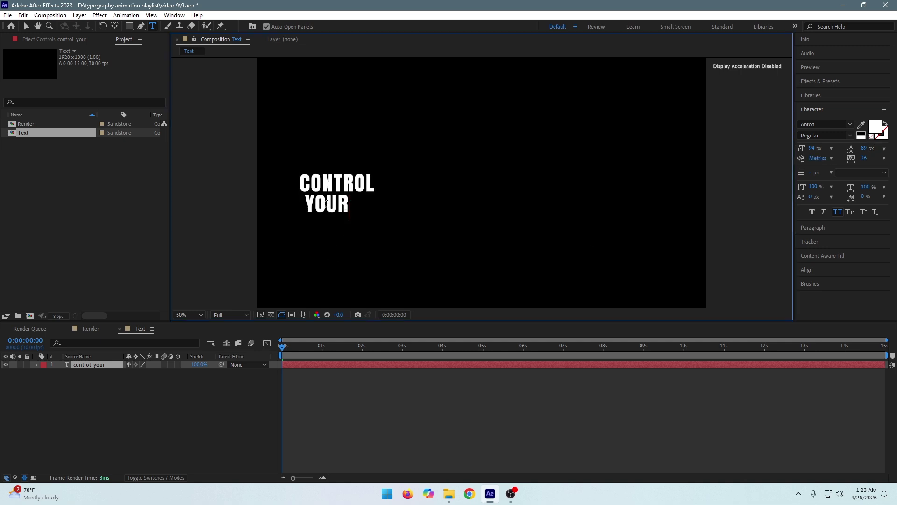
pyautogui.doubleClick(326, 204)
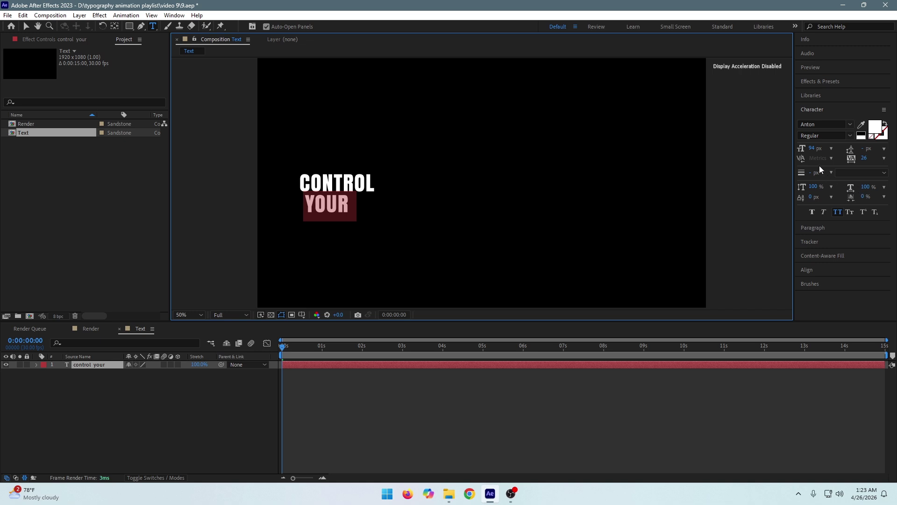
pyautogui.moveTo(813, 148); pyautogui.dragTo(841, 148)
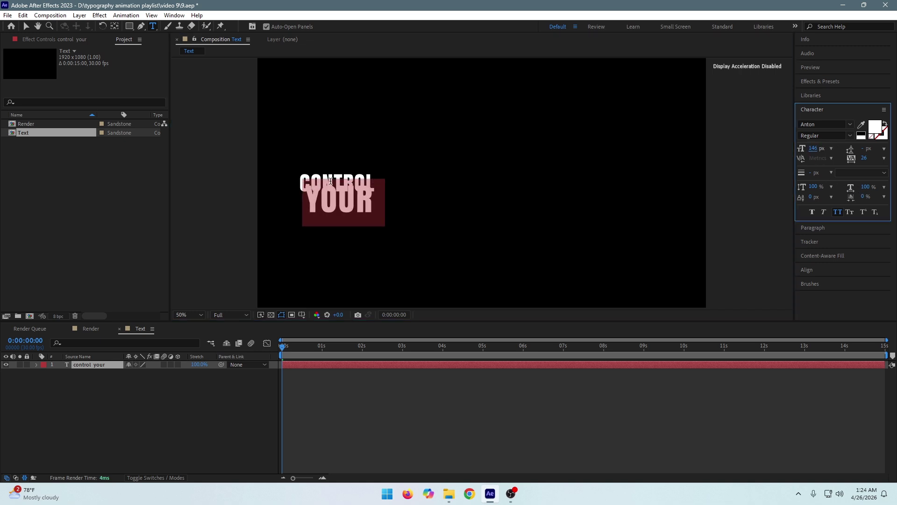
pyautogui.click(350, 175)
pyautogui.doubleClick(340, 177)
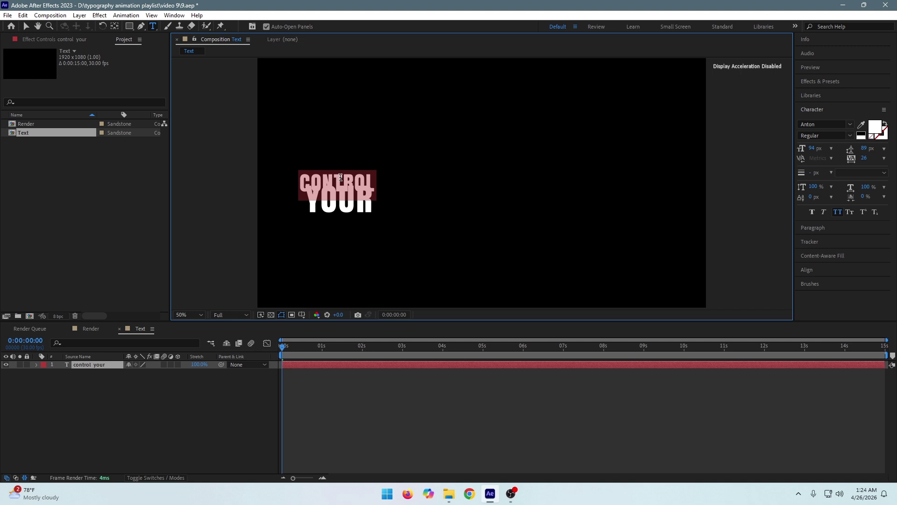
pyautogui.moveTo(812, 148); pyautogui.dragTo(805, 148)
# Increase the leading of the whole CONTROL YOUR text to 131 px.
pyautogui.click(334, 201)
pyautogui.hotkey('ctrl', 'a')
pyautogui.moveTo(294, 176); pyautogui.dragTo(462, 239)
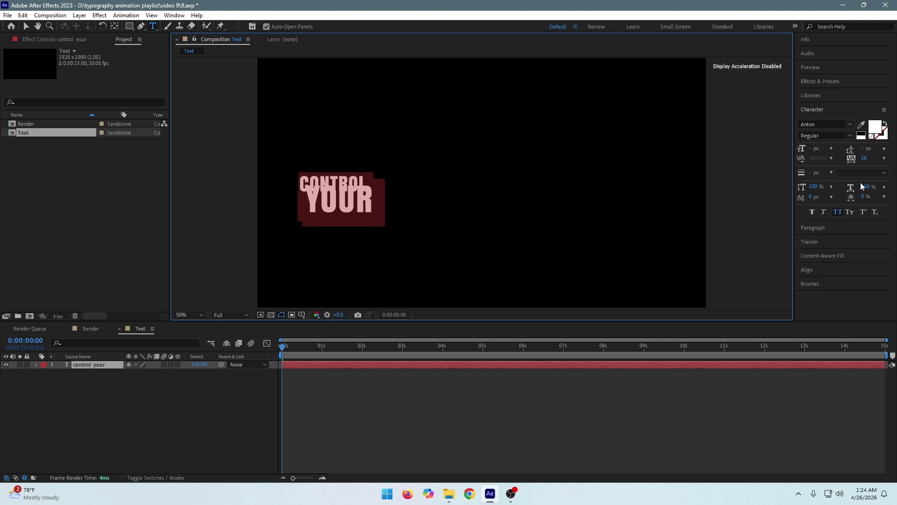
pyautogui.moveTo(864, 148); pyautogui.dragTo(886, 150)
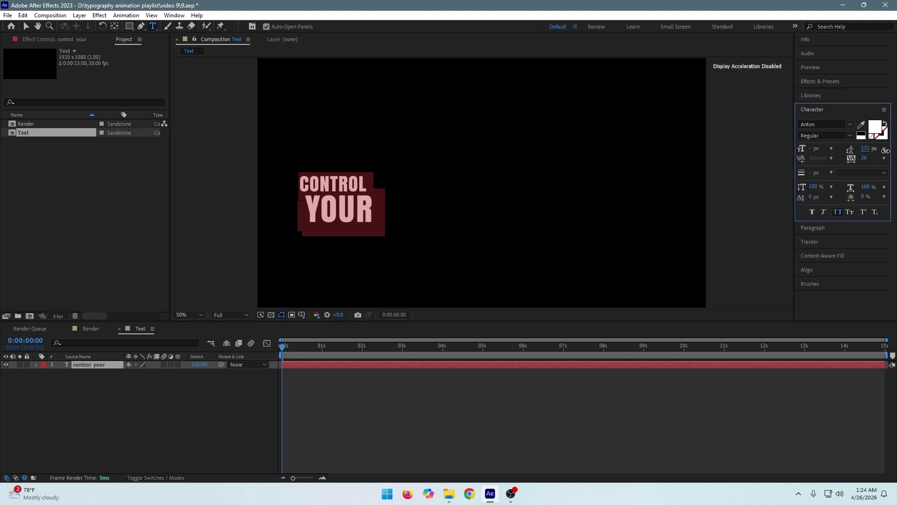
# Center-align both lines of the CONTROL YOUR text as a paragraph.
pyautogui.click(358, 212)
pyautogui.moveTo(301, 182); pyautogui.dragTo(410, 216)
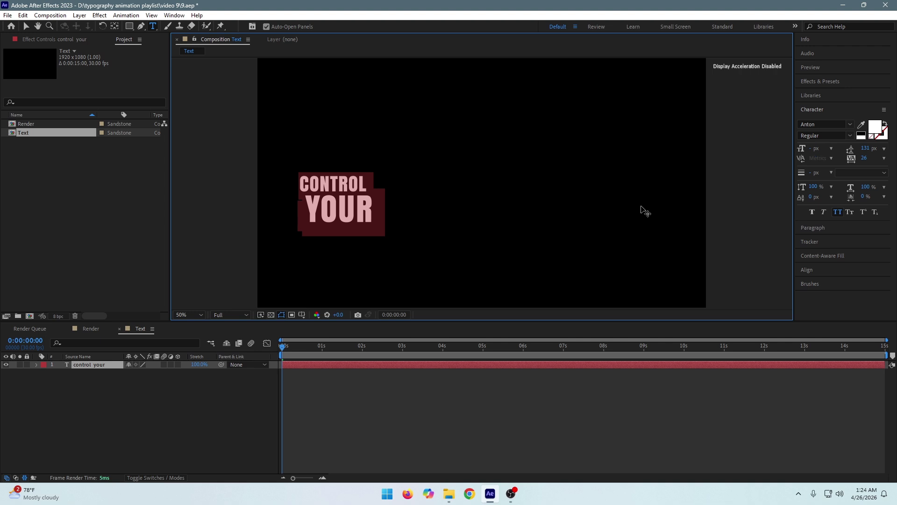
pyautogui.click(817, 226)
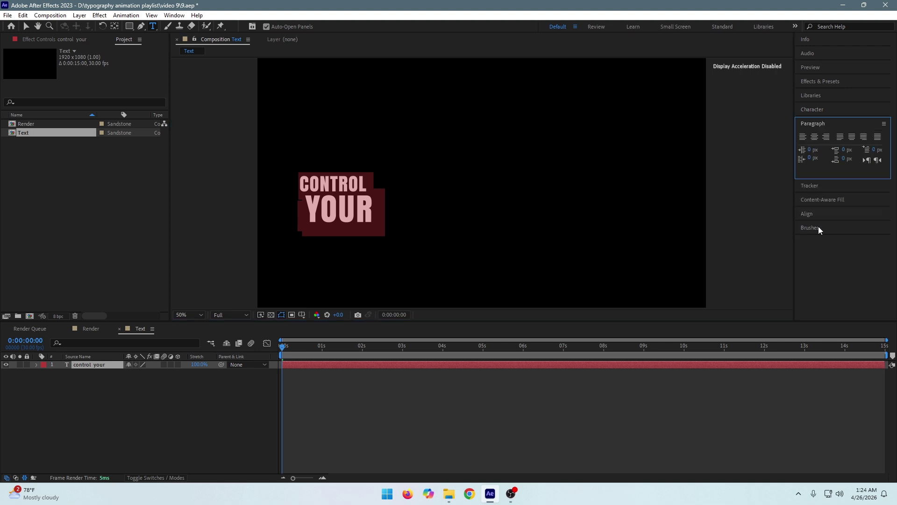
pyautogui.click(816, 140)
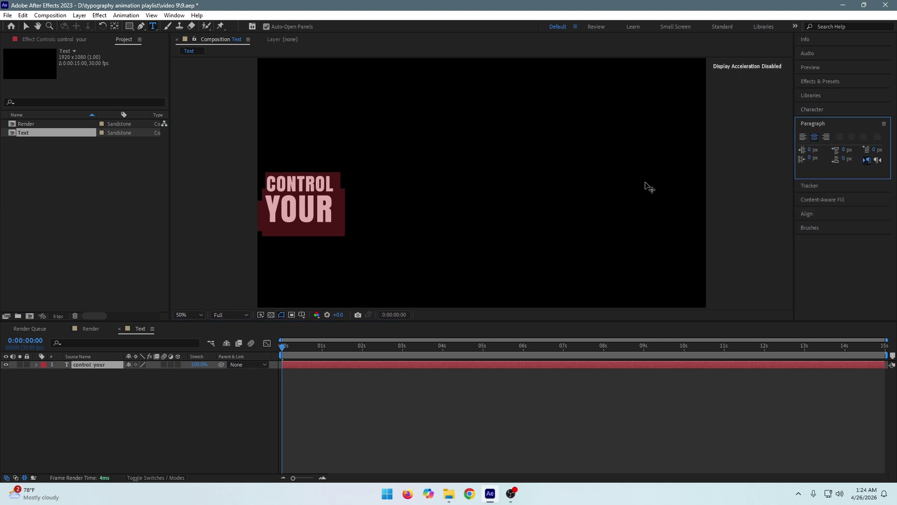
pyautogui.click(277, 193)
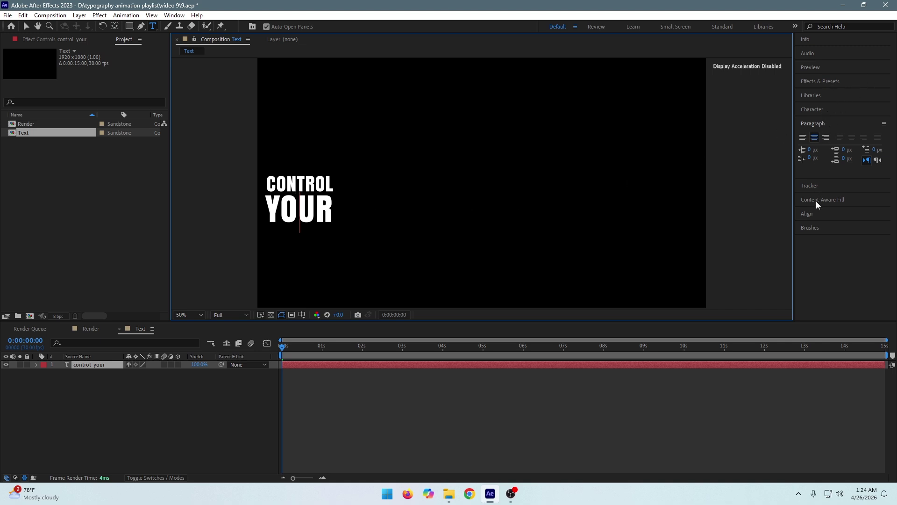
# Try to center the CONTROL YOUR layer horizontally in the composition.
pyautogui.click(817, 213)
pyautogui.click(820, 188)
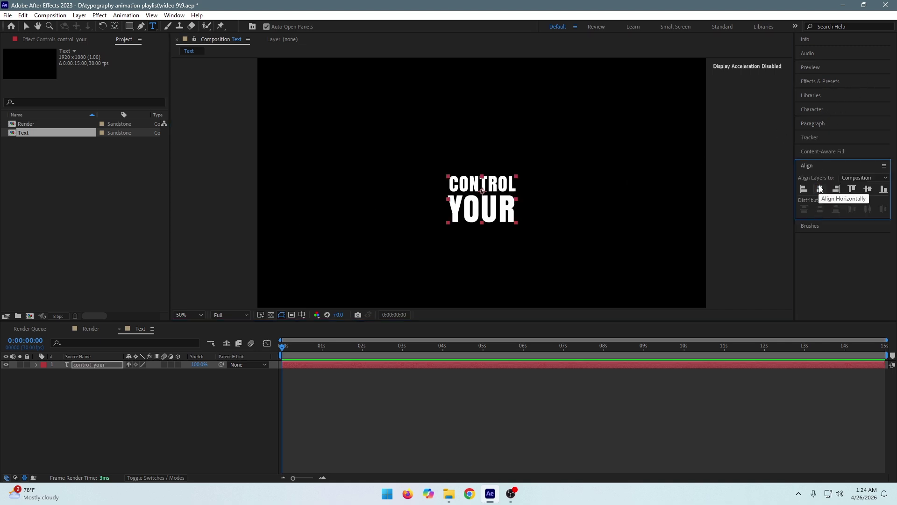
pyautogui.hotkey('ctrl', 'z')
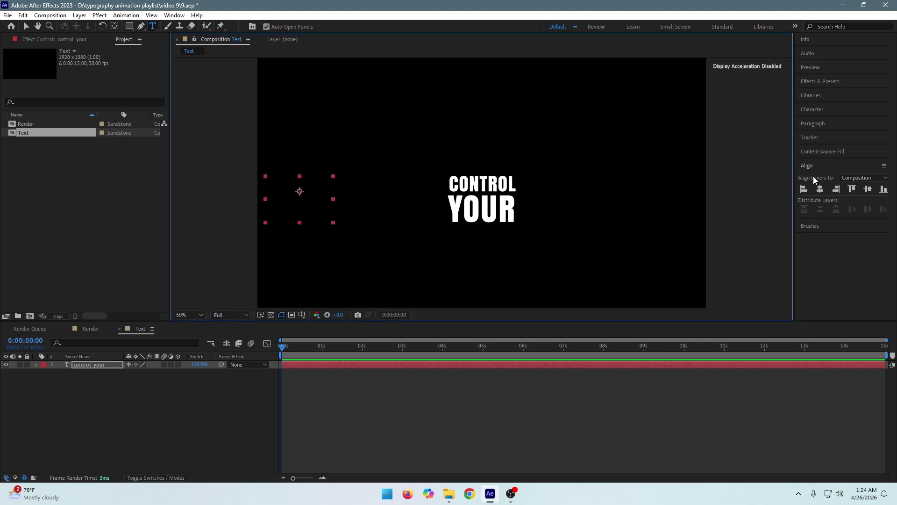
pyautogui.click(155, 398)
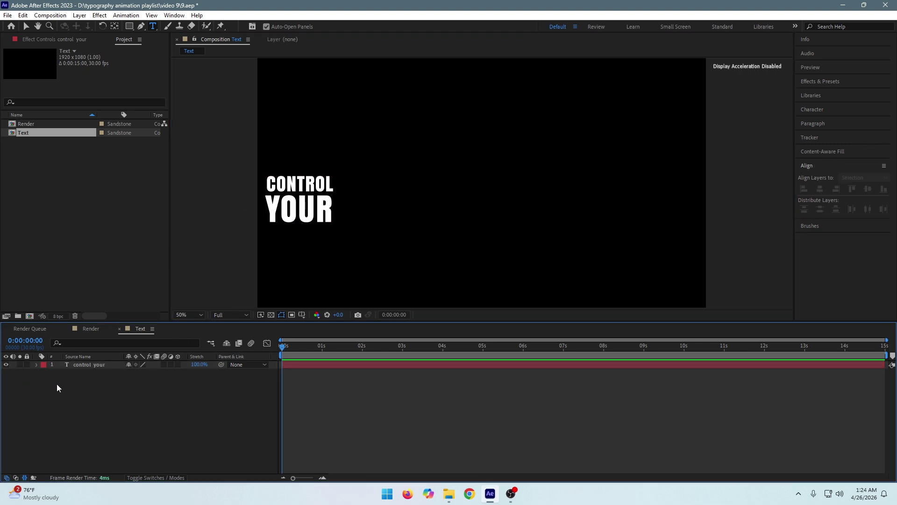
# Duplicate the CONTROL YOUR layer and place the copy just to the right of the original.
pyautogui.click(110, 365)
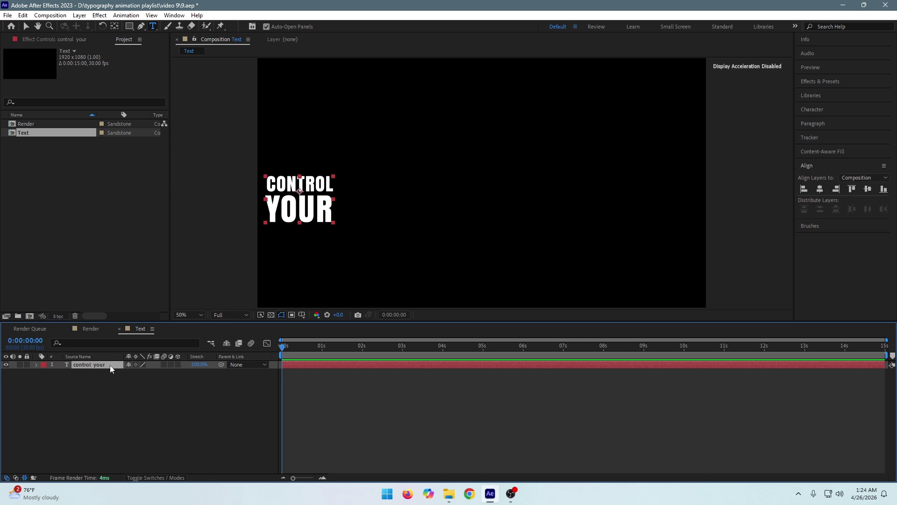
pyautogui.hotkey('ctrl', 'd')
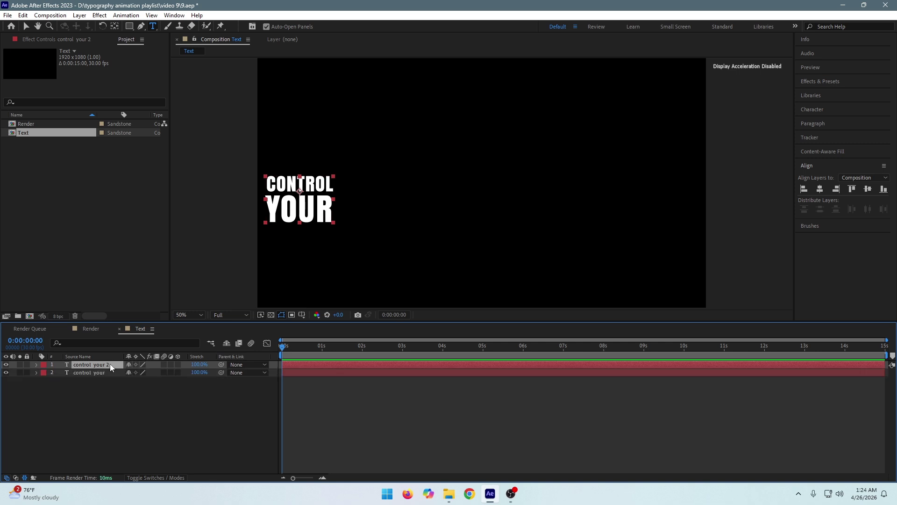
pyautogui.click(26, 27)
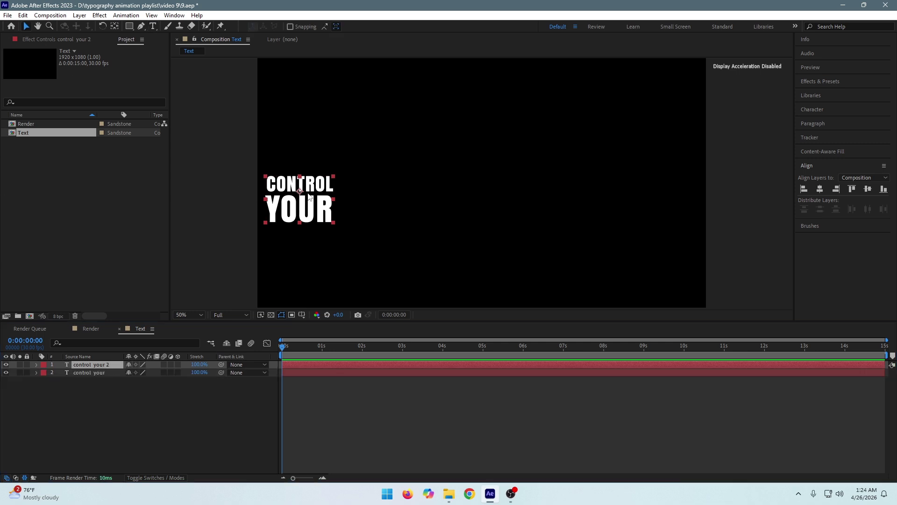
pyautogui.moveTo(313, 207); pyautogui.dragTo(393, 204)
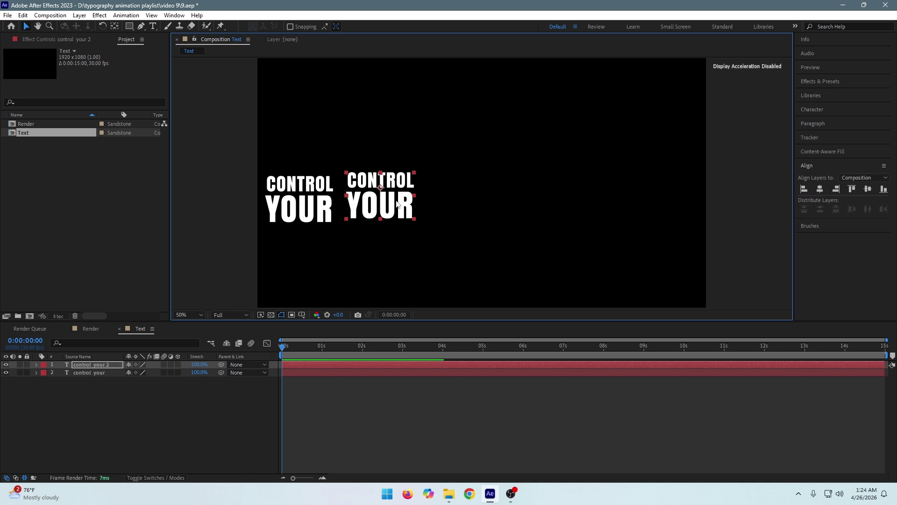
# Replace the copy's text with MIND TO CHANGE YOUR LIFE and cut TO CHANGE YOUR LIFE, leaving only MIND.
pyautogui.doubleClick(396, 200)
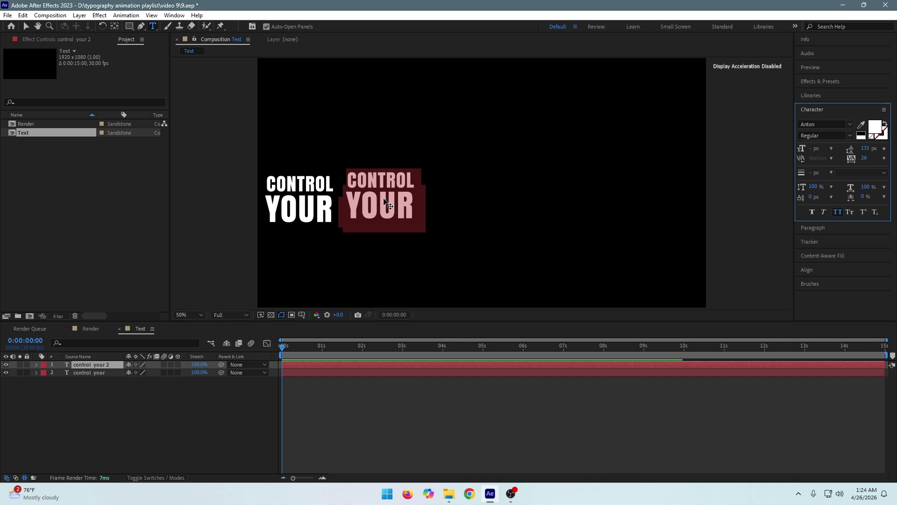
pyautogui.write('MIND TO CHANGE YOUR LIFE')
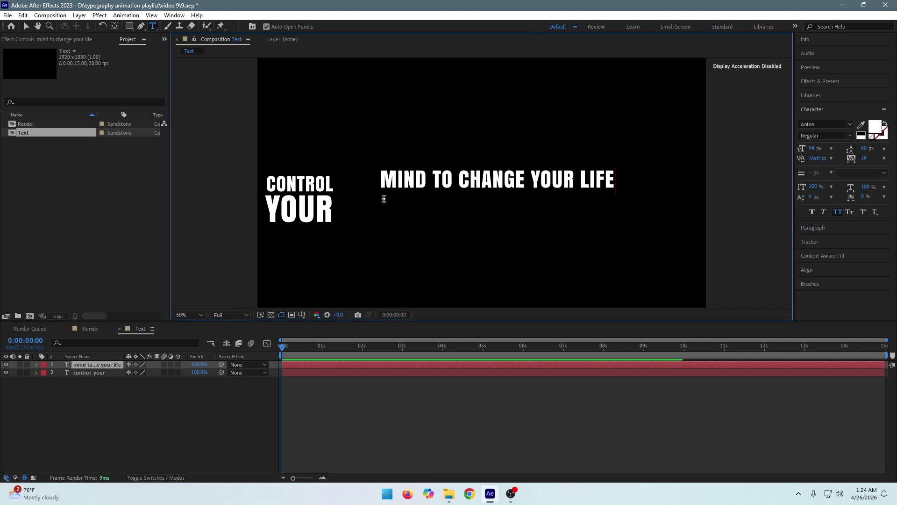
pyautogui.click(437, 175)
pyautogui.moveTo(437, 176); pyautogui.dragTo(650, 178)
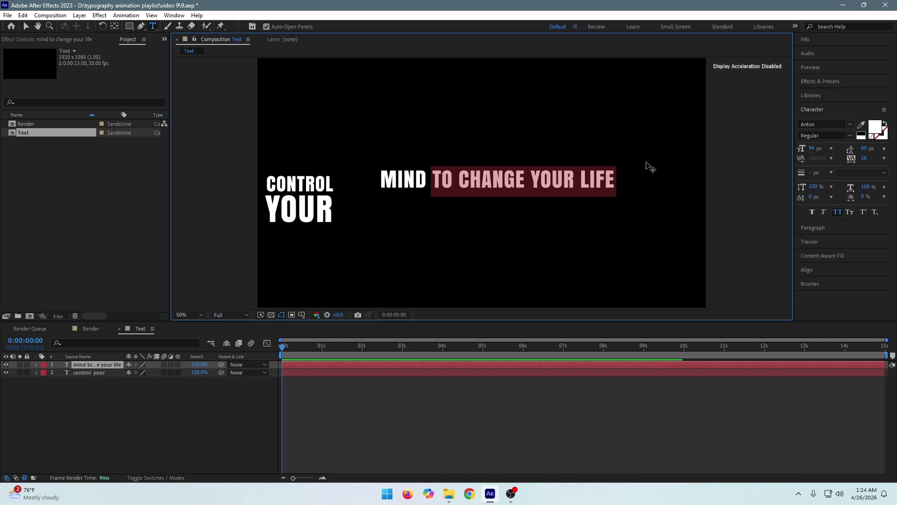
pyautogui.hotkey('ctrl', 'x')
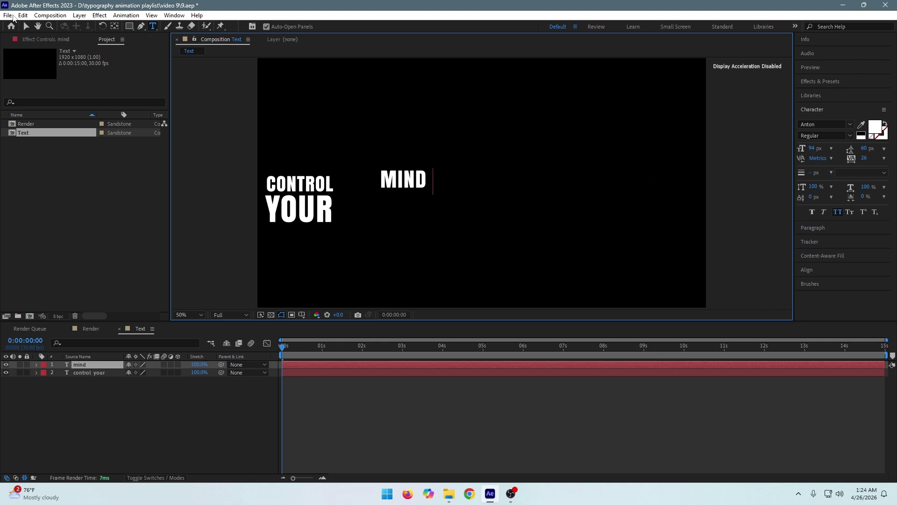
# Enlarge MIND to a font size of 192 px and place it close beside the right edge of CONTROL YOUR.
pyautogui.click(26, 27)
pyautogui.moveTo(419, 178); pyautogui.dragTo(393, 198)
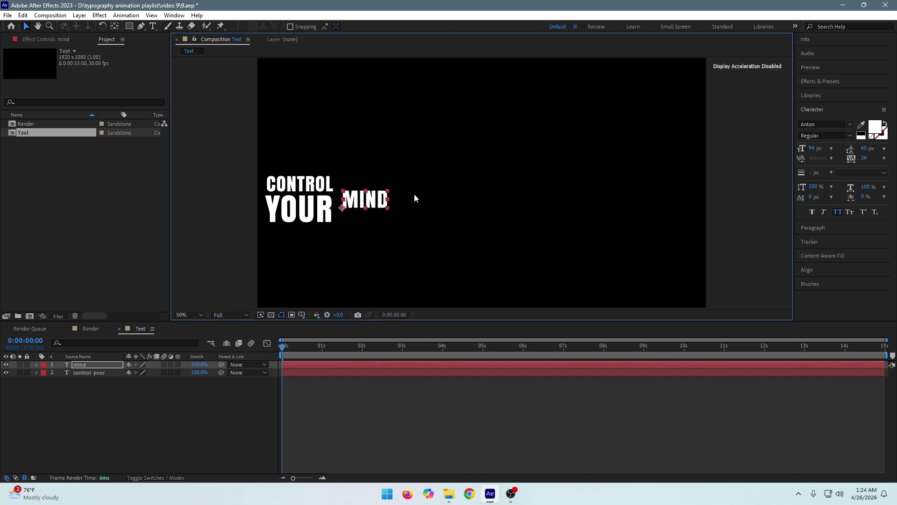
pyautogui.moveTo(813, 148); pyautogui.dragTo(856, 152)
pyautogui.moveTo(370, 187); pyautogui.dragTo(365, 195)
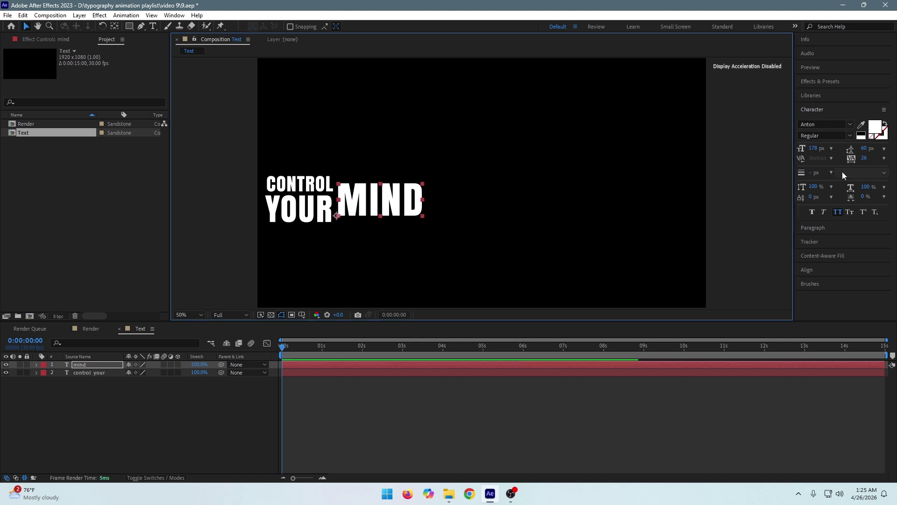
pyautogui.moveTo(813, 148); pyautogui.dragTo(829, 149)
pyautogui.moveTo(376, 193); pyautogui.dragTo(380, 194)
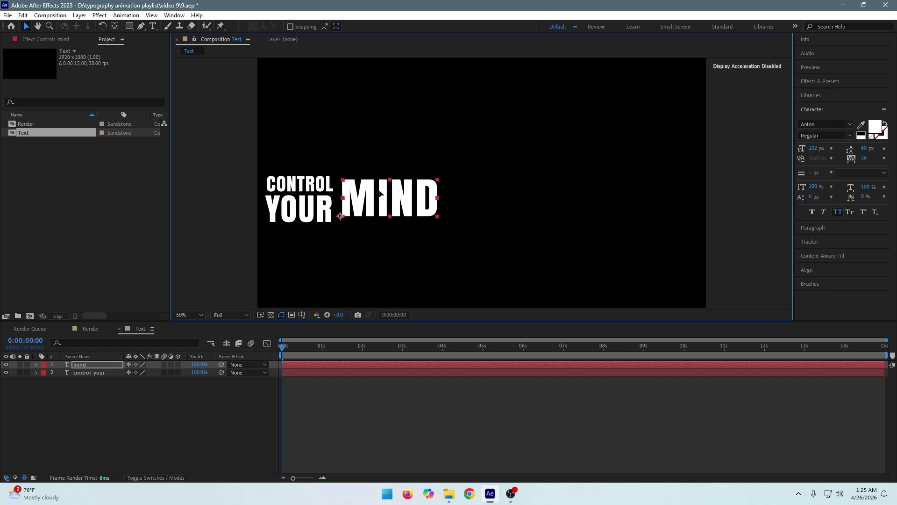
pyautogui.moveTo(815, 148)
pyautogui.mouseDown()
pyautogui.moveTo(823, 149)
pyautogui.moveTo(811, 149)
pyautogui.mouseUp()
pyautogui.moveTo(374, 202); pyautogui.dragTo(370, 201)
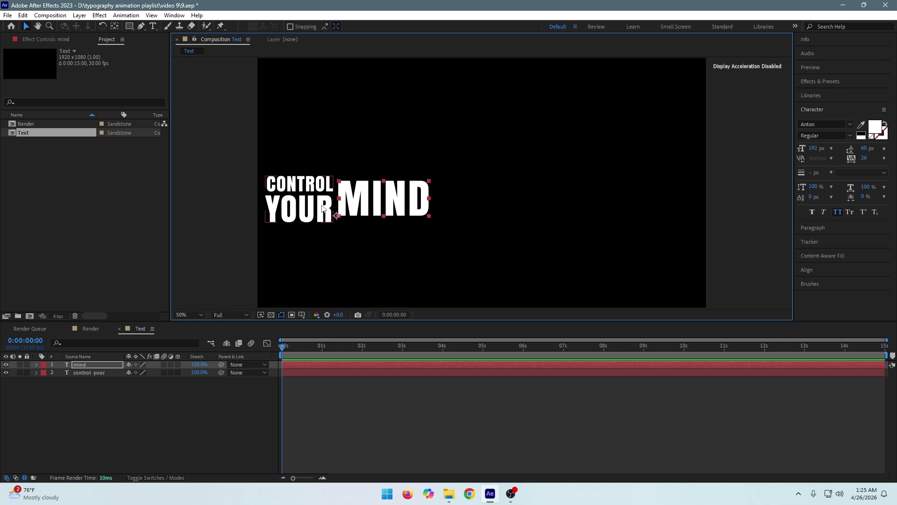
# Align the CONTROL YOUR and MIND layers to each other along their vertical centers.
pyautogui.keyDown('shift'); pyautogui.click(312, 193); pyautogui.keyUp('shift')
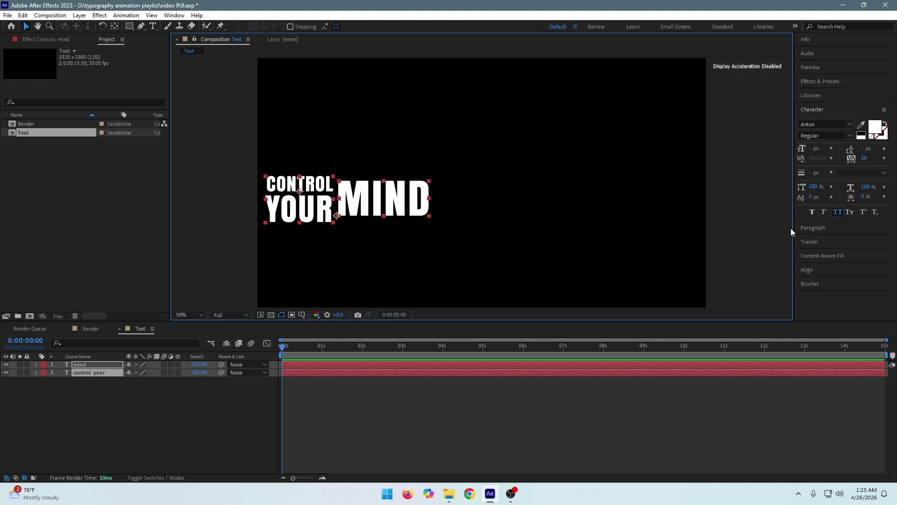
pyautogui.click(809, 271)
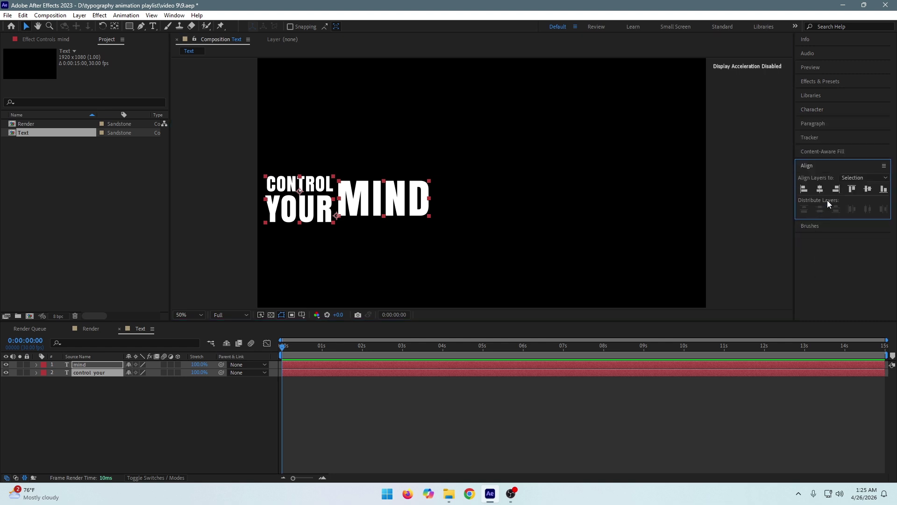
pyautogui.click(868, 189)
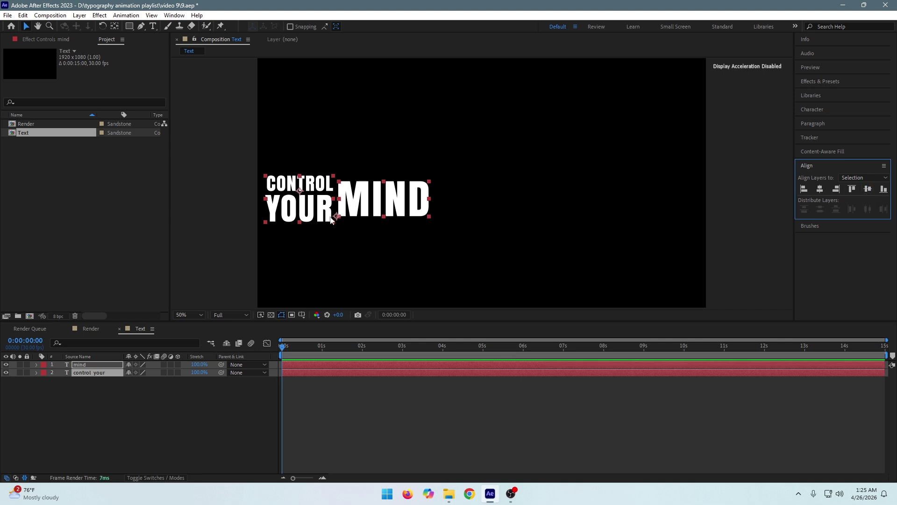
pyautogui.click(702, 201)
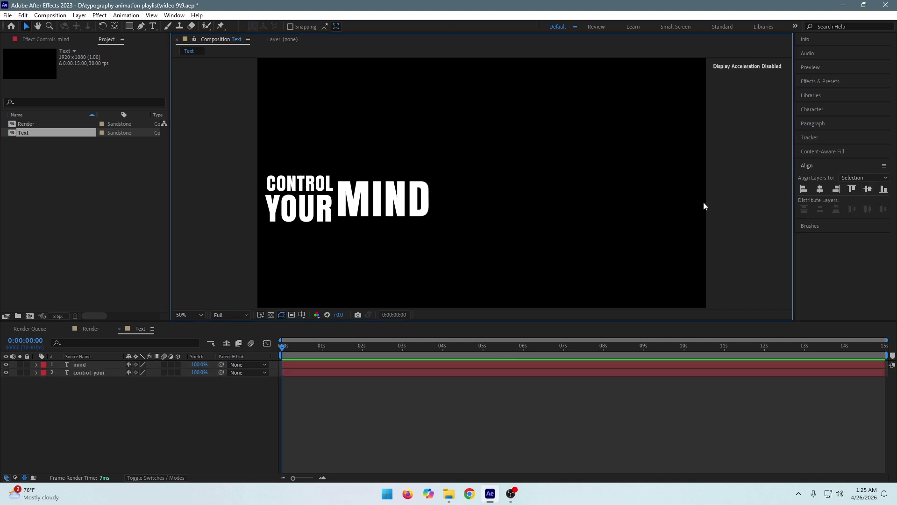
# Duplicate the MIND layer, place the copy to its right and replace its text with the cut TO CHANGE YOUR LIFE.
pyautogui.click(401, 208)
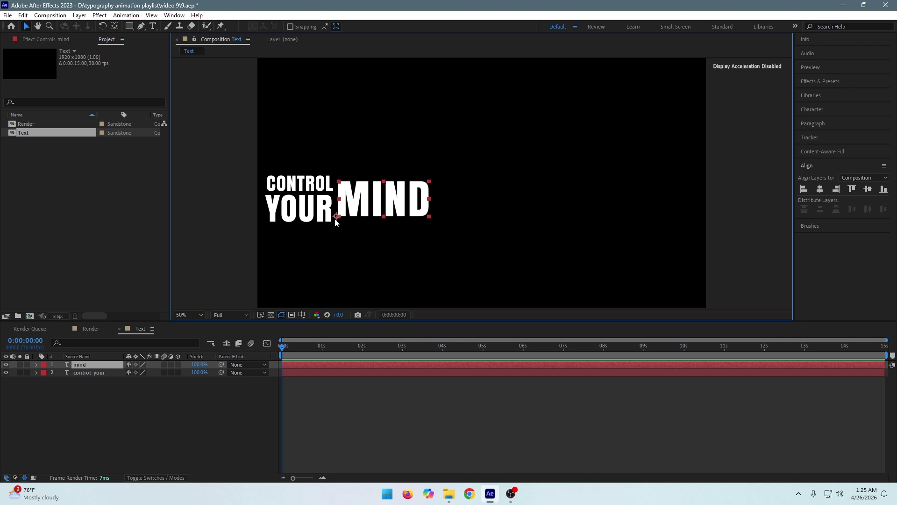
pyautogui.hotkey('ctrl', 'd')
pyautogui.moveTo(353, 202); pyautogui.dragTo(470, 203)
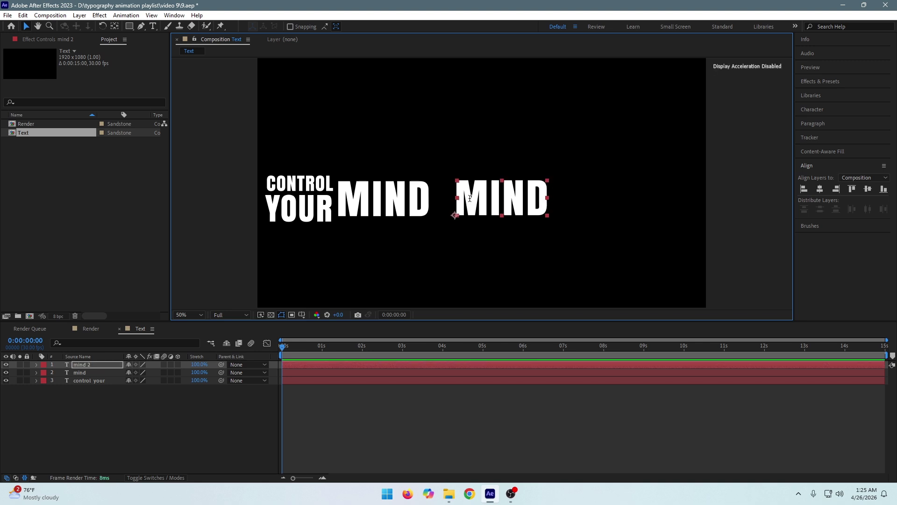
pyautogui.doubleClick(472, 201)
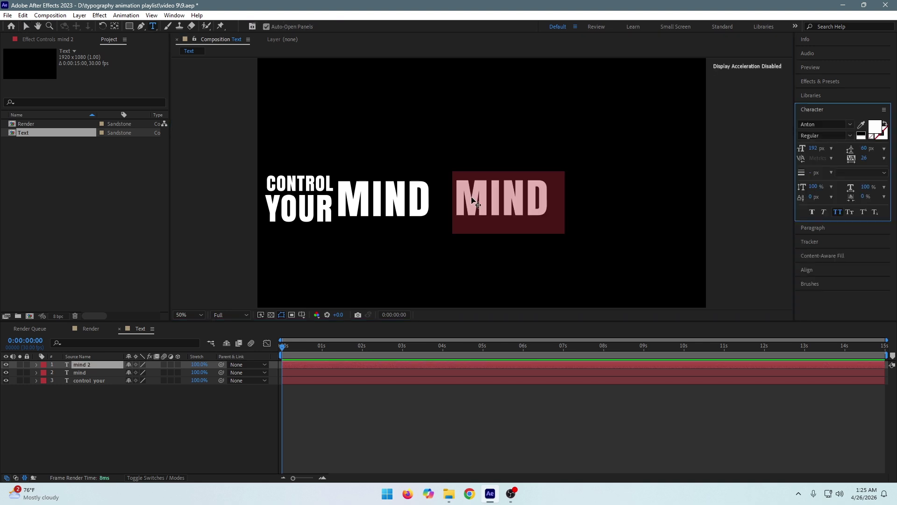
pyautogui.hotkey('ctrl', 'v')
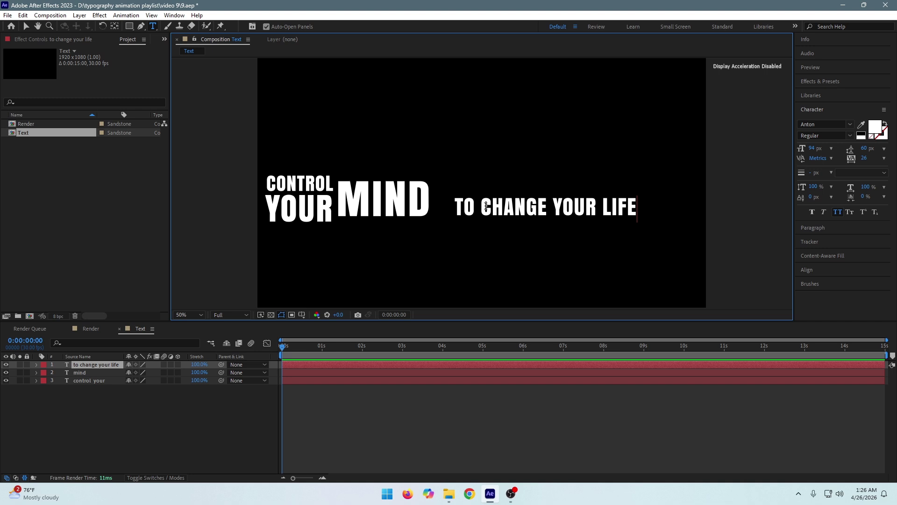
# Delete TO from the TO CHANGE YOUR LIFE layer and break the remaining text into two lines, CHANGE above YOUR LIFE.
pyautogui.click(478, 203)
pyautogui.moveTo(480, 205); pyautogui.dragTo(649, 192)
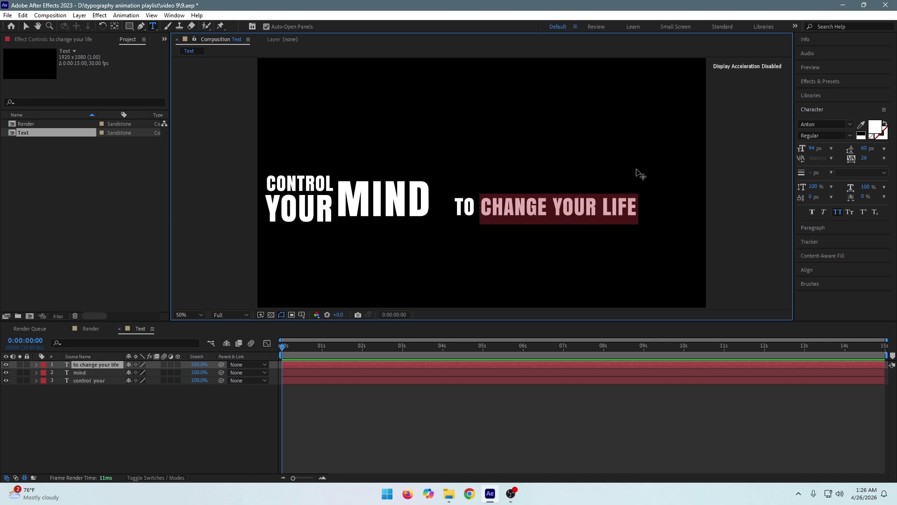
pyautogui.click(485, 211)
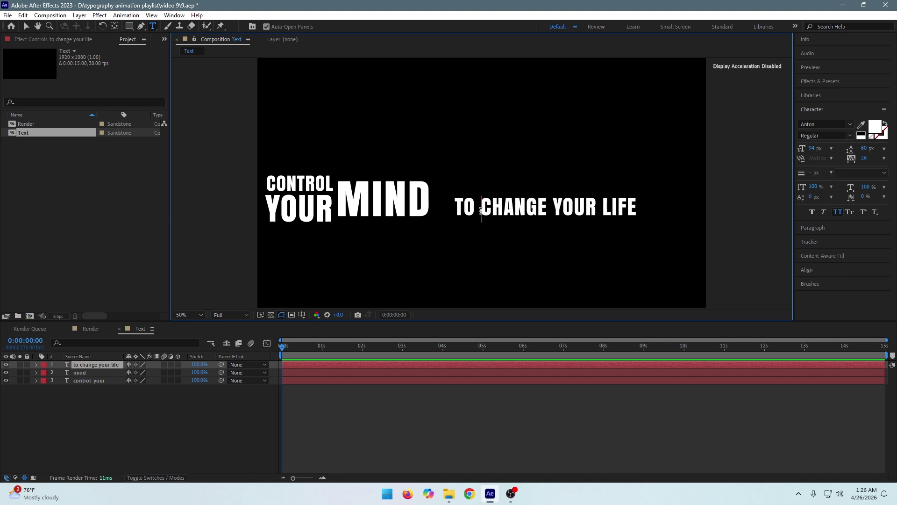
pyautogui.moveTo(477, 207); pyautogui.dragTo(434, 209)
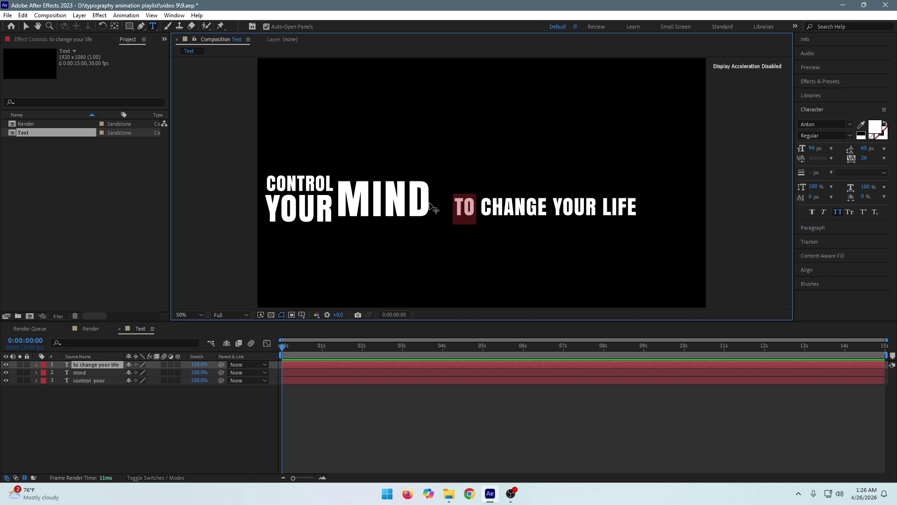
pyautogui.press('BackSpace')
pyautogui.click(524, 207)
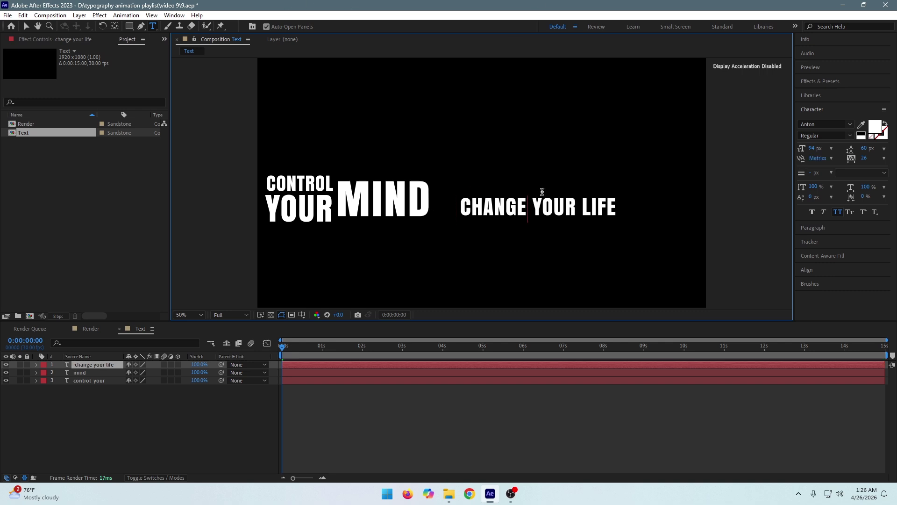
pyautogui.press('Return')
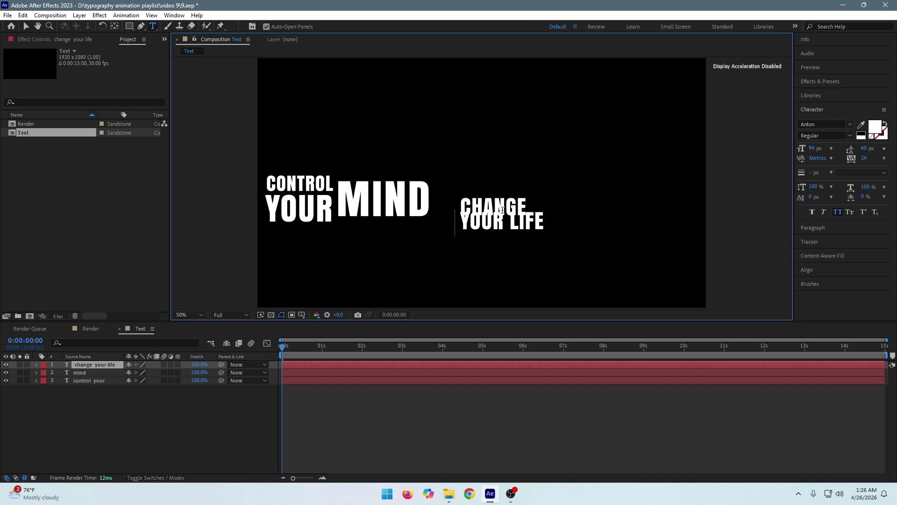
# Set the font size of the YOUR LIFE line to 70 px and of CHANGE to 110 px.
pyautogui.moveTo(461, 208); pyautogui.dragTo(526, 219)
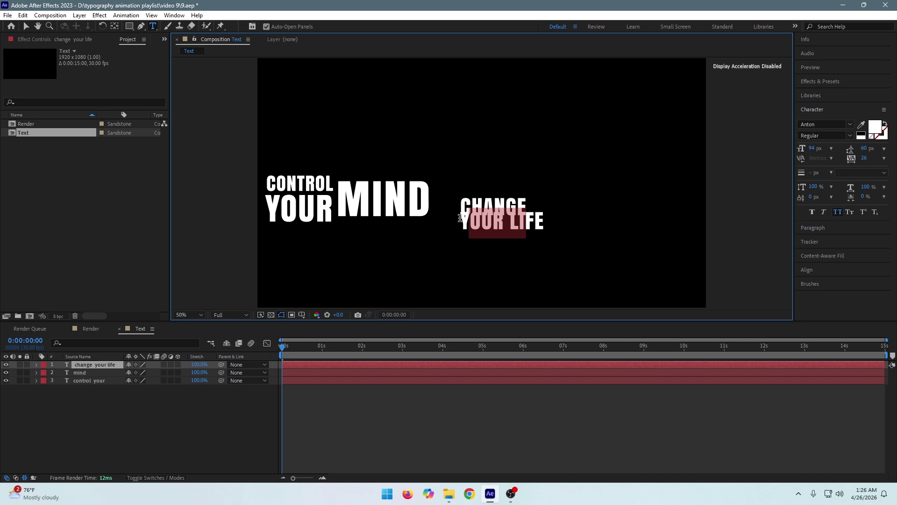
pyautogui.moveTo(460, 218); pyautogui.dragTo(551, 212)
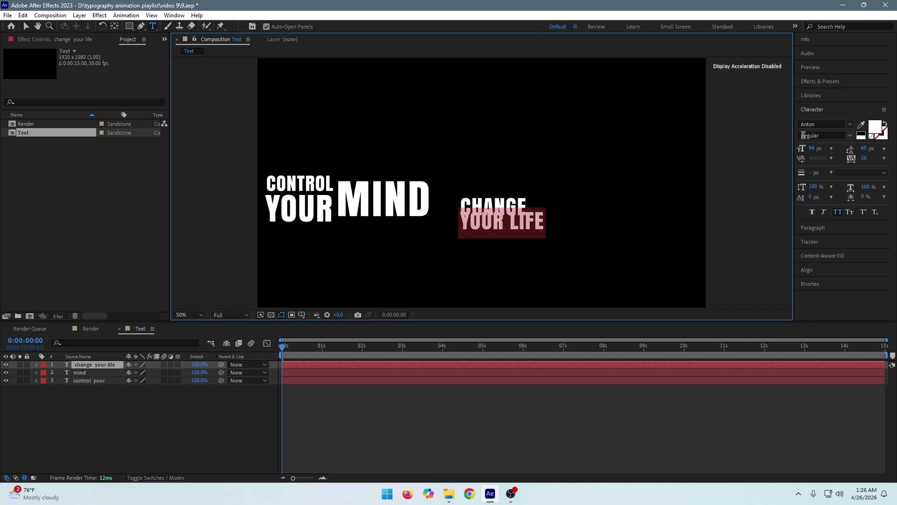
pyautogui.moveTo(813, 148); pyautogui.dragTo(795, 148)
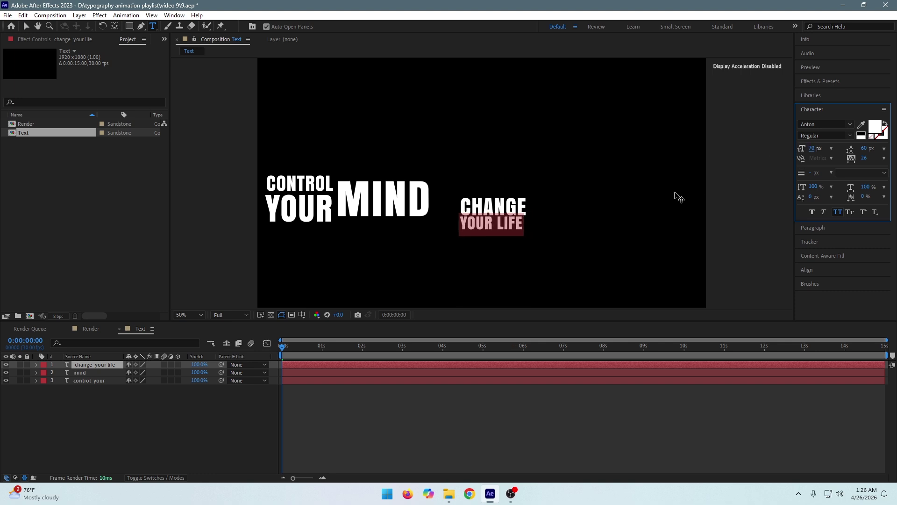
pyautogui.click(476, 205)
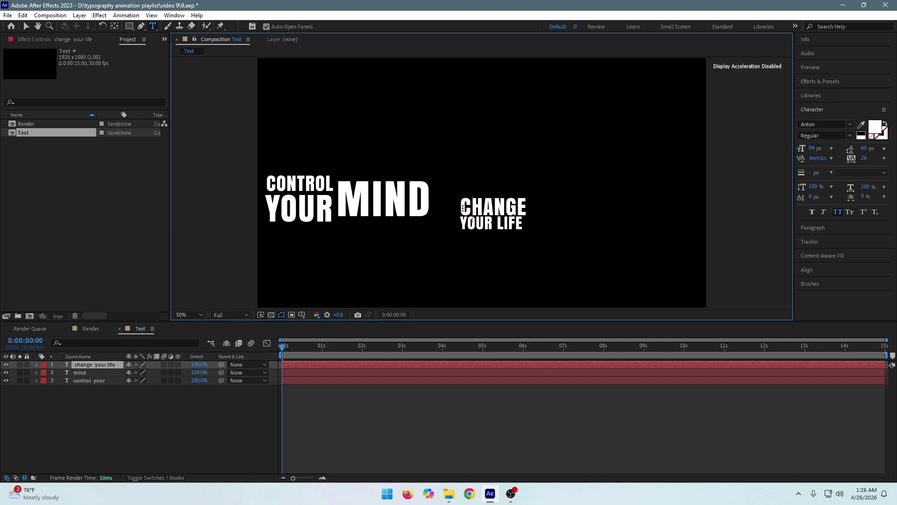
pyautogui.doubleClick(482, 207)
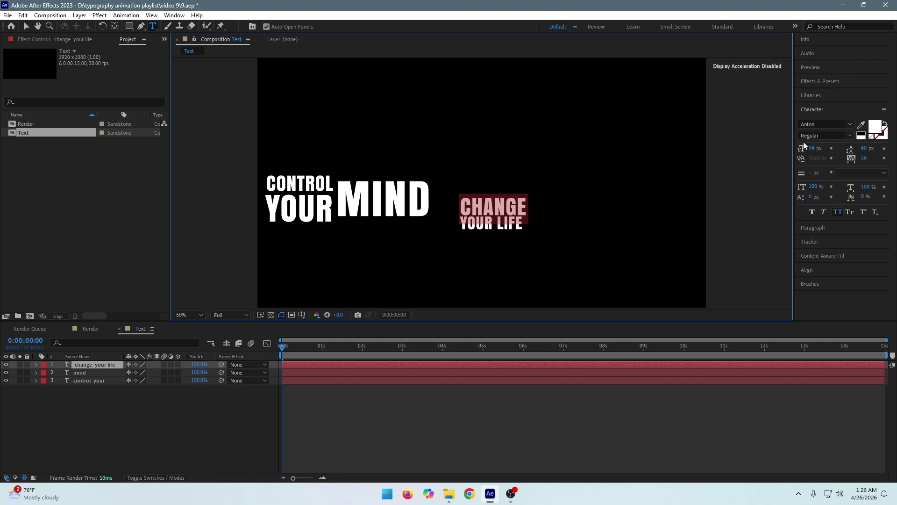
pyautogui.moveTo(810, 150); pyautogui.dragTo(816, 148)
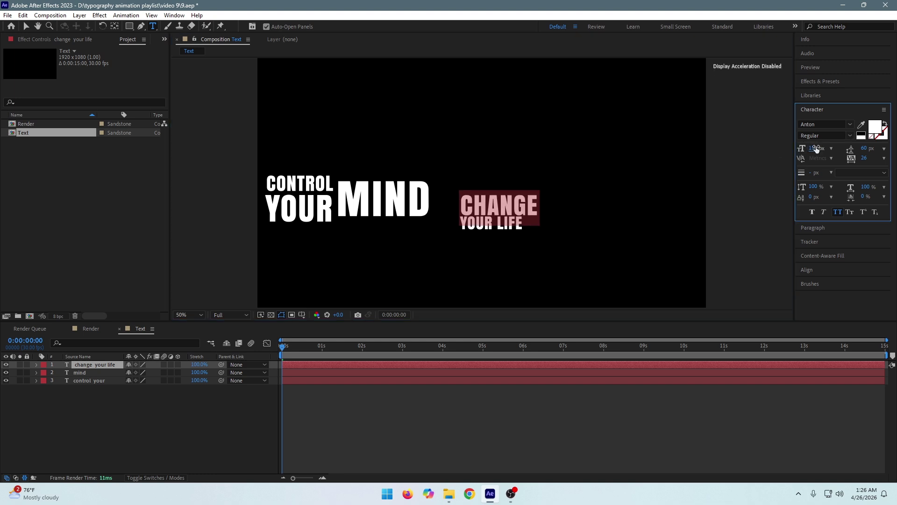
pyautogui.click(499, 228)
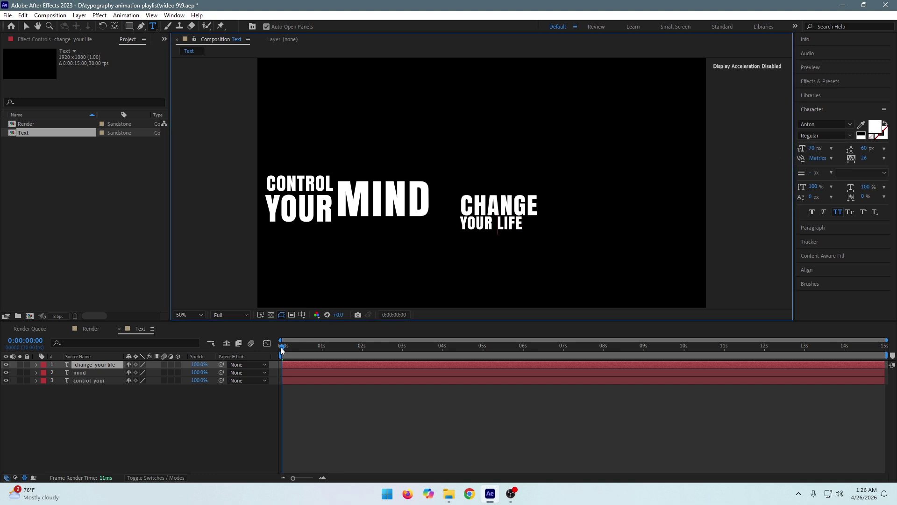
pyautogui.click(142, 397)
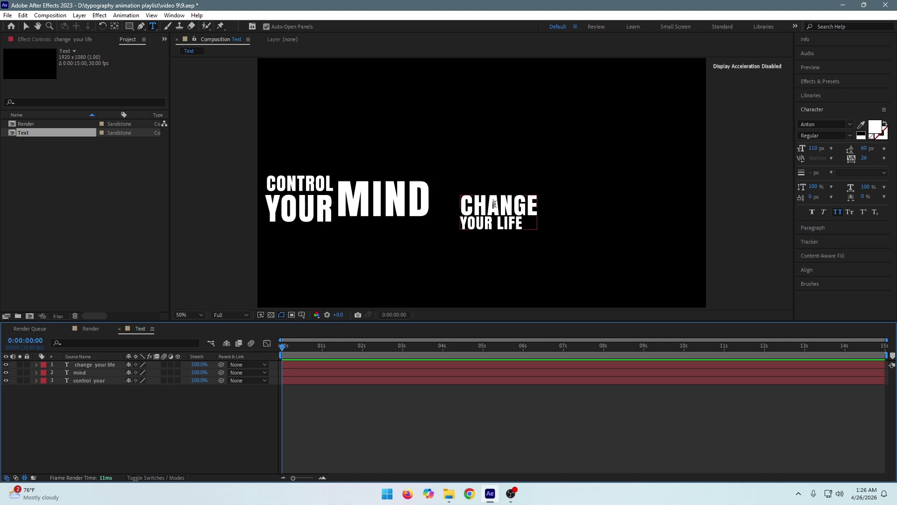
# Check the font size of YOUR in the CONTROL YOUR layer and apply the same 146 px to CHANGE.
pyautogui.click(299, 219)
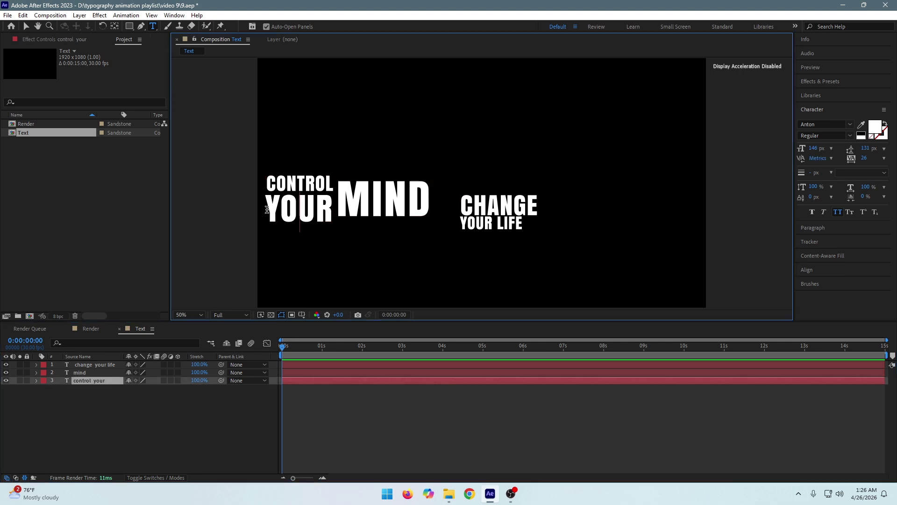
pyautogui.moveTo(265, 209); pyautogui.dragTo(336, 213)
pyautogui.click(816, 148)
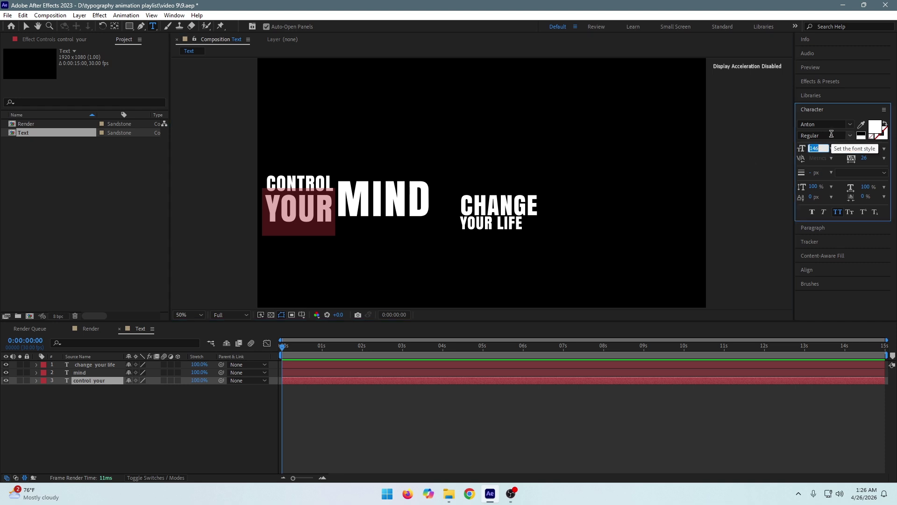
pyautogui.click(529, 213)
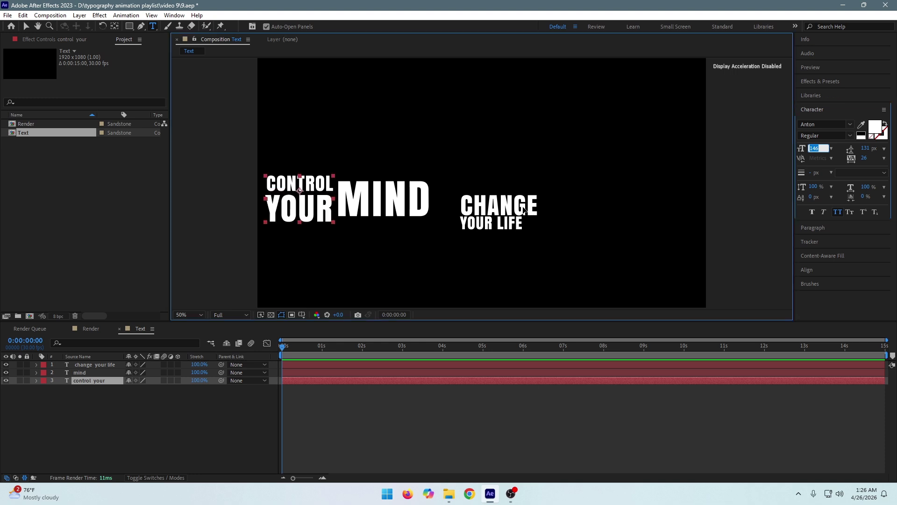
pyautogui.click(136, 423)
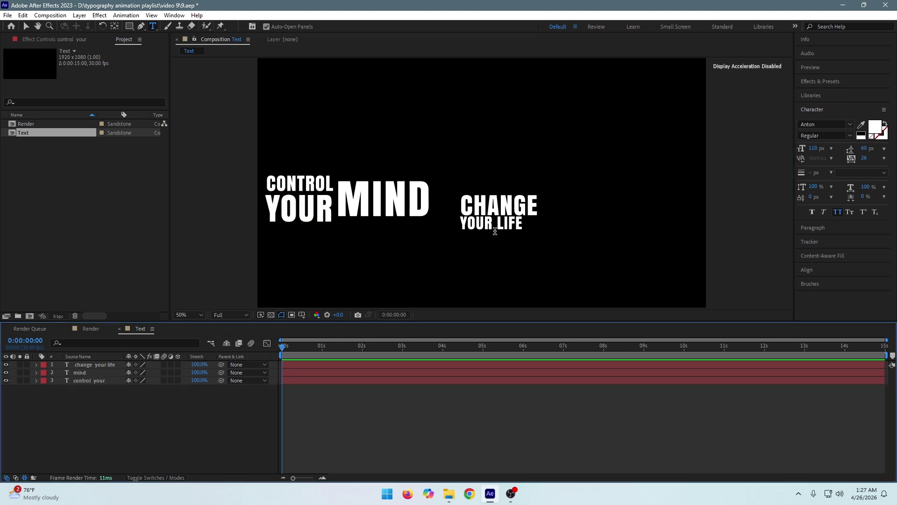
pyautogui.doubleClick(493, 203)
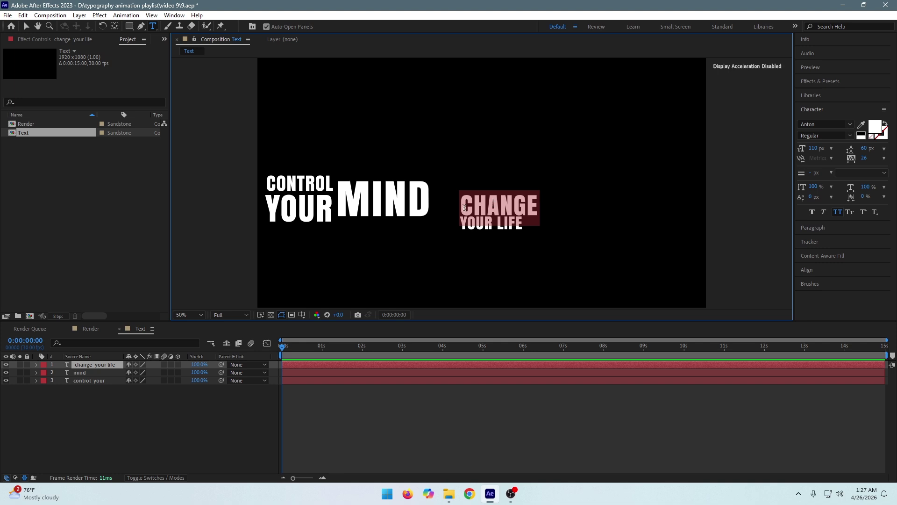
pyautogui.click(812, 148)
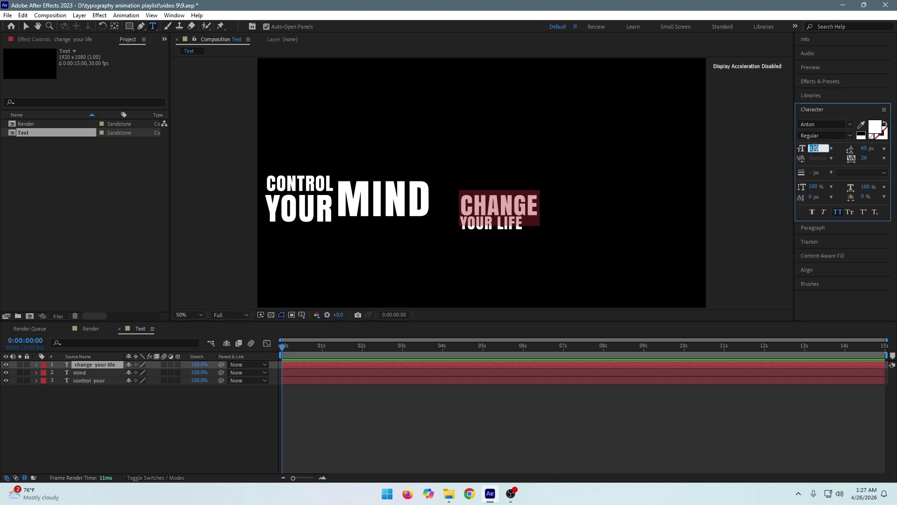
pyautogui.write('146')
pyautogui.press('Return')
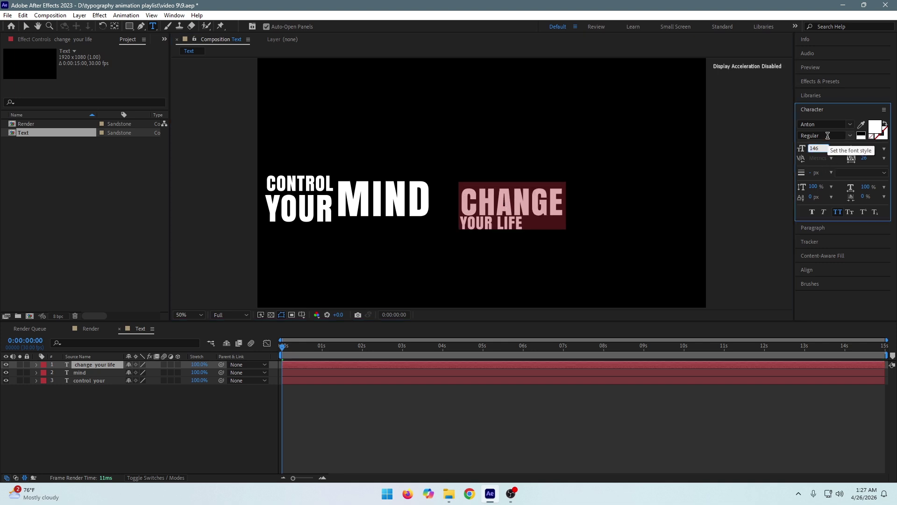
# Enlarge the YOUR LIFE line to 117 px and set the leading of both lines to 102 px.
pyautogui.click(515, 224)
pyautogui.moveTo(467, 224); pyautogui.dragTo(525, 225)
pyautogui.click(452, 221)
pyautogui.hotkey('ctrl', 'a')
pyautogui.click(452, 224)
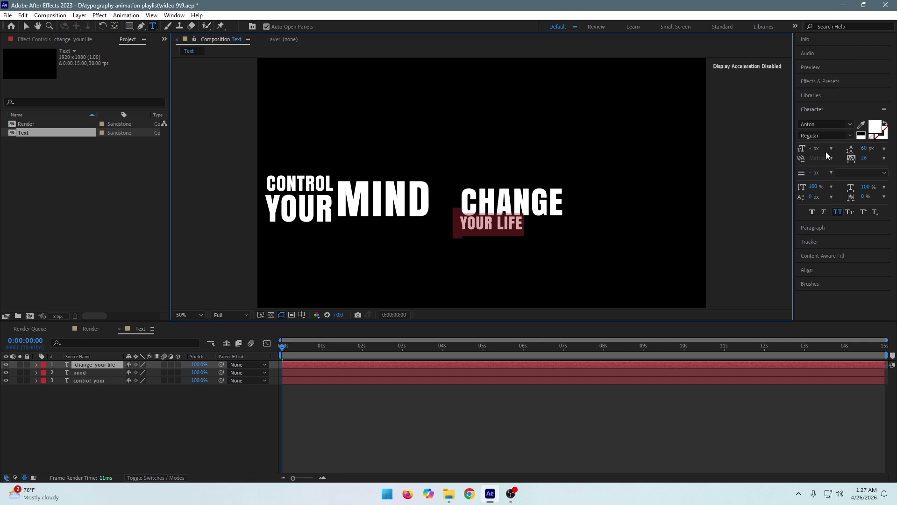
pyautogui.moveTo(814, 149); pyautogui.dragTo(831, 145)
pyautogui.moveTo(458, 192); pyautogui.dragTo(605, 243)
pyautogui.moveTo(866, 148); pyautogui.dragTo(878, 141)
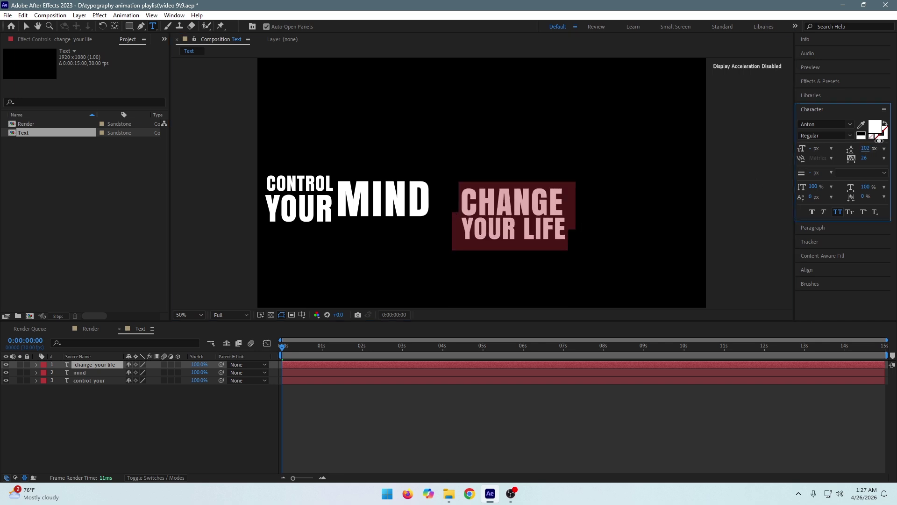
pyautogui.click(489, 175)
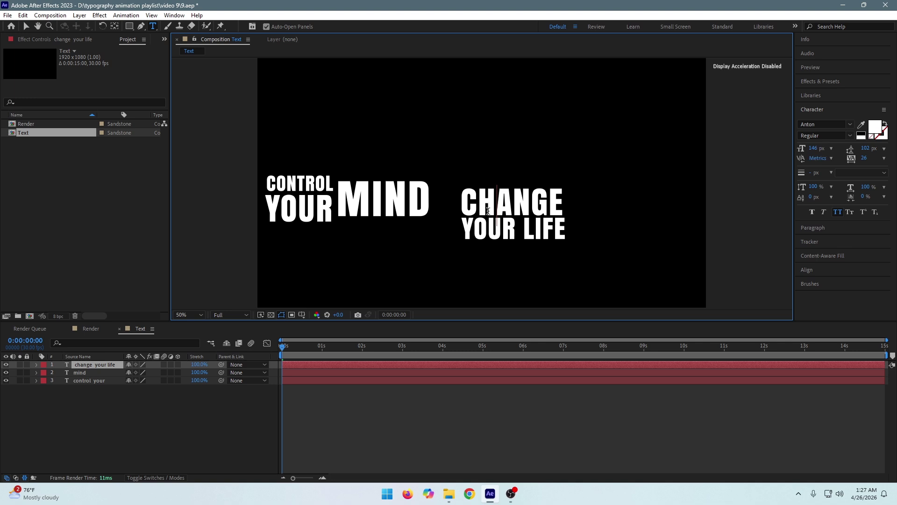
# Reduce CHANGE and YOUR LIFE to matching widths, with YOUR LIFE at 91 px, and tighten the leading between the two lines.
pyautogui.click(466, 205)
pyautogui.moveTo(468, 207); pyautogui.dragTo(570, 202)
pyautogui.moveTo(813, 148)
pyautogui.mouseDown()
pyautogui.moveTo(793, 150)
pyautogui.moveTo(805, 149)
pyautogui.mouseUp()
pyautogui.click(473, 230)
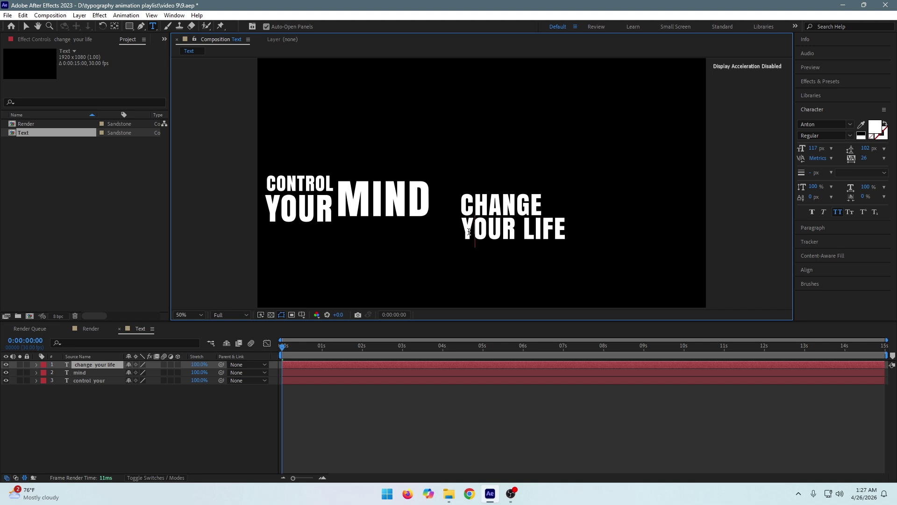
pyautogui.moveTo(473, 230); pyautogui.dragTo(579, 227)
pyautogui.moveTo(464, 230); pyautogui.dragTo(580, 220)
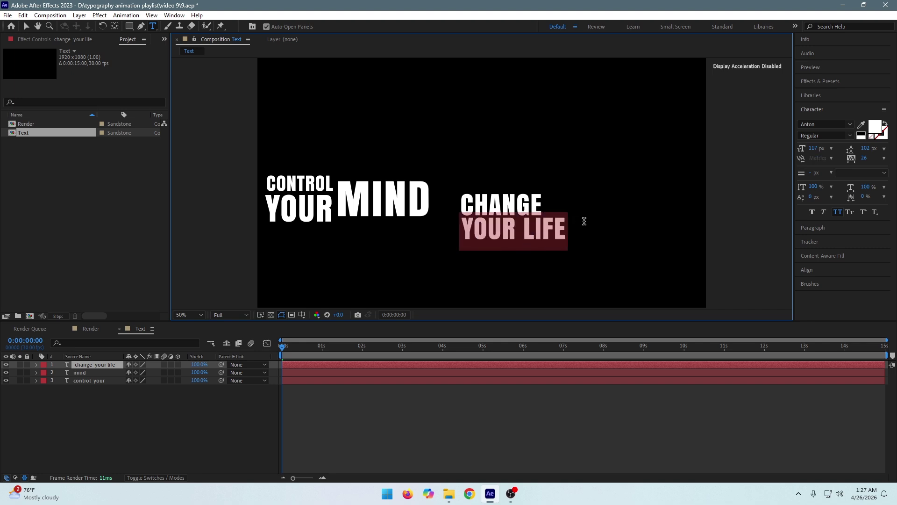
pyautogui.click(798, 147)
pyautogui.moveTo(798, 147)
pyautogui.mouseDown()
pyautogui.moveTo(788, 146)
pyautogui.moveTo(797, 143)
pyautogui.mouseUp()
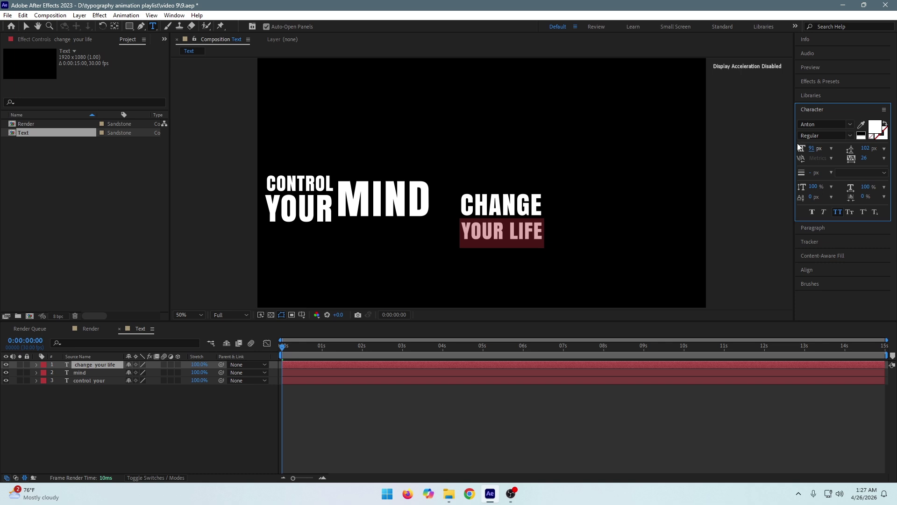
pyautogui.moveTo(457, 195); pyautogui.dragTo(570, 248)
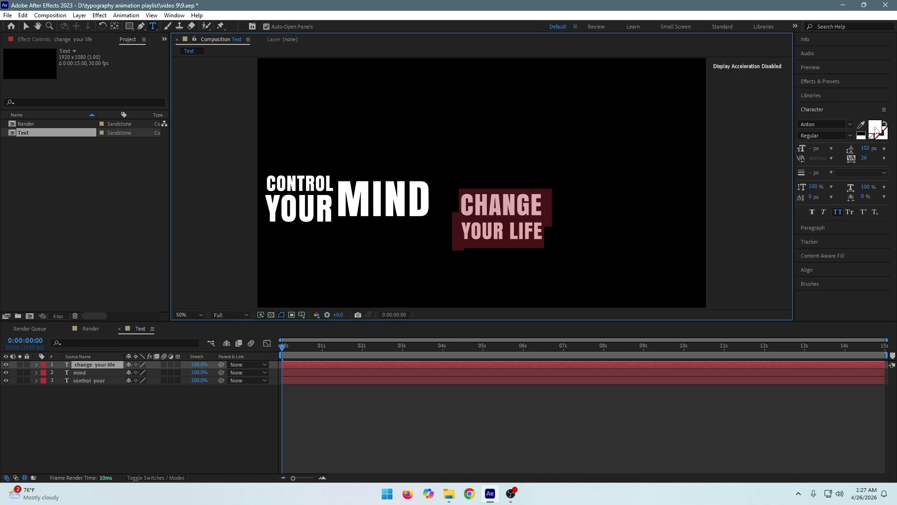
pyautogui.moveTo(864, 149); pyautogui.dragTo(854, 147)
# Center-align the CHANGE YOUR LIFE paragraph and move the layer to the right of MIND, leaving a gap between them.
pyautogui.click(812, 229)
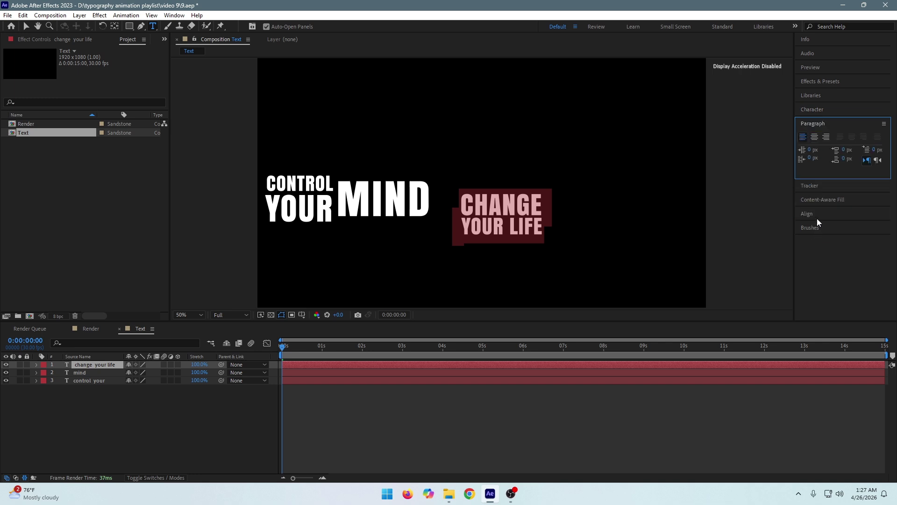
pyautogui.click(814, 137)
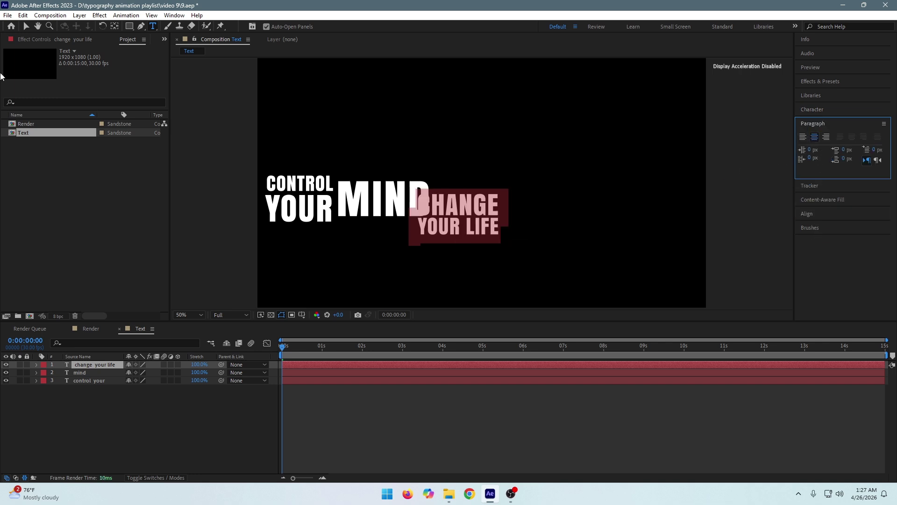
pyautogui.click(26, 26)
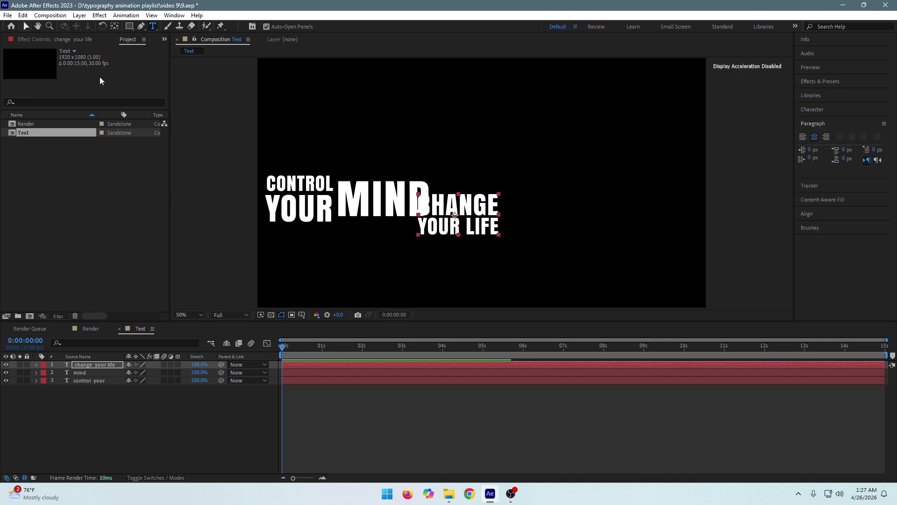
pyautogui.moveTo(465, 211); pyautogui.dragTo(505, 196)
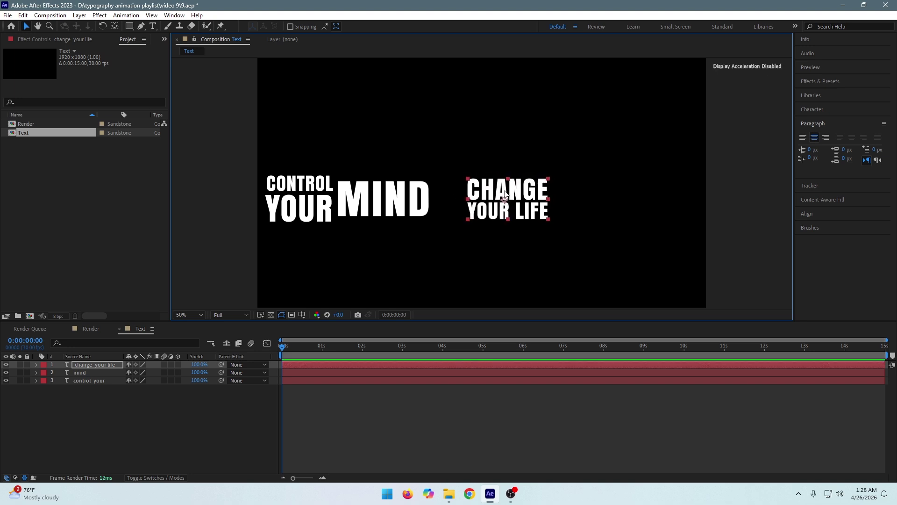
# Duplicate the CHANGE YOUR LIFE layer, place the copy above the gap beside MIND and replace its text with TO.
pyautogui.hotkey('ctrl', 'd')
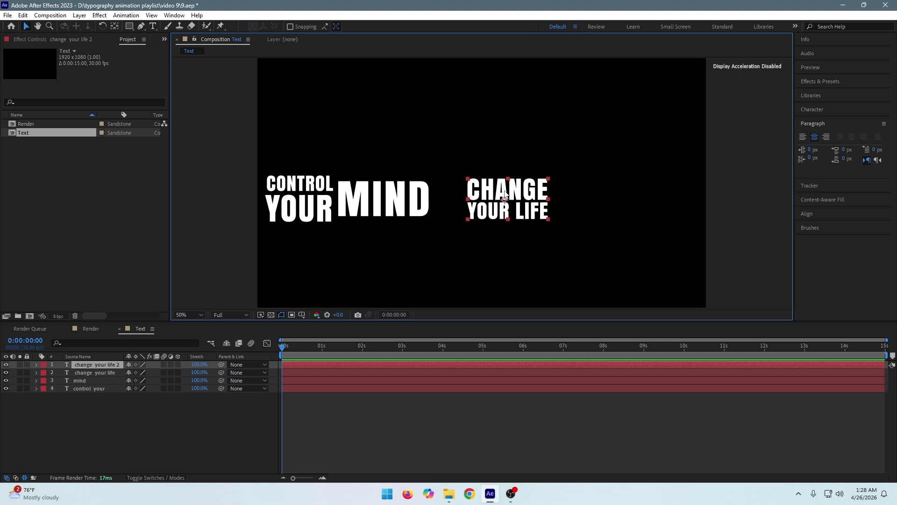
pyautogui.moveTo(496, 182); pyautogui.dragTo(441, 136)
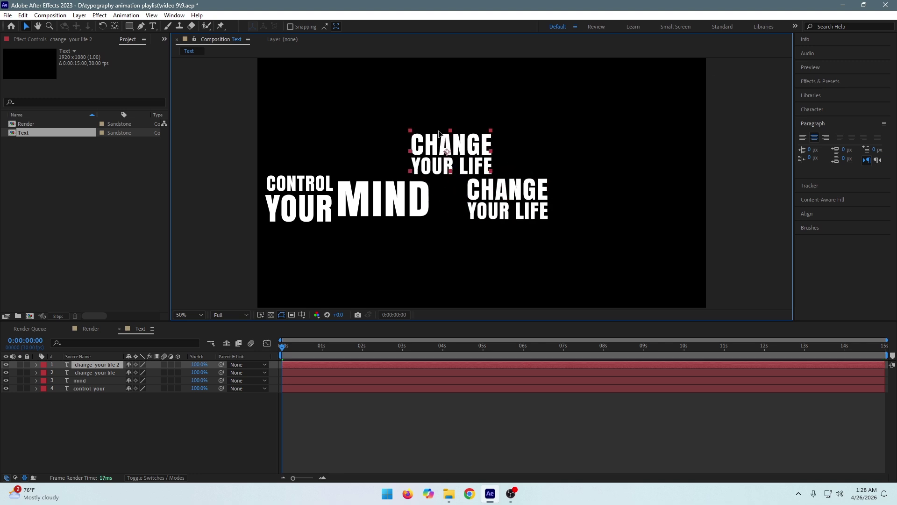
pyautogui.doubleClick(440, 133)
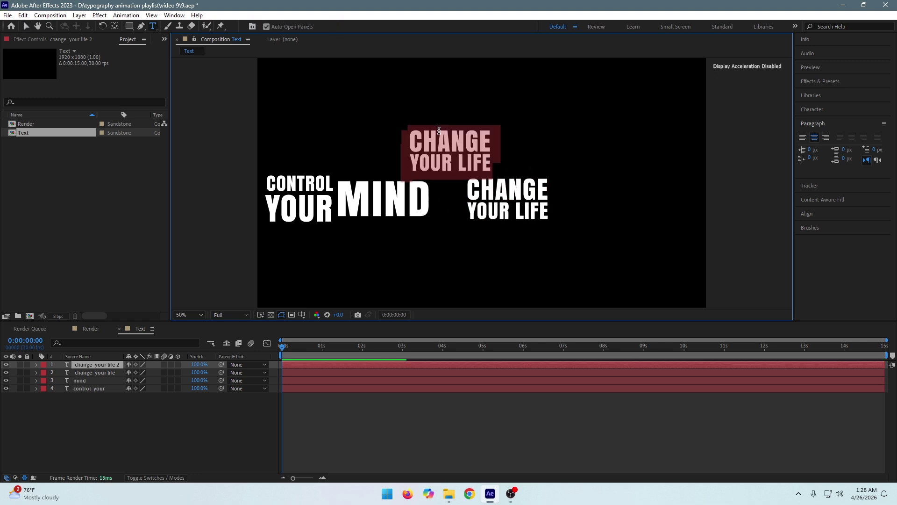
pyautogui.write('to')
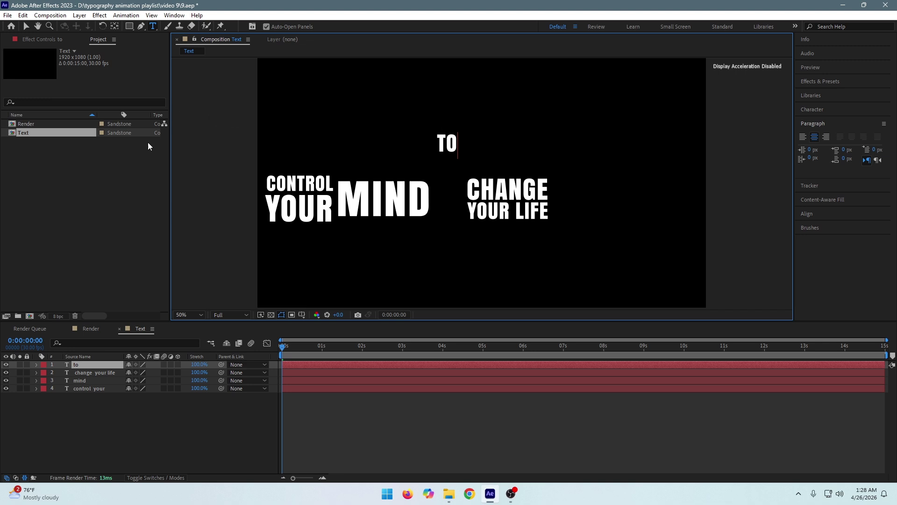
# Move the TO text down into the gap beside MIND, sitting close to the letter D.
pyautogui.click(26, 27)
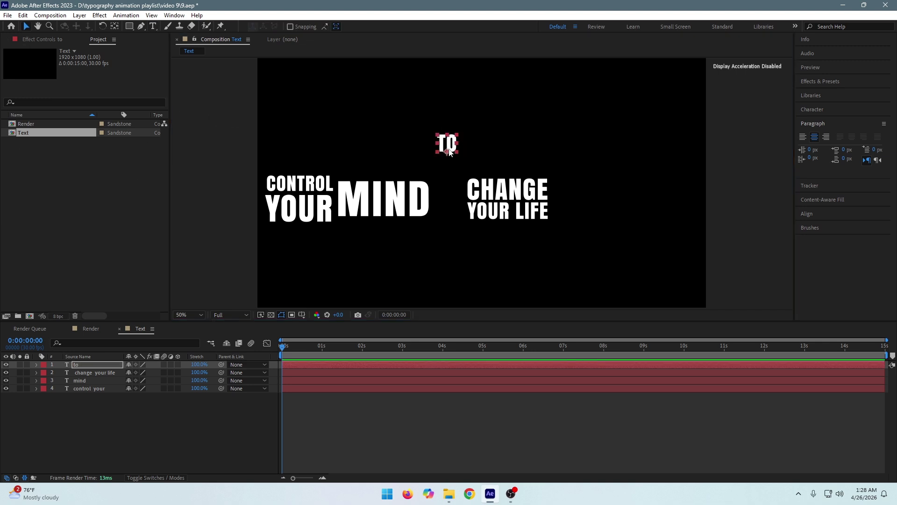
pyautogui.moveTo(453, 142); pyautogui.dragTo(447, 194)
pyautogui.moveTo(446, 199); pyautogui.dragTo(447, 203)
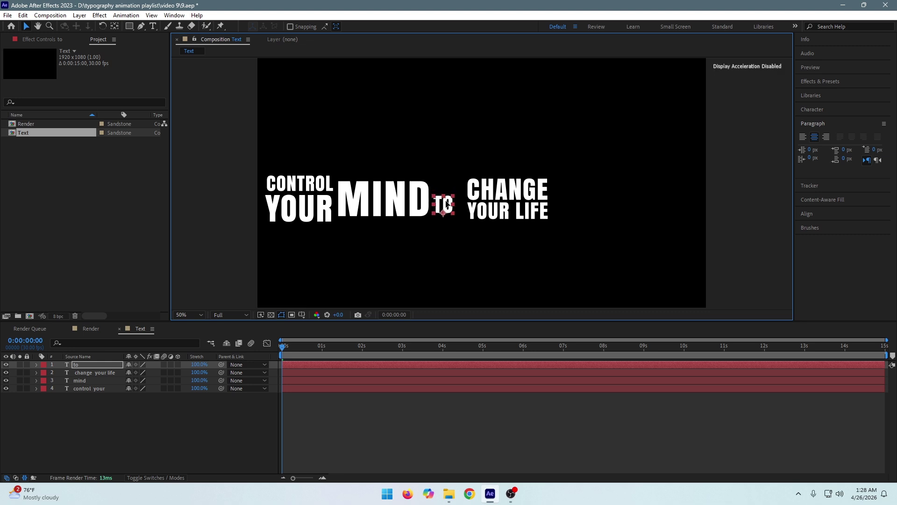
# Nudge the CHANGE YOUR LIFE layer left until it sits close to TO, and slightly upward to line up with MIND.
pyautogui.click(491, 191)
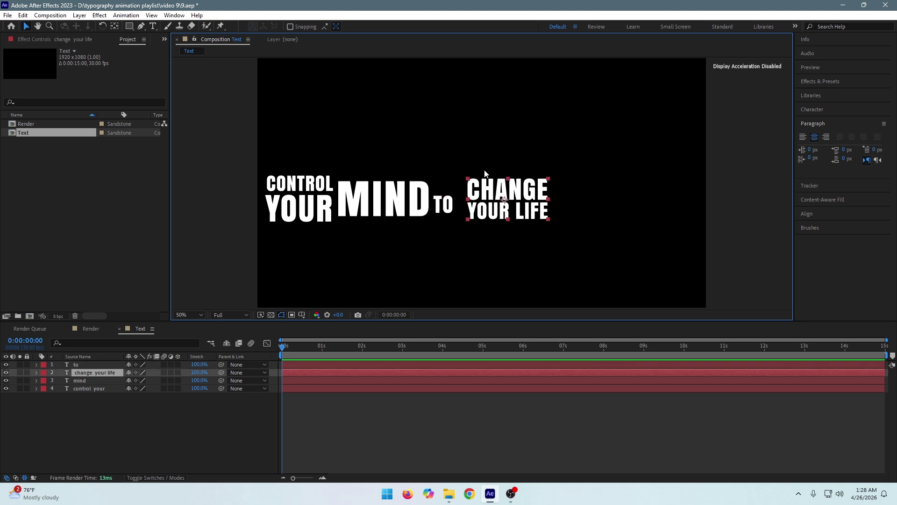
pyautogui.press('Left')
pyautogui.press('Left')
pyautogui.press('Left')
pyautogui.press('Left')
pyautogui.press('Left')
pyautogui.press('Left')
pyautogui.press('Left')
pyautogui.press('Left')
pyautogui.press('Left')
pyautogui.press('Left')
pyautogui.press('Left')
pyautogui.press('Left')
pyautogui.press('Left')
pyautogui.press('Left')
pyautogui.press('Left')
pyautogui.press('Left')
pyautogui.press('Left')
pyautogui.press('Left')
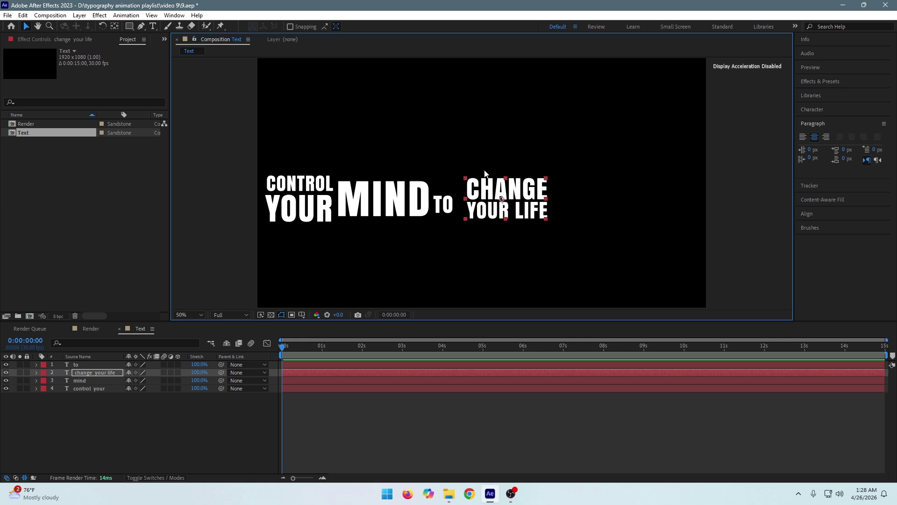
pyautogui.press('Left')
pyautogui.press('Left')
pyautogui.press('Left')
pyautogui.press('Left')
pyautogui.press('Left')
pyautogui.press('Left')
pyautogui.press('Left')
pyautogui.press('Left')
pyautogui.press('Left')
pyautogui.press('Left')
pyautogui.press('Up')
pyautogui.press('Up')
pyautogui.press('Up')
pyautogui.press('Up')
pyautogui.press('Up')
pyautogui.press('Up')
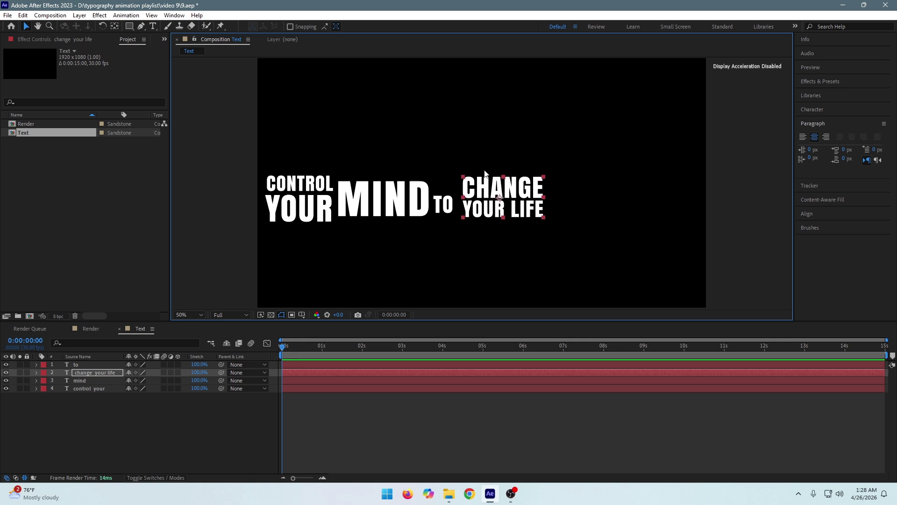
pyautogui.press('Left')
pyautogui.press('Left')
pyautogui.press('Left')
pyautogui.press('Left')
pyautogui.press('Left')
pyautogui.press('Left')
pyautogui.press('Left')
pyautogui.press('Left')
pyautogui.press('Left')
pyautogui.press('Left')
pyautogui.press('Left')
pyautogui.press('Left')
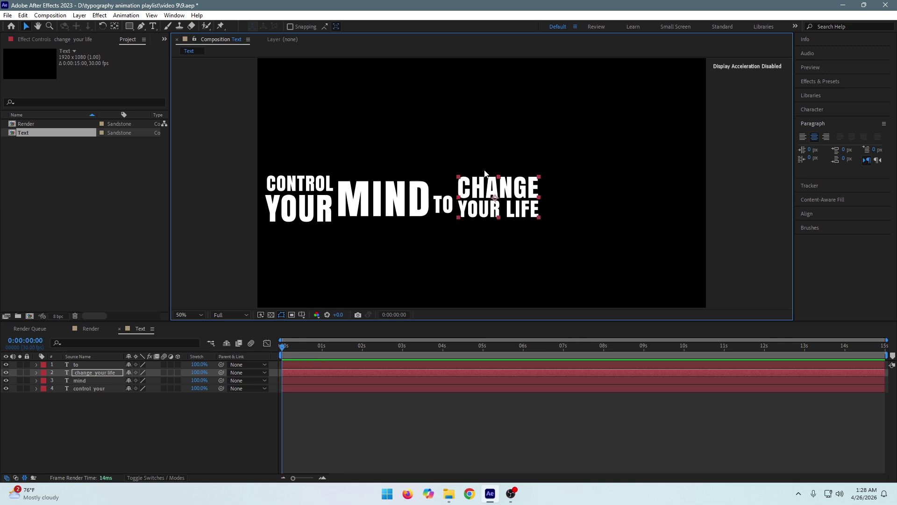
pyautogui.press('Left')
pyautogui.press('Left')
pyautogui.press('Left')
pyautogui.press('Left')
pyautogui.press('Left')
pyautogui.press('Left')
pyautogui.press('Up')
pyautogui.press('Up')
pyautogui.press('Up')
pyautogui.press('Up')
pyautogui.press('Up')
pyautogui.press('Up')
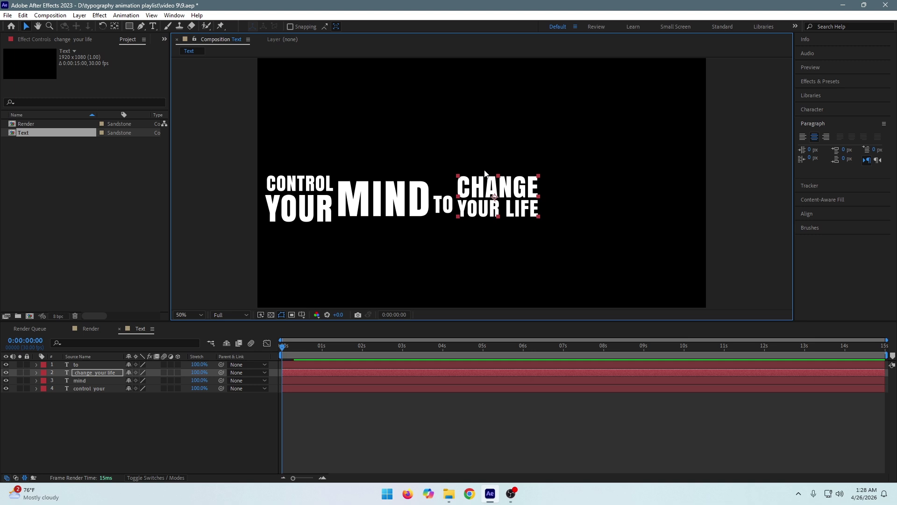
pyautogui.press('Up')
pyautogui.press('Up')
pyautogui.press('Up')
pyautogui.press('Up')
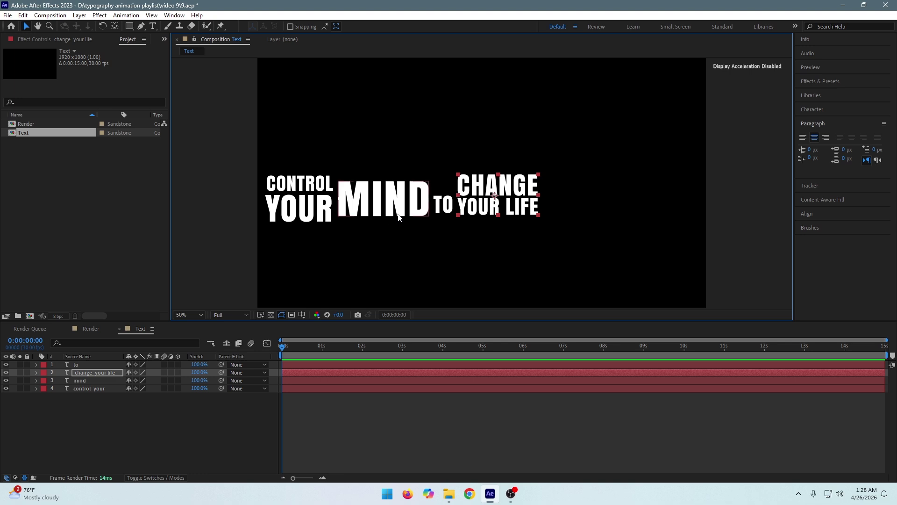
# Align the bottom edges of the MIND, TO and CHANGE YOUR LIFE layers to one another.
pyautogui.moveTo(398, 231); pyautogui.dragTo(531, 185)
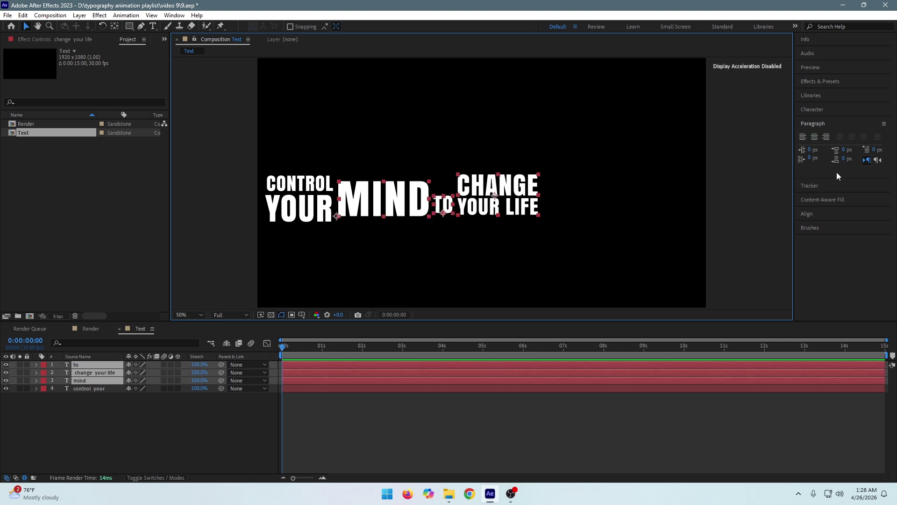
pyautogui.click(826, 110)
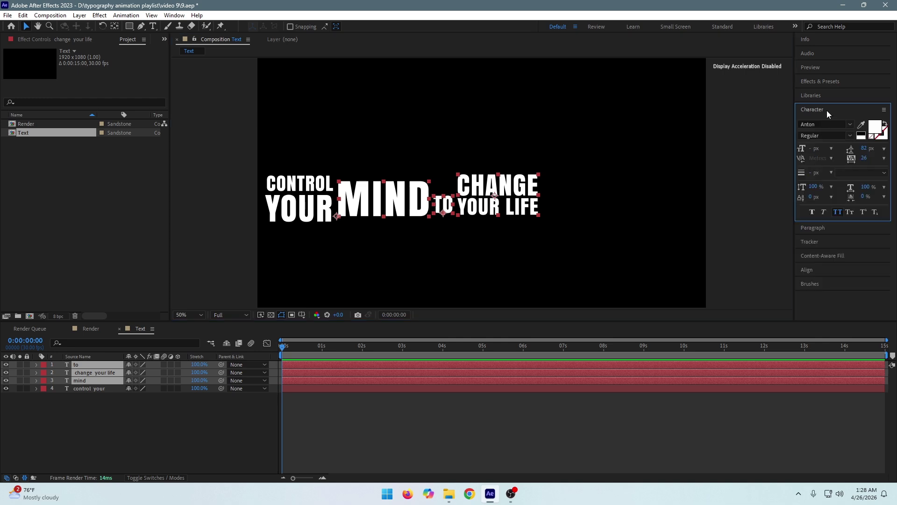
pyautogui.click(828, 113)
pyautogui.click(817, 164)
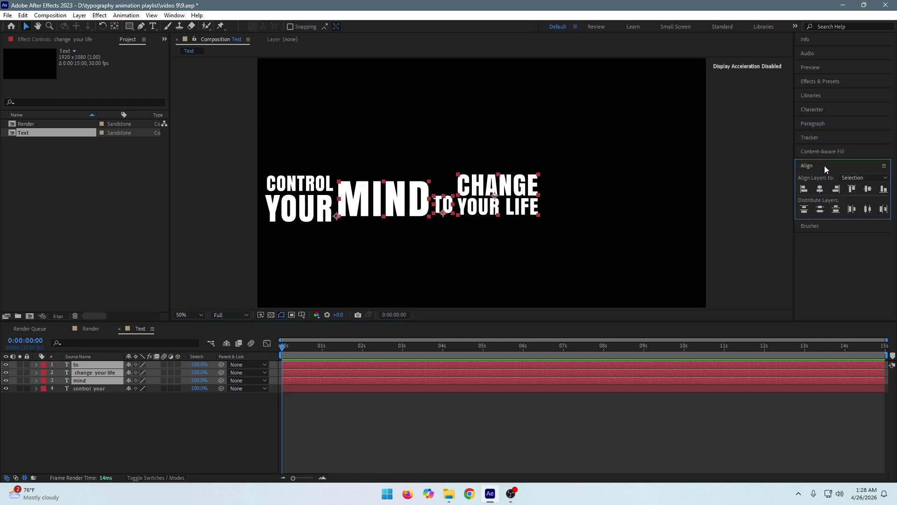
pyautogui.click(883, 189)
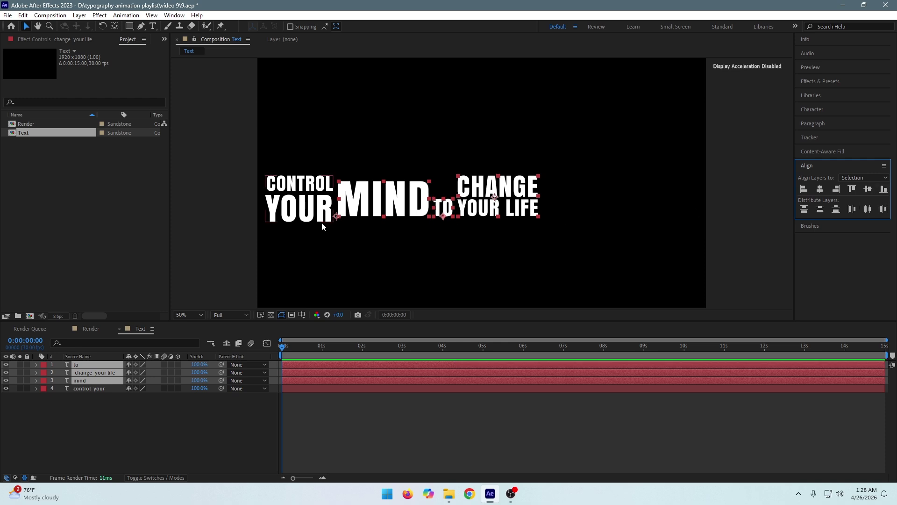
pyautogui.click(529, 233)
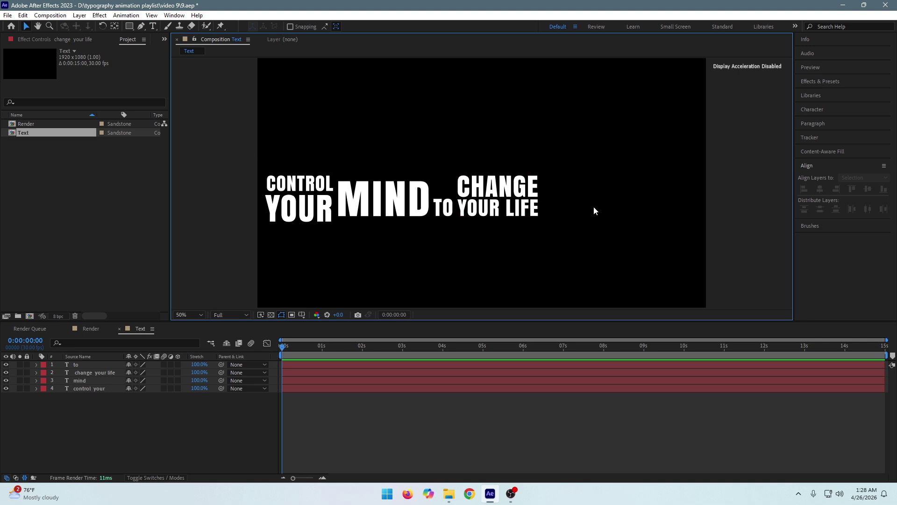
# Try distributing all four text layers evenly by their horizontal centers, and undo it.
pyautogui.moveTo(591, 144); pyautogui.dragTo(244, 265)
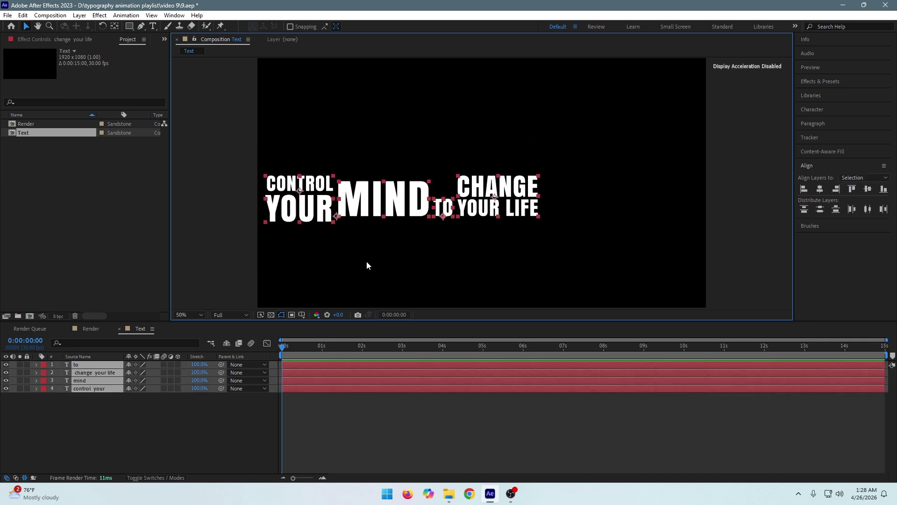
pyautogui.click(866, 209)
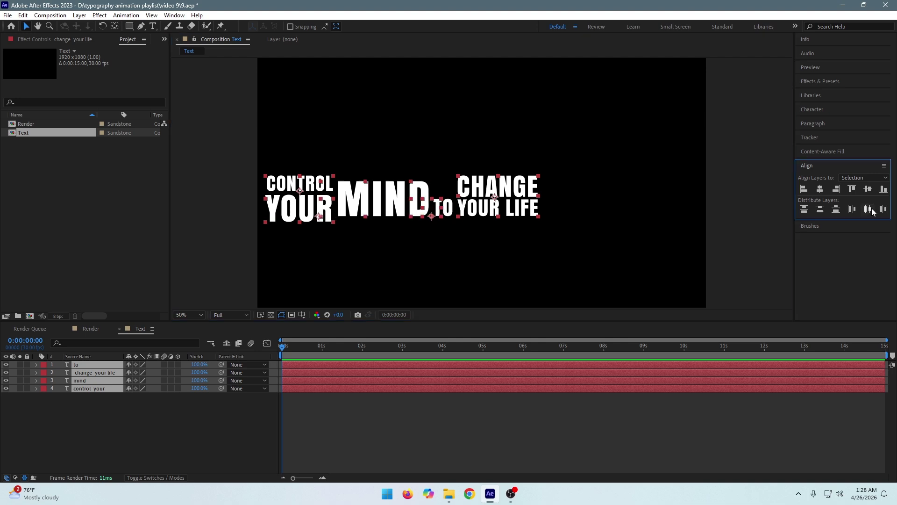
pyautogui.hotkey('ctrl', 'z')
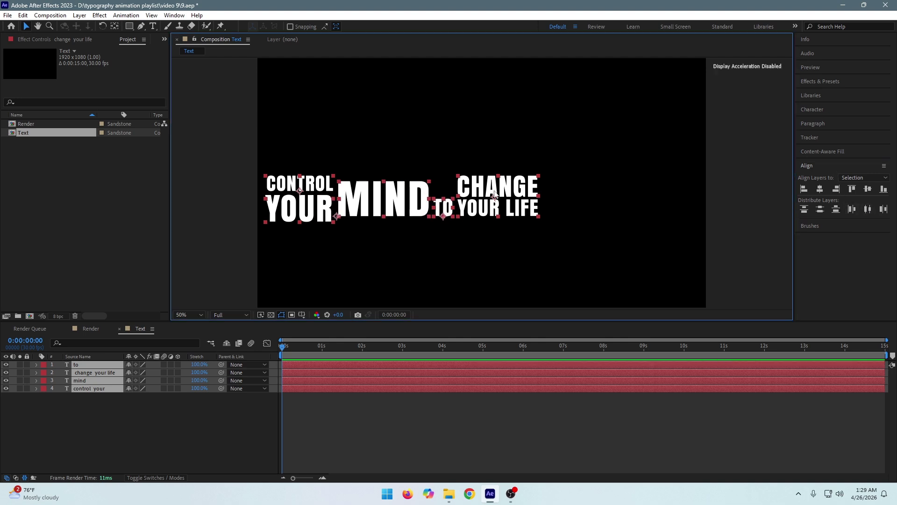
# Move the four selected text layers together to the middle of the frame and deselect them.
pyautogui.moveTo(476, 190); pyautogui.dragTo(556, 179)
pyautogui.click(528, 423)
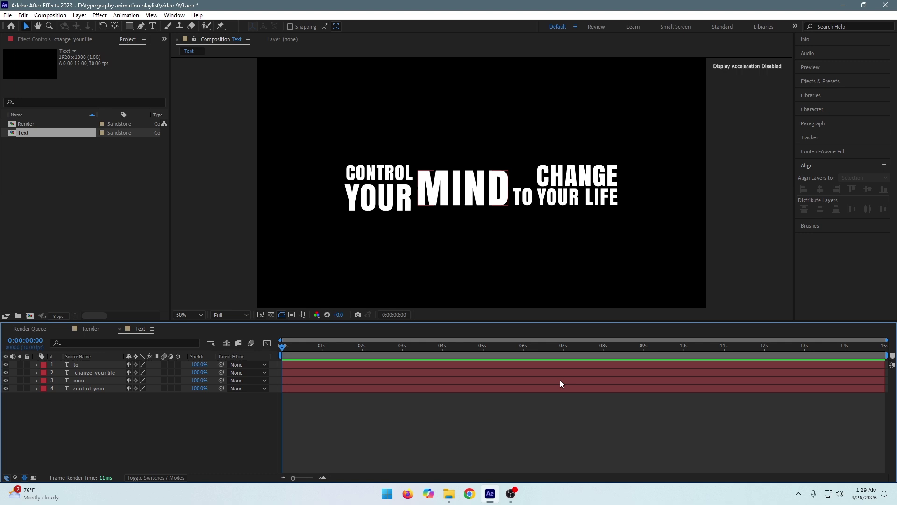
# Swap the fill and stroke of the TO text so it has only a white outline with no fill.
pyautogui.click(522, 202)
pyautogui.click(822, 114)
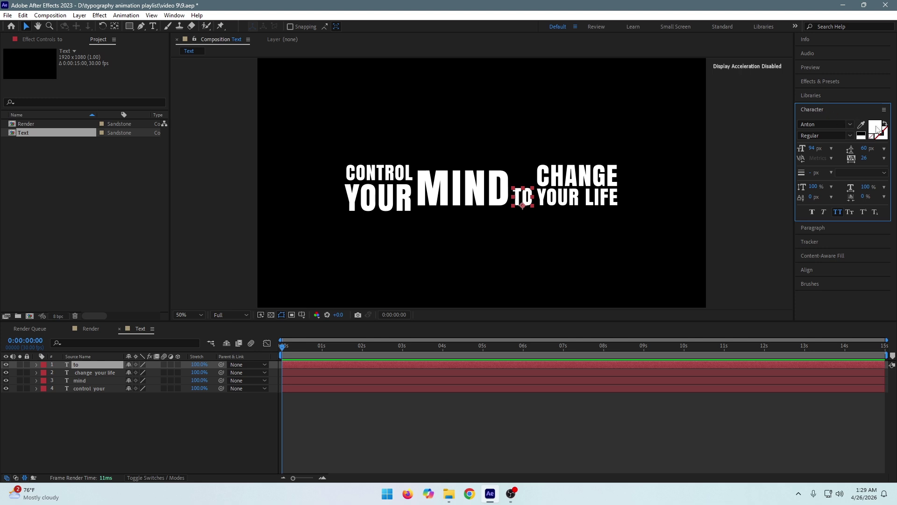
pyautogui.click(885, 124)
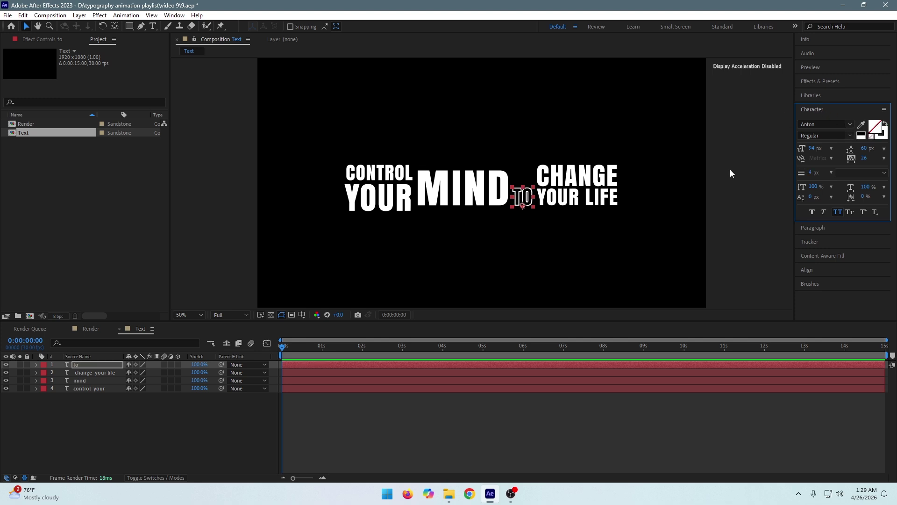
pyautogui.click(731, 184)
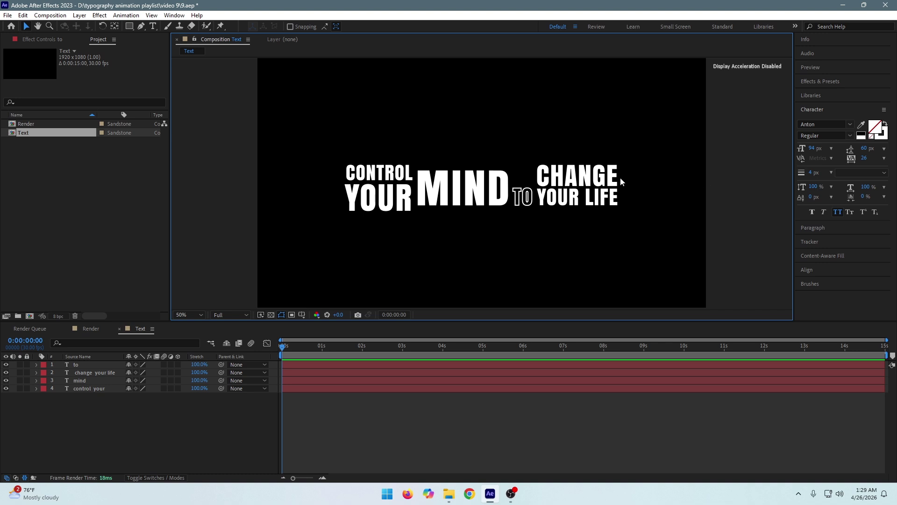
# Draw a region of interest closely around the whole phrase and crop the composition to it, about 1268 x 270 px.
pyautogui.click(292, 315)
pyautogui.moveTo(332, 154); pyautogui.dragTo(633, 217)
pyautogui.moveTo(483, 217); pyautogui.dragTo(483, 220)
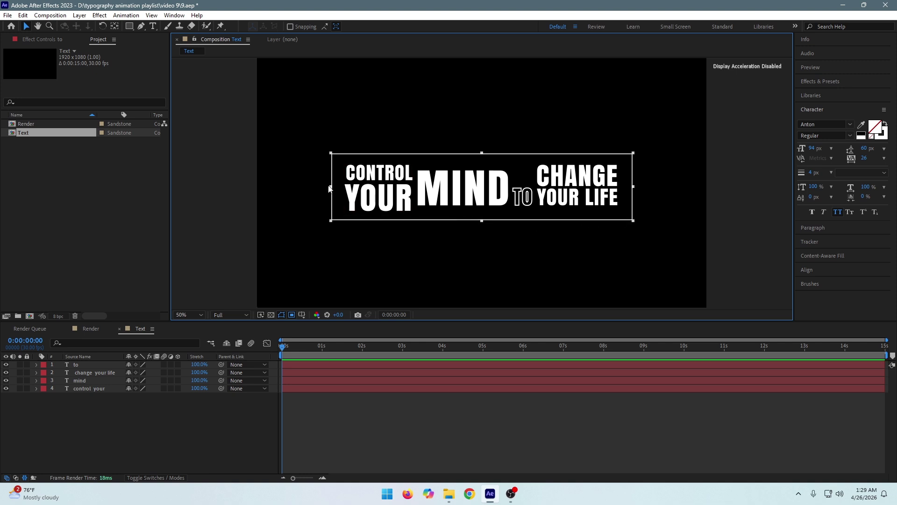
pyautogui.moveTo(329, 188); pyautogui.dragTo(336, 188)
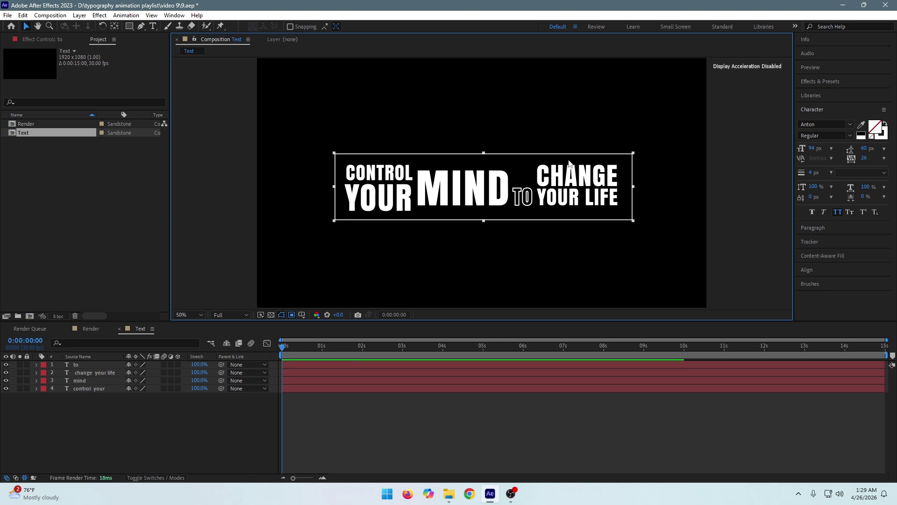
pyautogui.moveTo(484, 153); pyautogui.dragTo(485, 155)
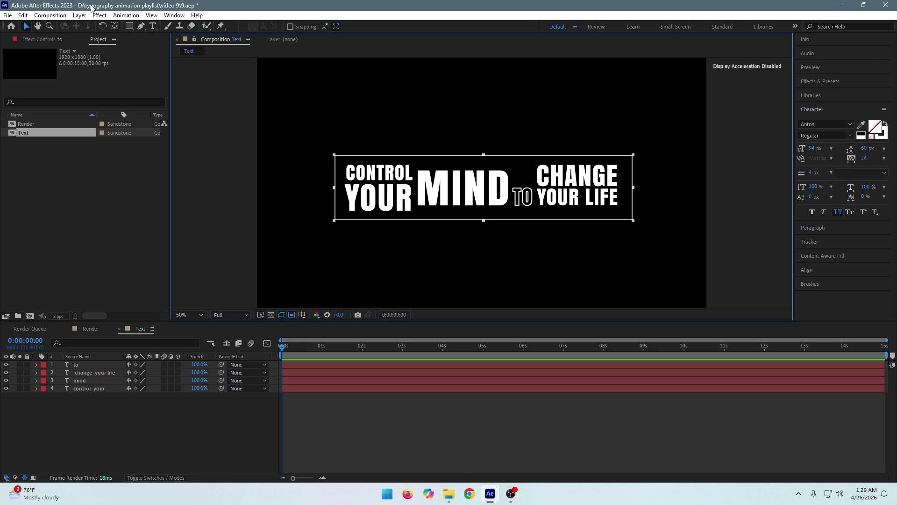
pyautogui.click(45, 19)
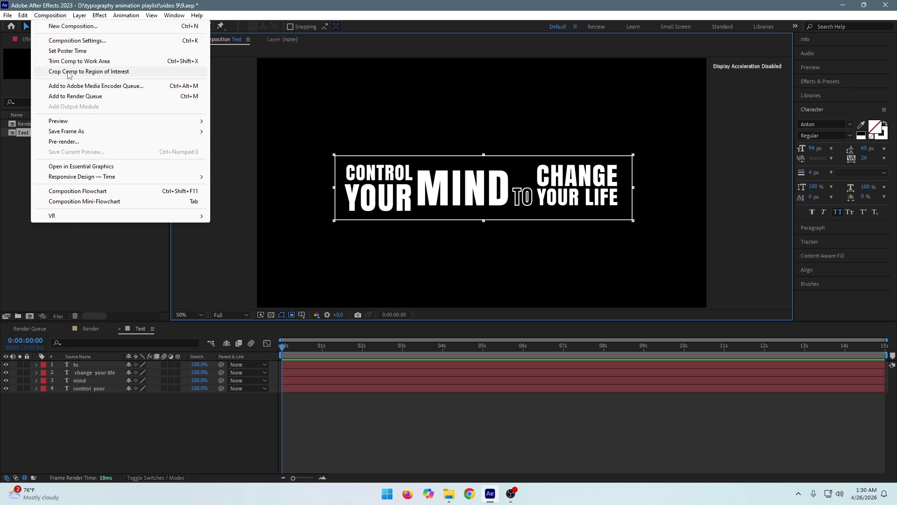
pyautogui.click(124, 75)
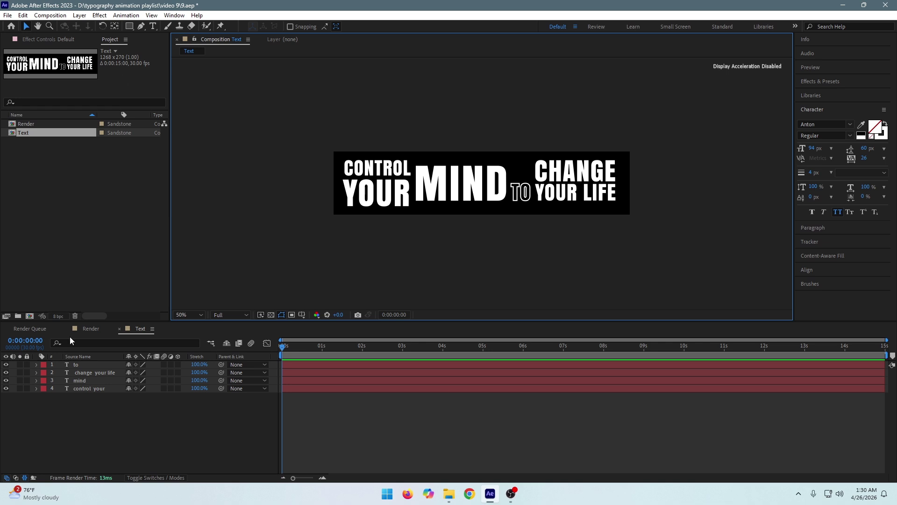
# Create a black 1268 x 270 px solid named bg and place it beneath all the text layers.
pyautogui.click(137, 441)
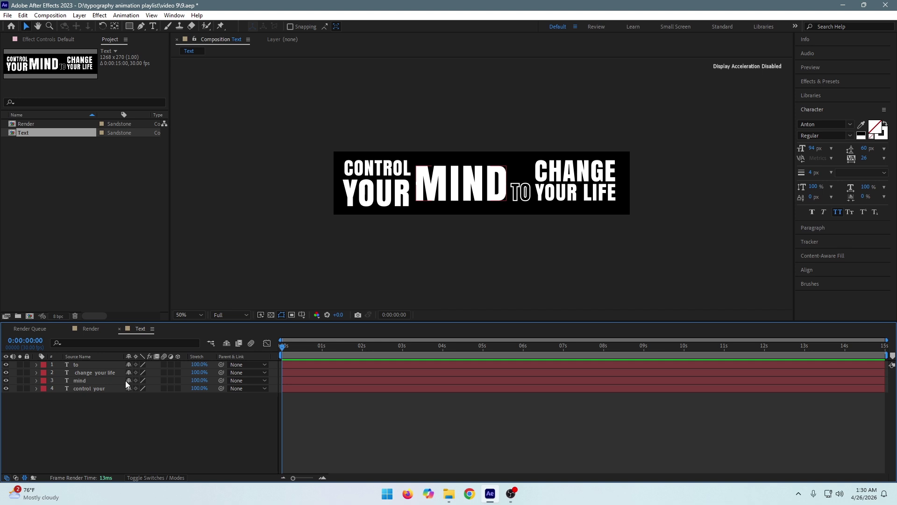
pyautogui.hotkey('ctrl', 'y')
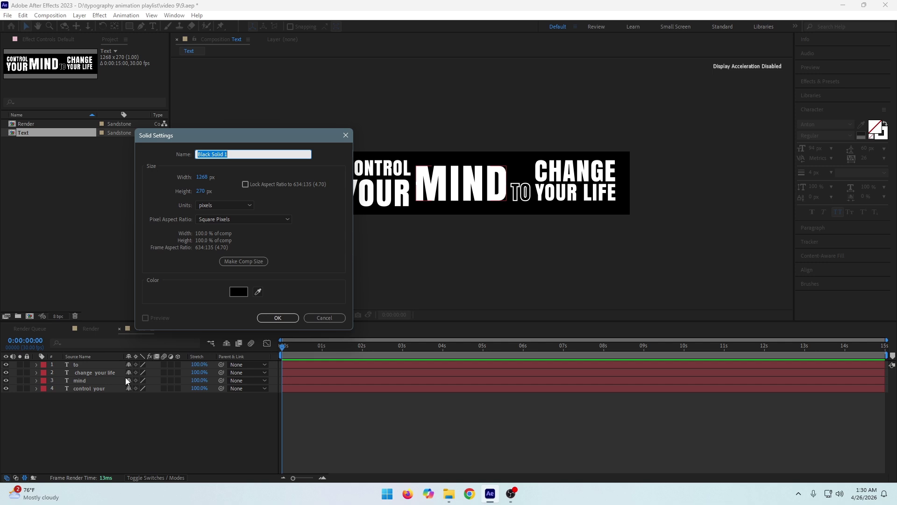
pyautogui.write('bg')
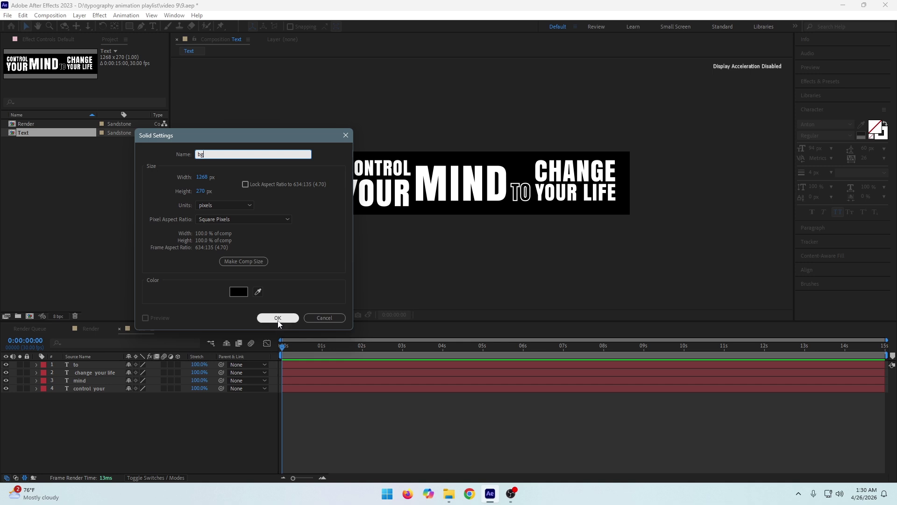
pyautogui.click(276, 317)
pyautogui.moveTo(95, 365); pyautogui.dragTo(106, 416)
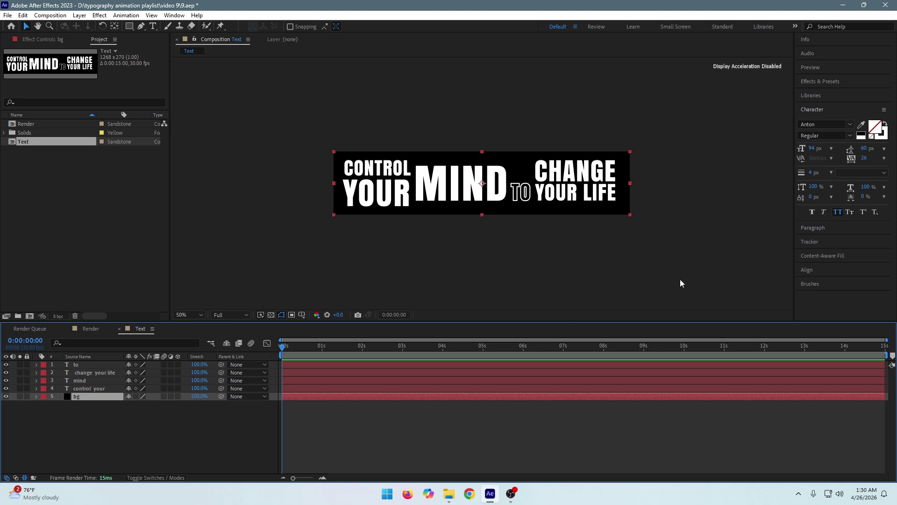
pyautogui.hotkey('ctrl', 'space')
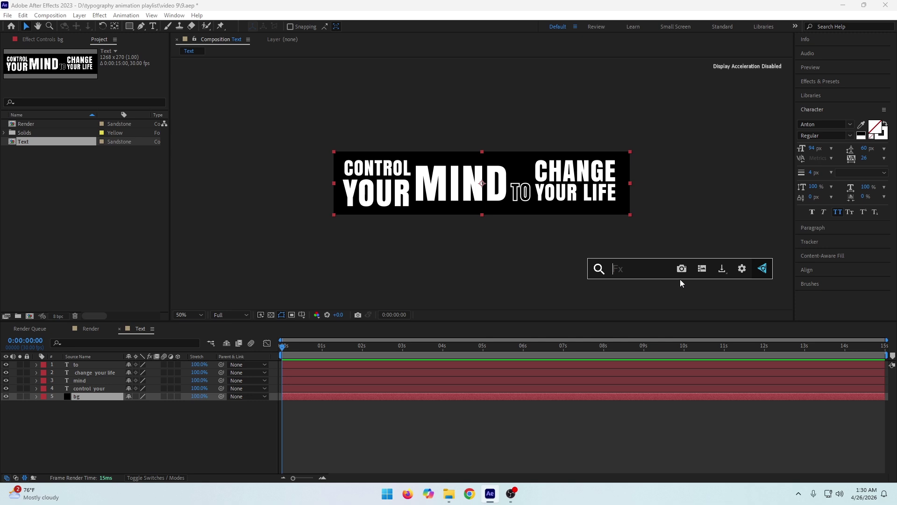
pyautogui.click(195, 423)
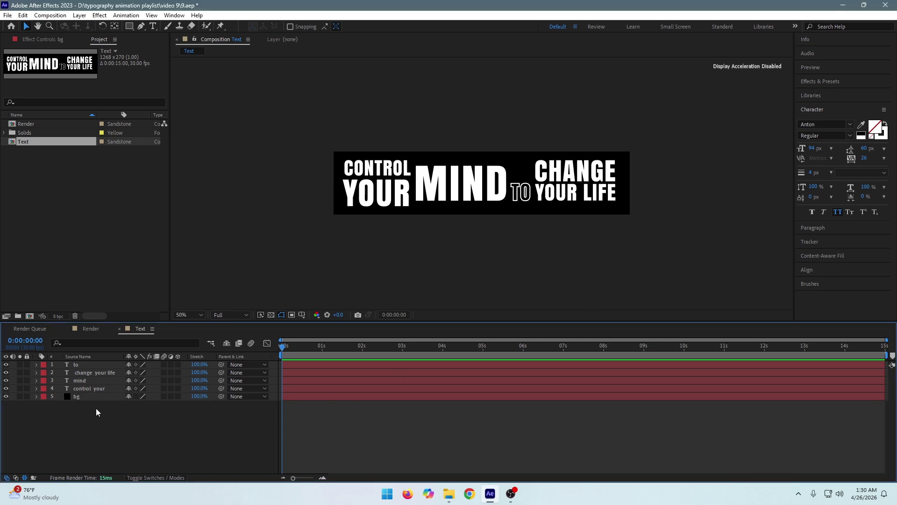
pyautogui.click(89, 397)
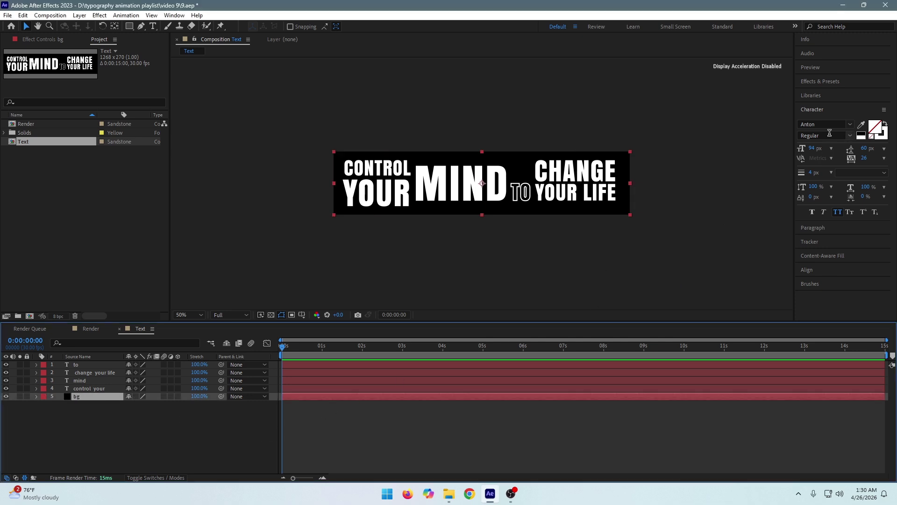
pyautogui.click(816, 81)
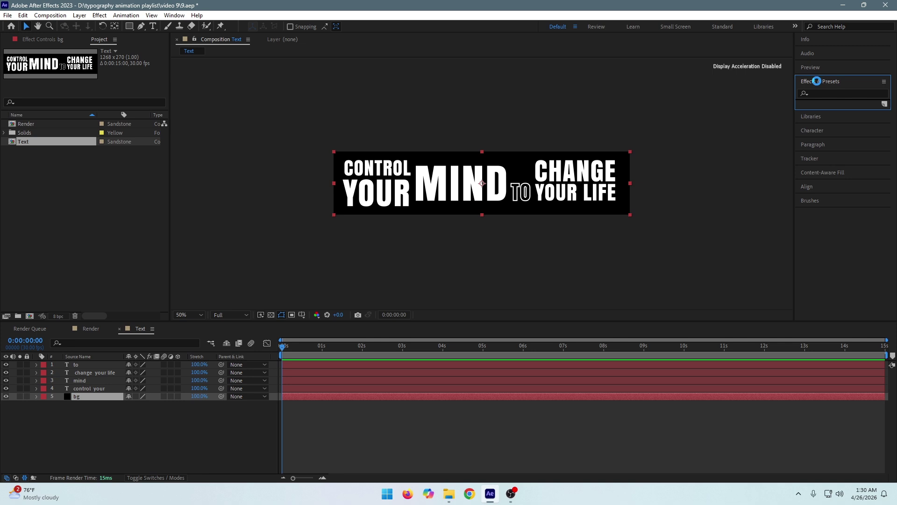
pyautogui.click(816, 81)
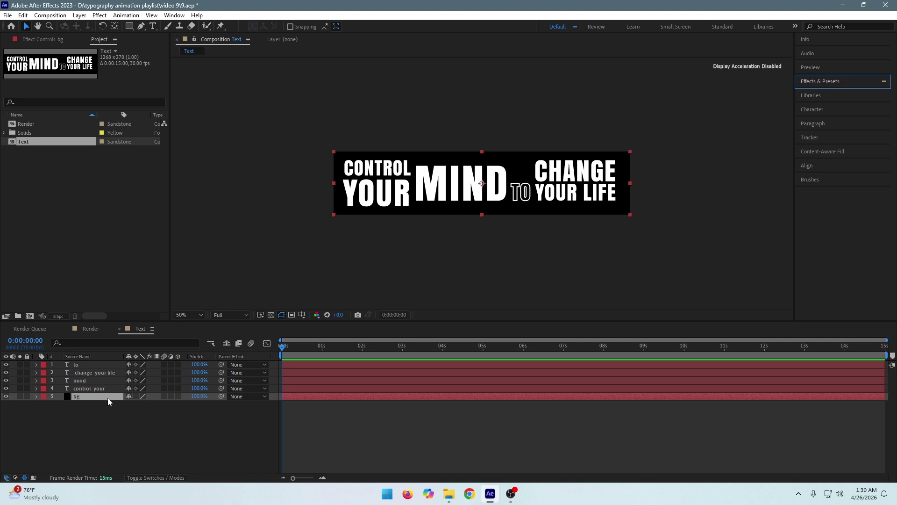
# Apply a Fill effect to the bg layer and set its color to dark green (058102).
pyautogui.hotkey('ctrl', 'space')
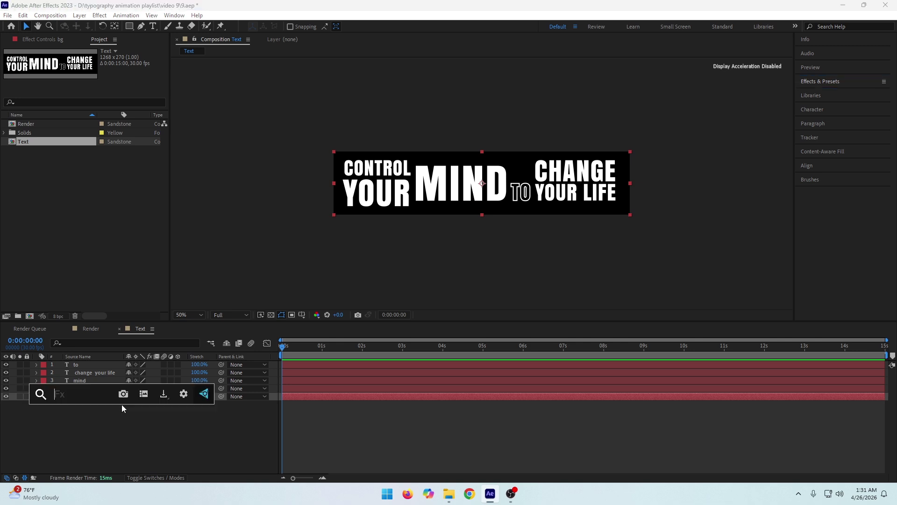
pyautogui.write('fi')
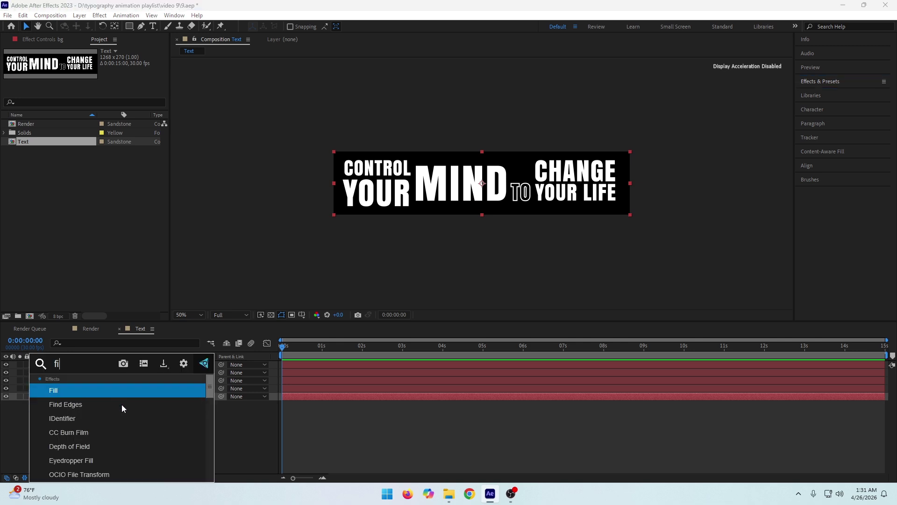
pyautogui.press('Return')
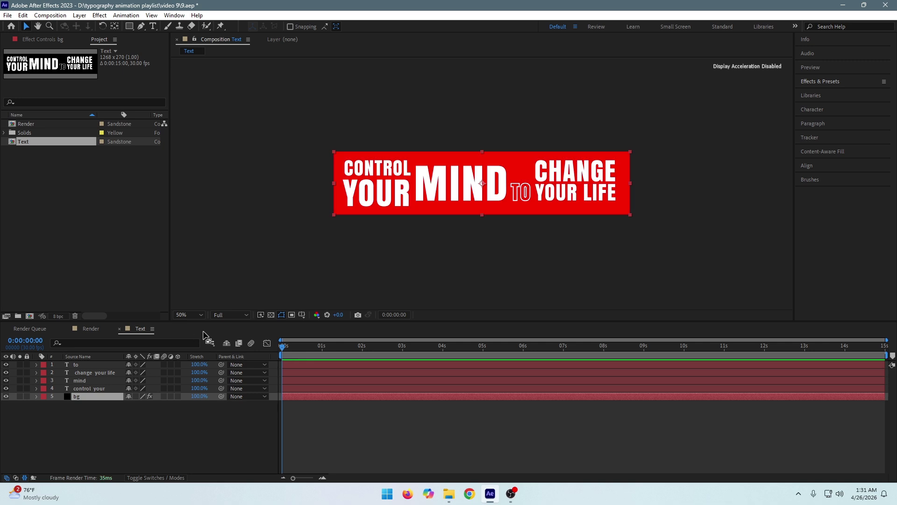
pyautogui.click(41, 40)
pyautogui.click(96, 82)
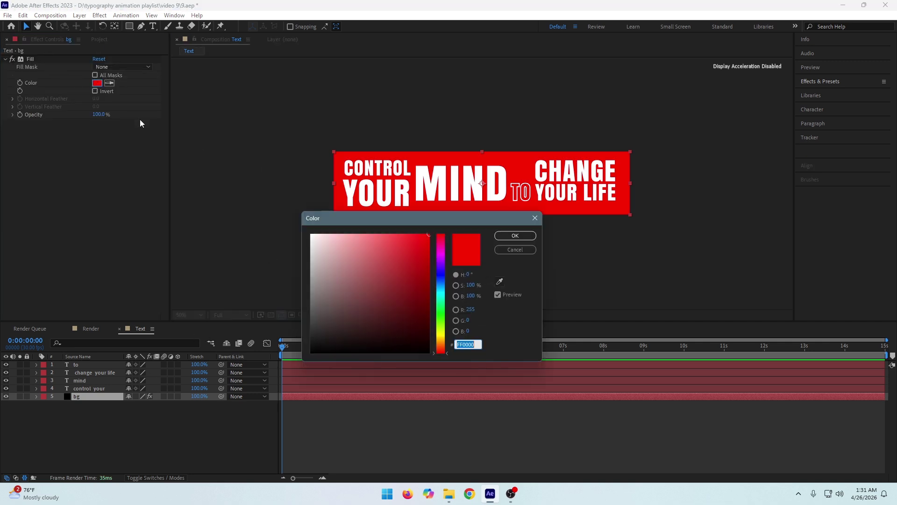
pyautogui.click(362, 268)
pyautogui.moveTo(349, 275)
pyautogui.mouseDown()
pyautogui.moveTo(315, 296)
pyautogui.moveTo(420, 276)
pyautogui.moveTo(443, 325)
pyautogui.moveTo(428, 282)
pyautogui.moveTo(427, 300)
pyautogui.moveTo(428, 292)
pyautogui.mouseUp()
pyautogui.click(427, 295)
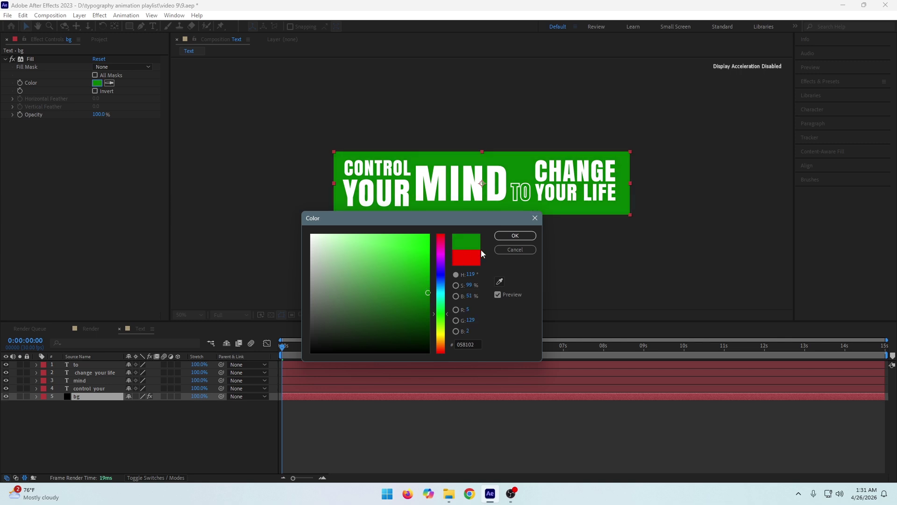
pyautogui.click(515, 235)
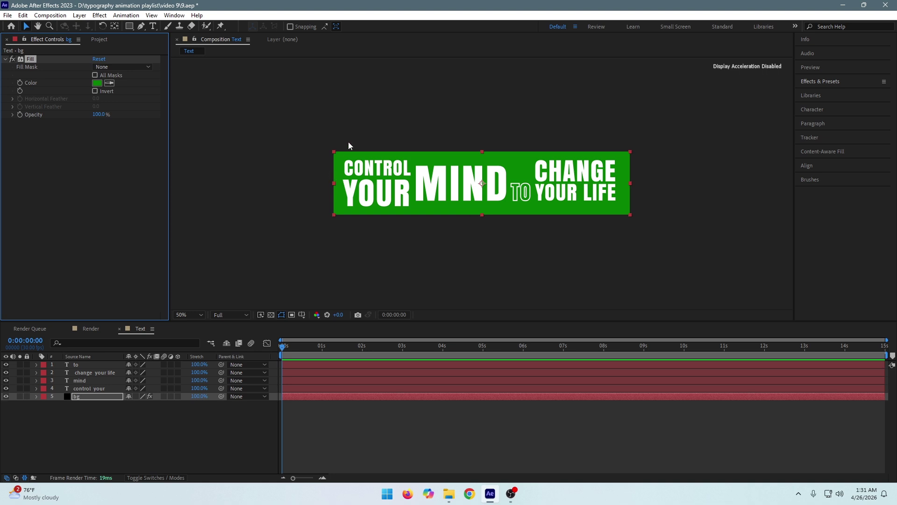
# Create a 1920 x 1080 px, 15-second composition named CC reptile and add the Text composition to it as a layer.
pyautogui.click(100, 40)
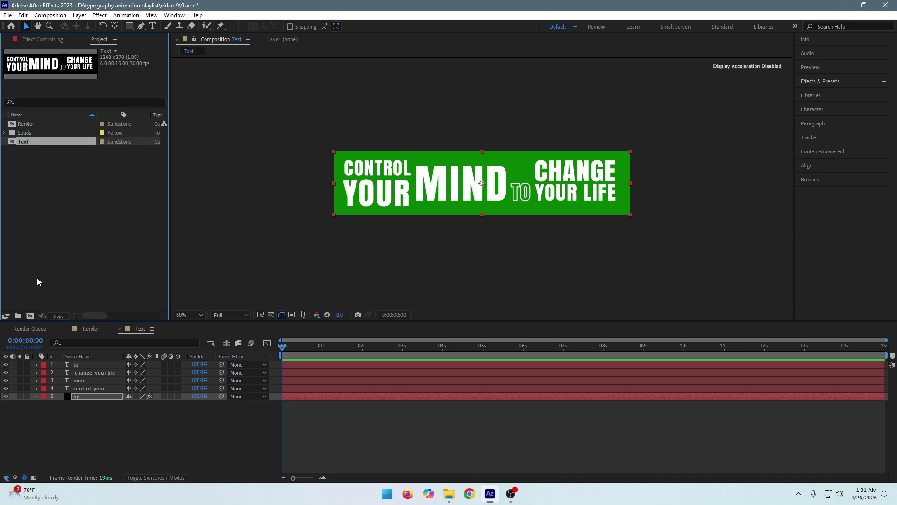
pyautogui.click(30, 316)
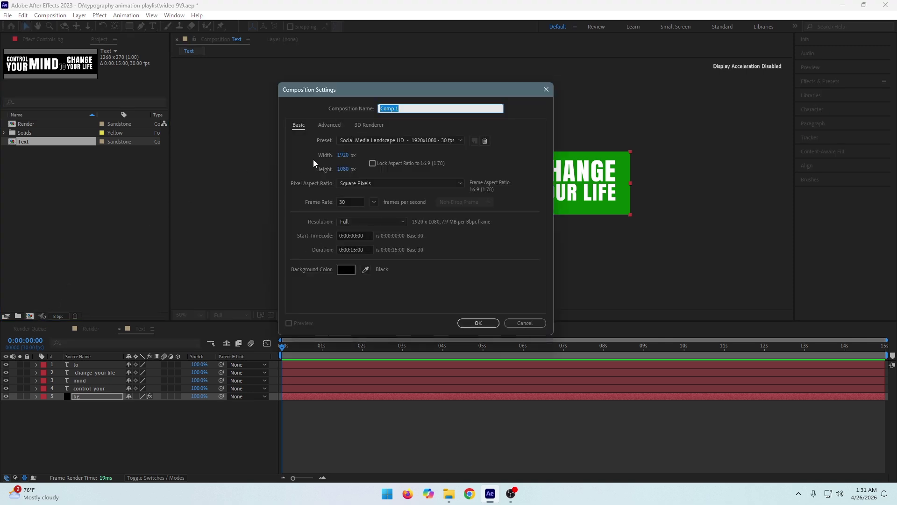
pyautogui.write('CC reptile')
pyautogui.click(472, 322)
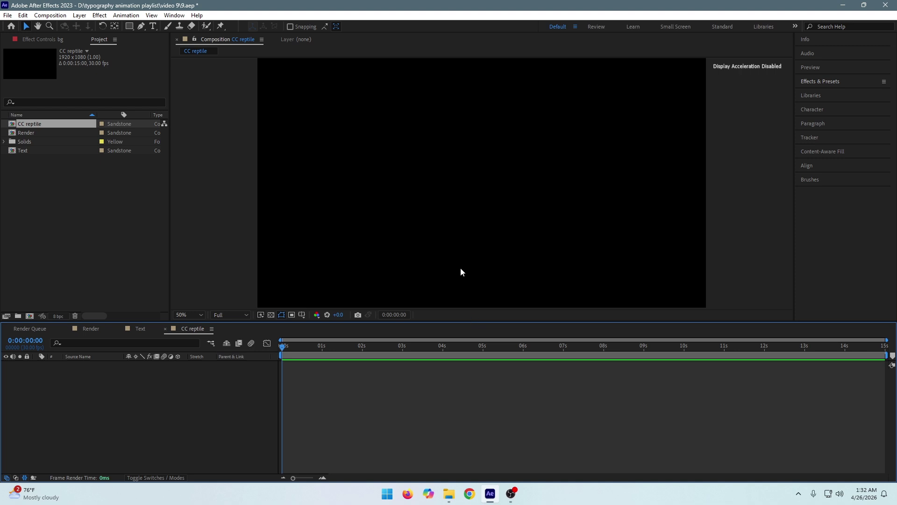
pyautogui.click(140, 215)
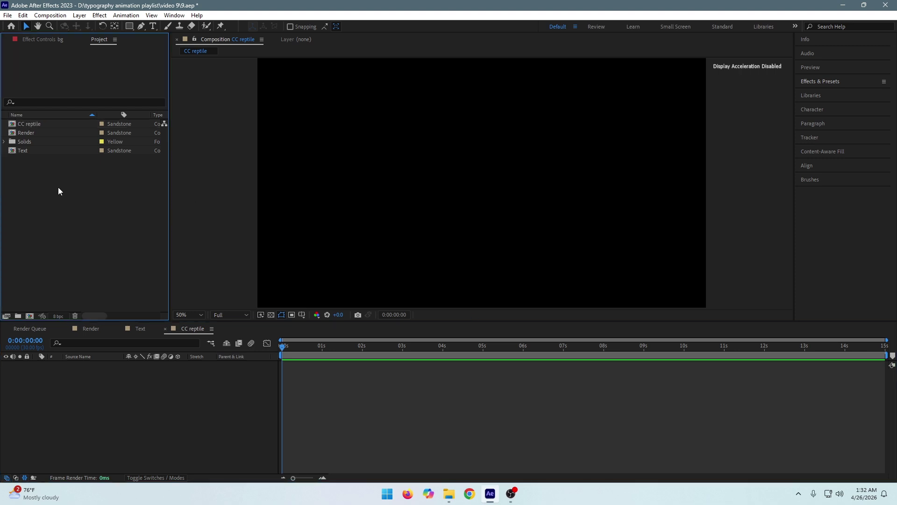
pyautogui.click(32, 152)
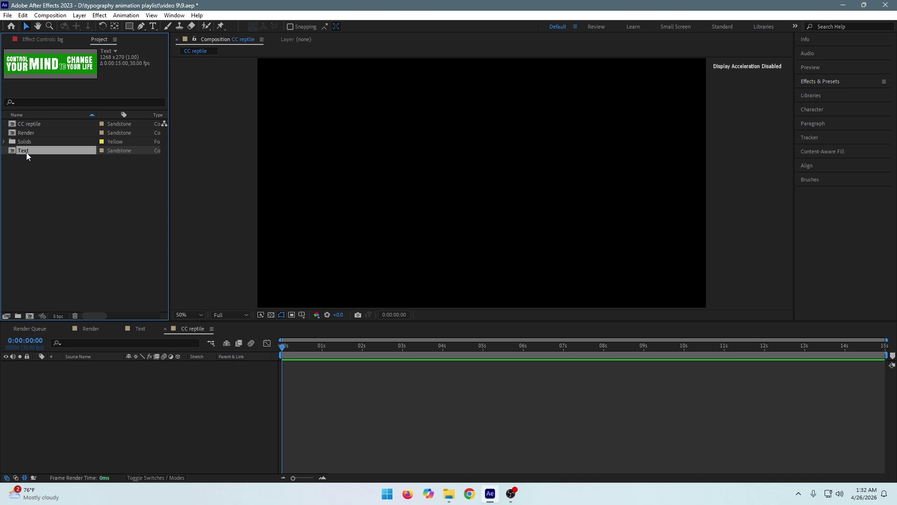
pyautogui.moveTo(26, 152); pyautogui.dragTo(151, 393)
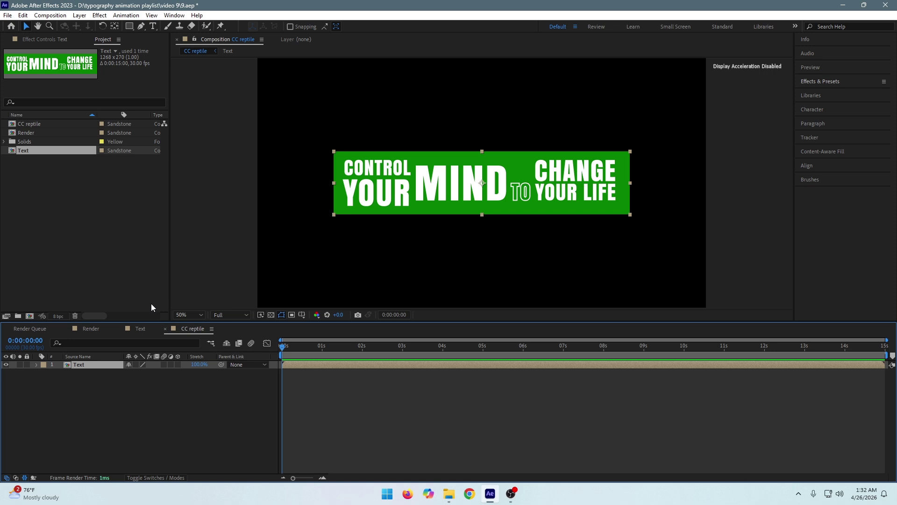
# Apply the CC RepeTile effect to the Text layer with Expand Right and Expand Left both set to 1000.
pyautogui.hotkey('ctrl', 'space')
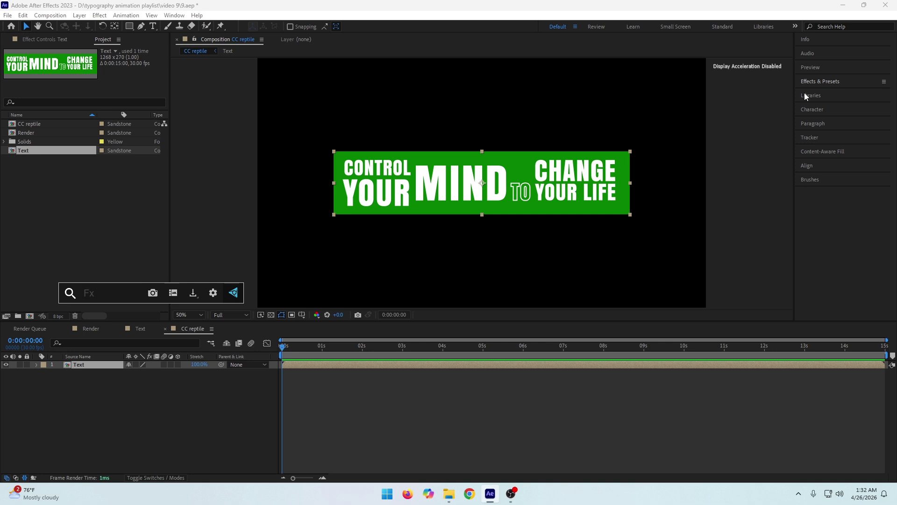
pyautogui.write('cc re')
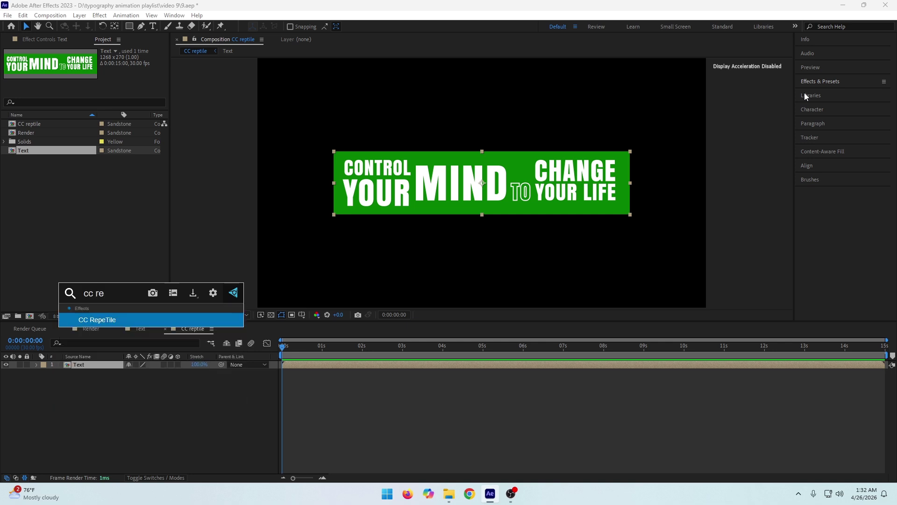
pyautogui.press('Return')
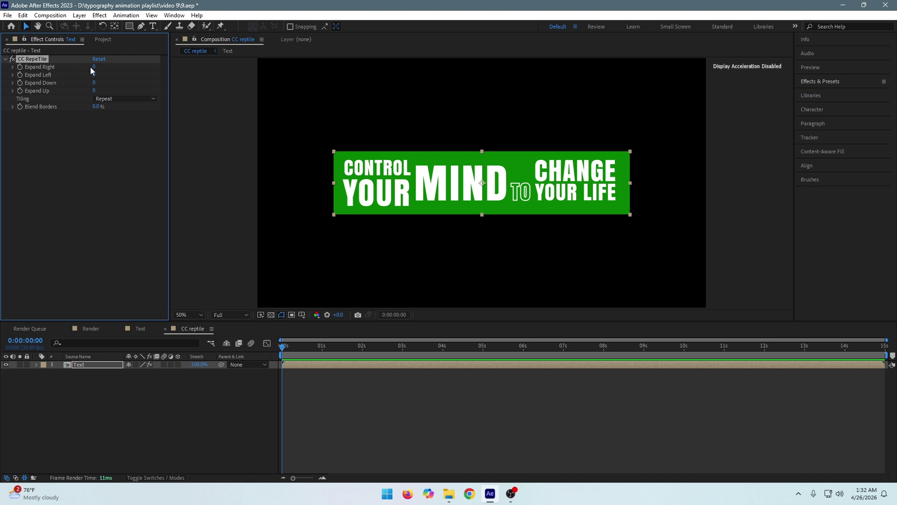
pyautogui.write('1000')
pyautogui.press('Return')
pyautogui.click(93, 75)
pyautogui.write('1000')
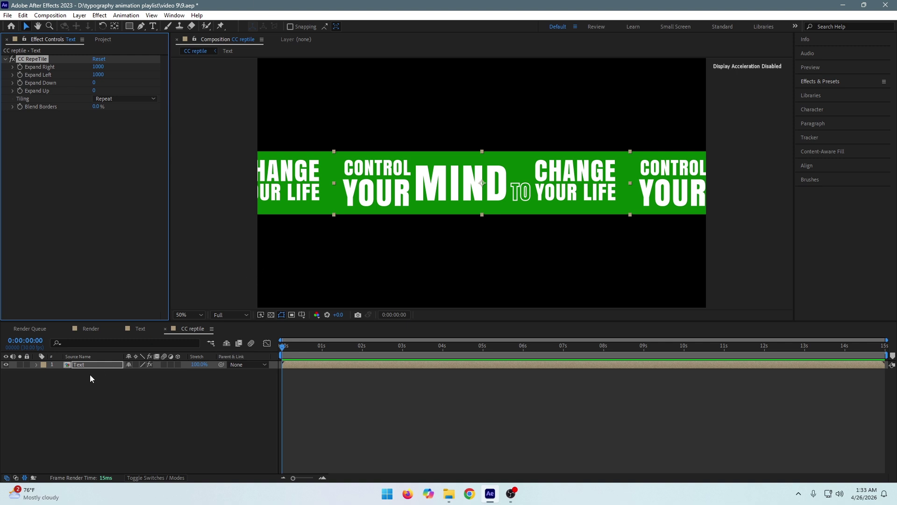
# Keyframe the Text layer's position from the first frame to X 1531 at 0:00:14:29, and scrub through the sliding motion.
pyautogui.click(89, 359)
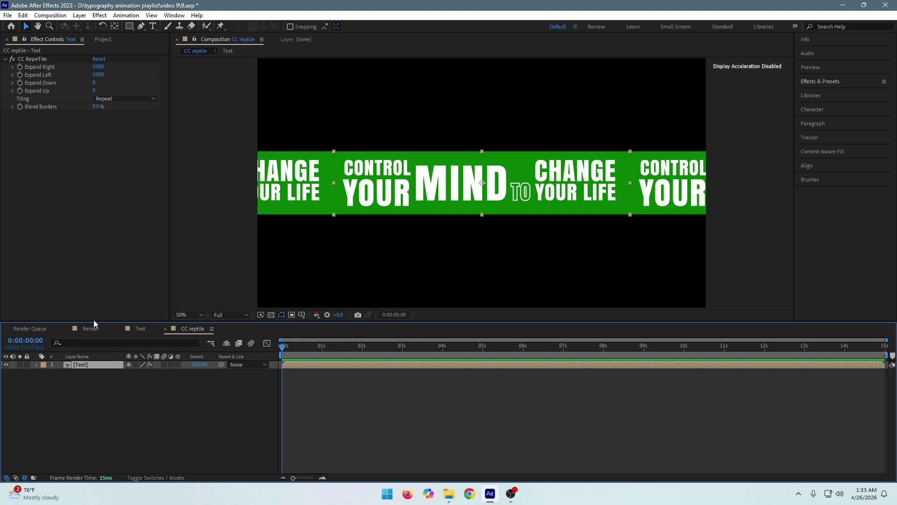
pyautogui.press('p')
pyautogui.click(60, 373)
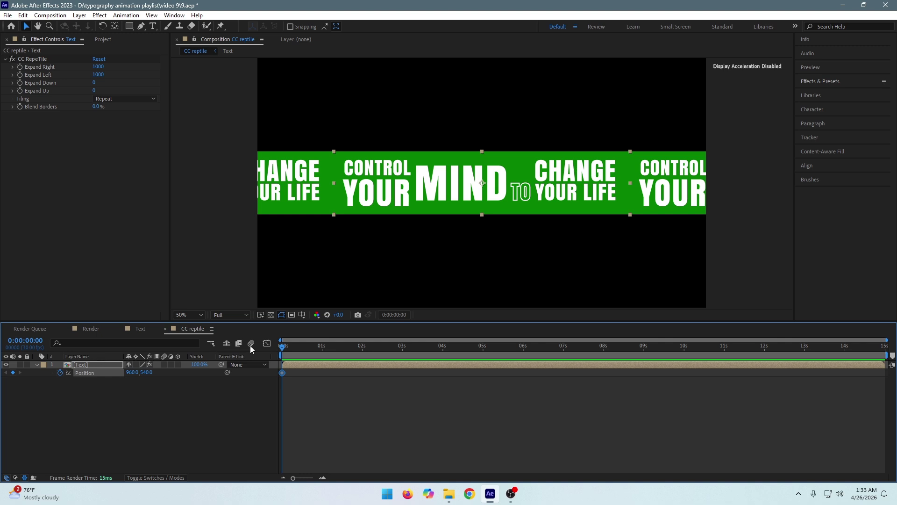
pyautogui.moveTo(305, 346); pyautogui.dragTo(684, 346)
pyautogui.moveTo(768, 349); pyautogui.dragTo(886, 347)
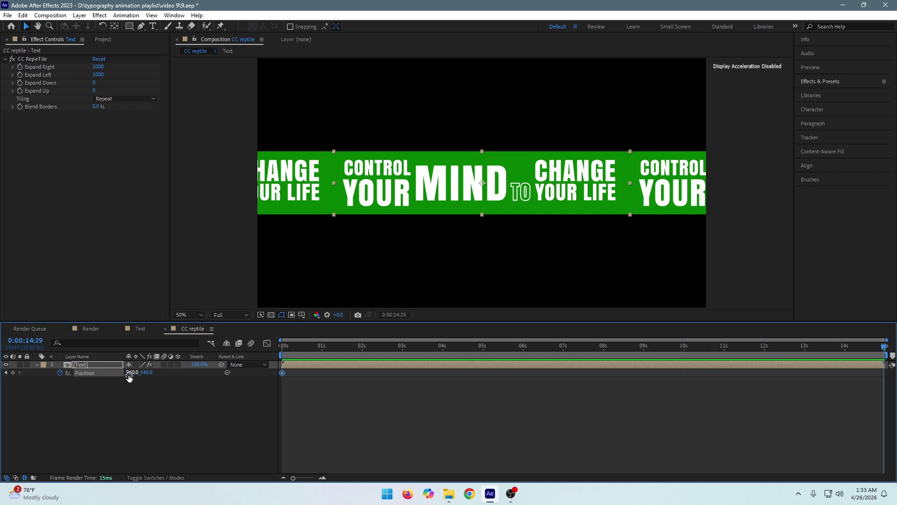
pyautogui.moveTo(133, 377); pyautogui.dragTo(398, 373)
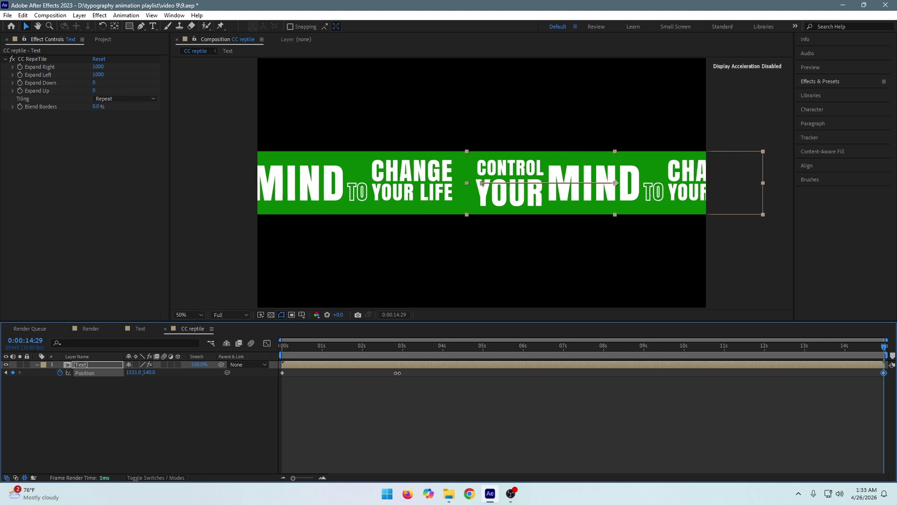
pyautogui.click(286, 346)
pyautogui.moveTo(303, 344); pyautogui.dragTo(532, 345)
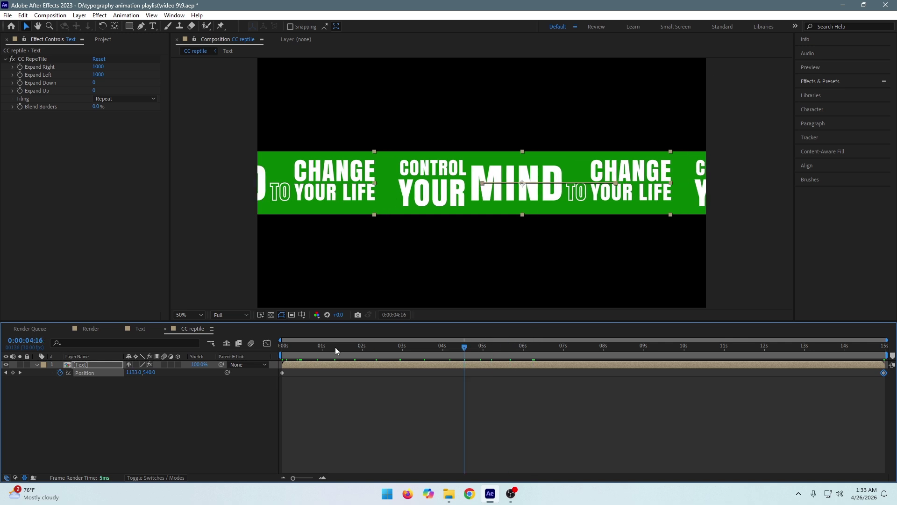
pyautogui.moveTo(349, 346); pyautogui.dragTo(224, 355)
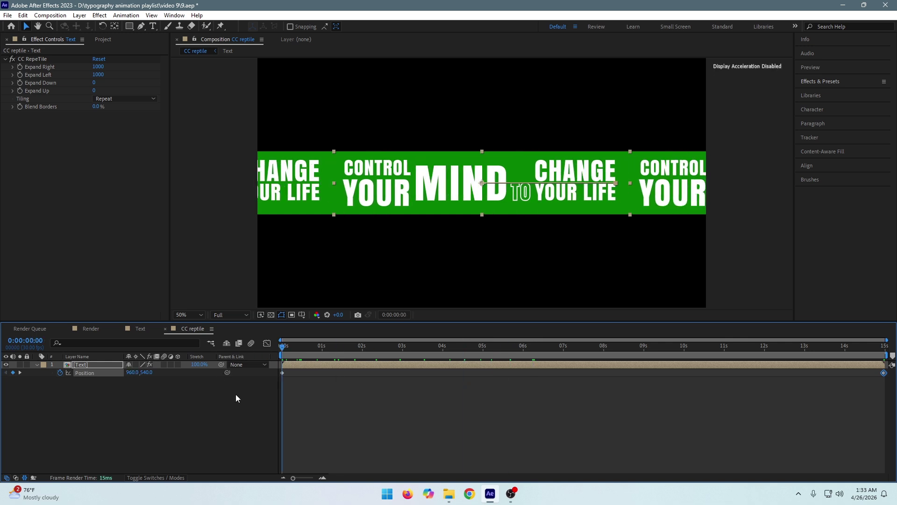
# Create a 1920 x 1080 px, 15-second composition named CC cylinder and add the CC reptile composition to it as a layer.
pyautogui.click(104, 40)
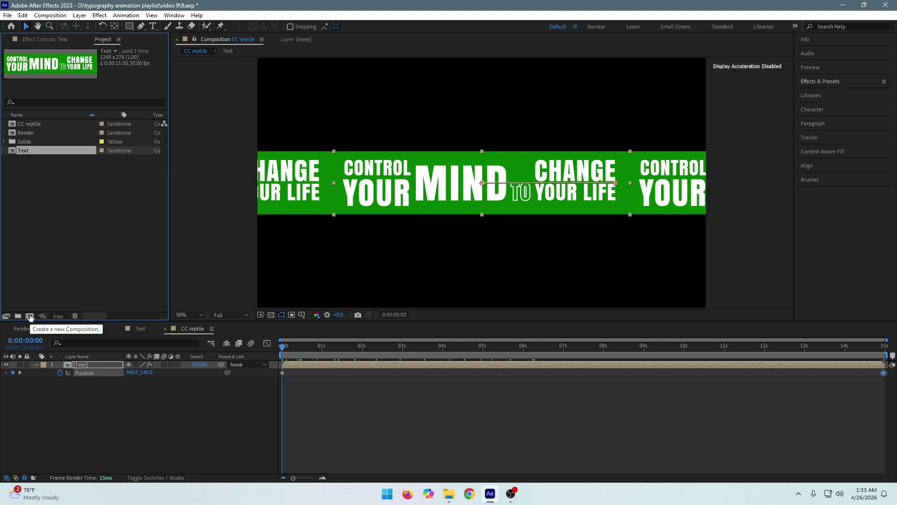
pyautogui.click(30, 315)
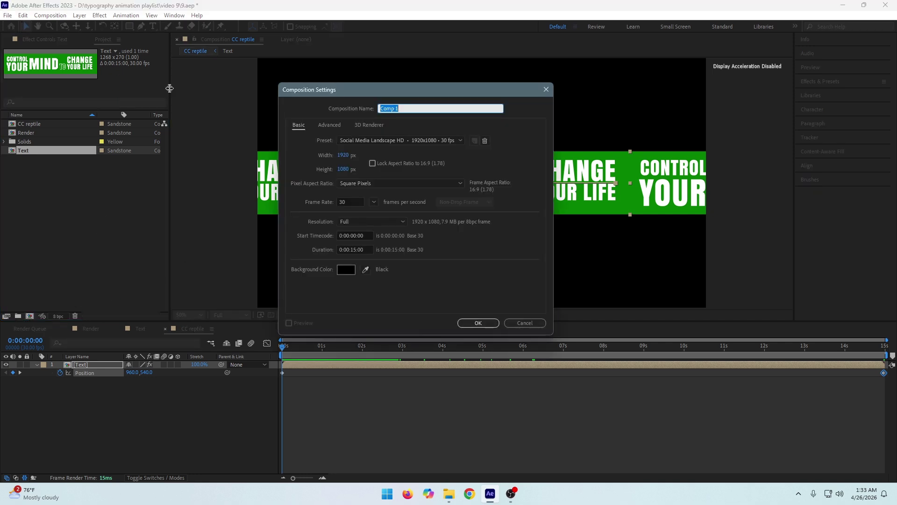
pyautogui.write('CC ')
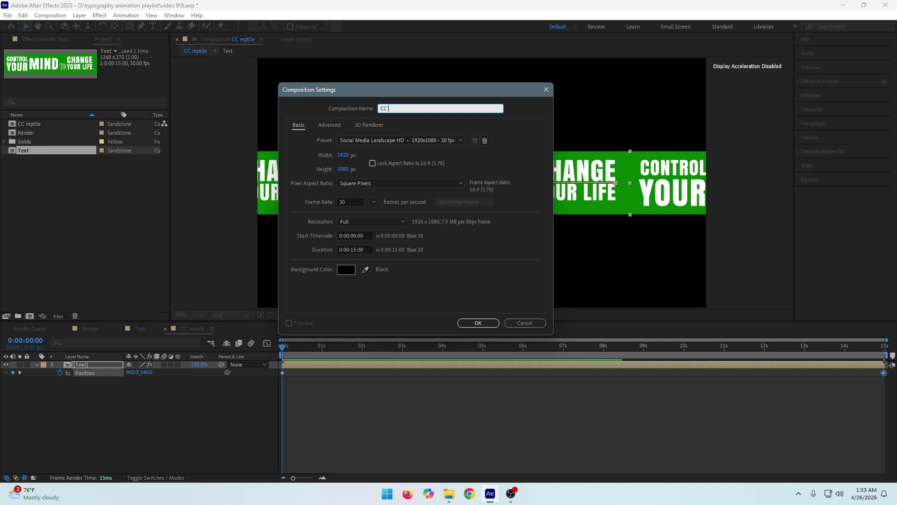
pyautogui.write('cylinder')
pyautogui.press('Return')
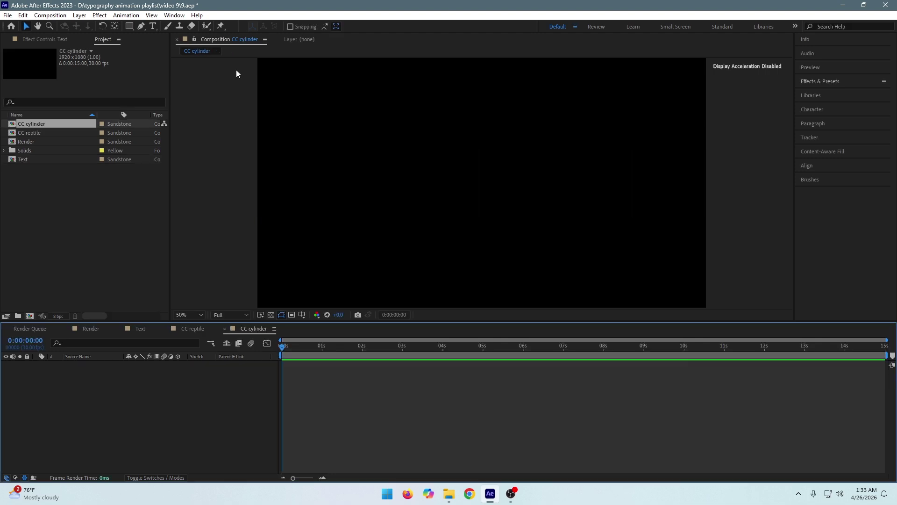
pyautogui.click(43, 133)
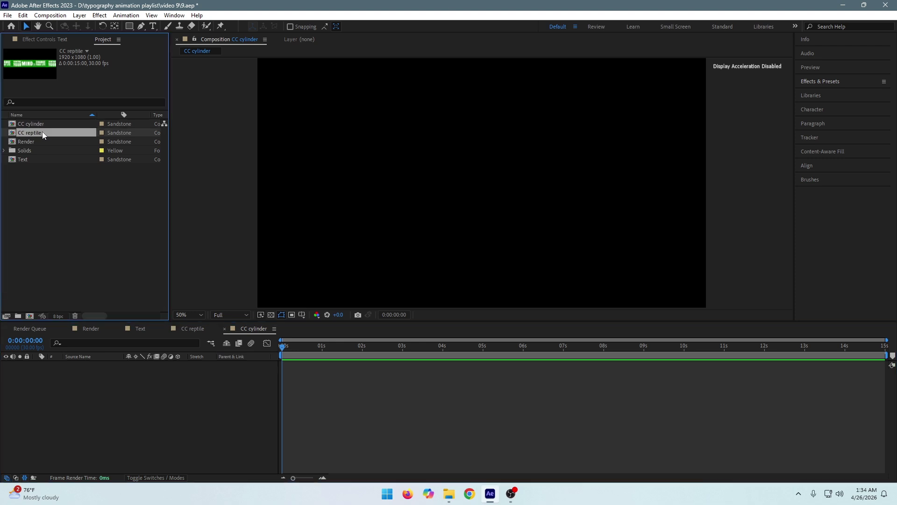
pyautogui.moveTo(42, 131); pyautogui.dragTo(143, 380)
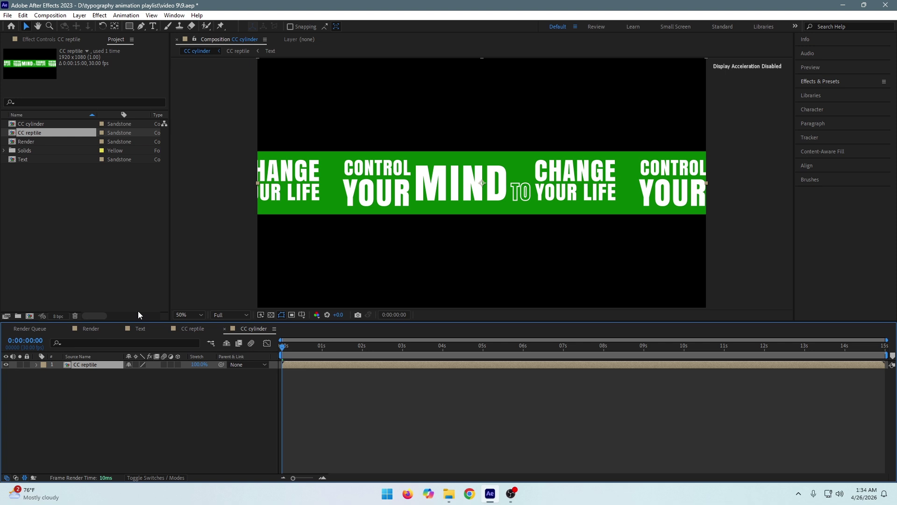
# Apply the CC Cylinder effect to the CC reptile layer and set its radius to 160%.
pyautogui.hotkey('ctrl', 'space')
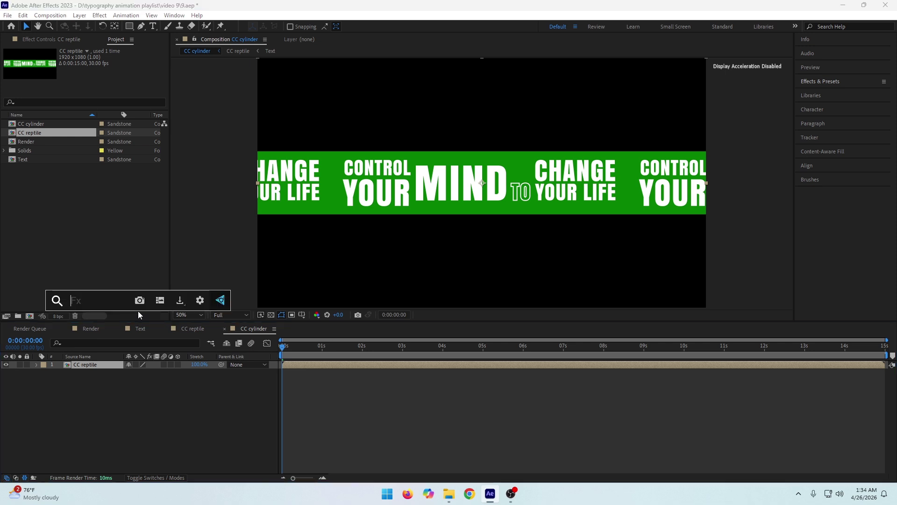
pyautogui.write('cc cy')
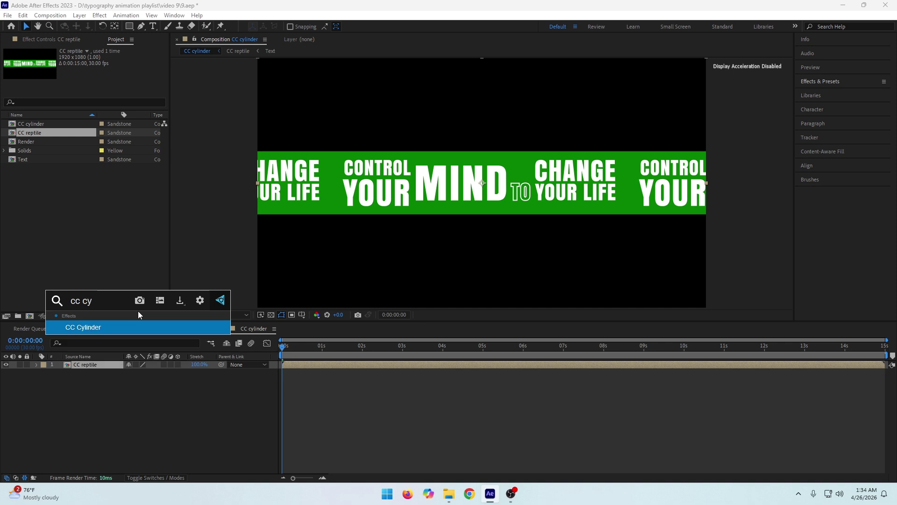
pyautogui.press('Return')
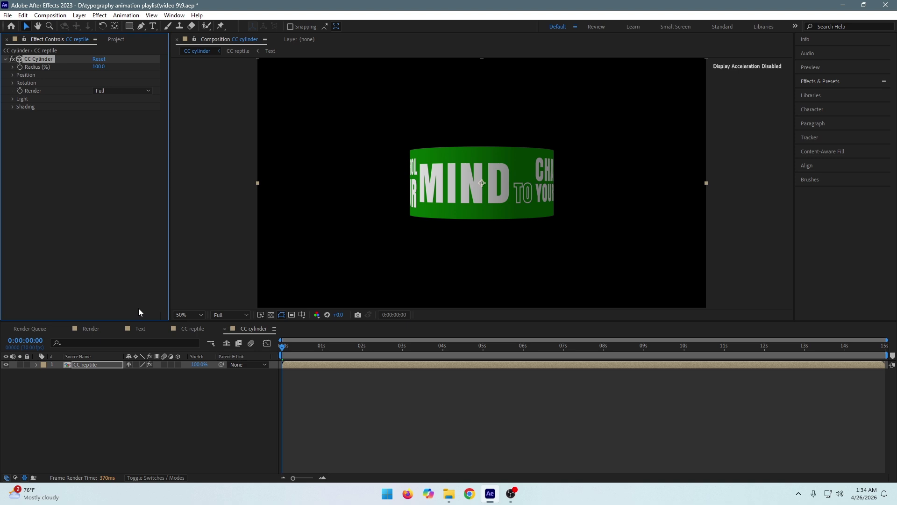
pyautogui.moveTo(96, 67); pyautogui.dragTo(119, 66)
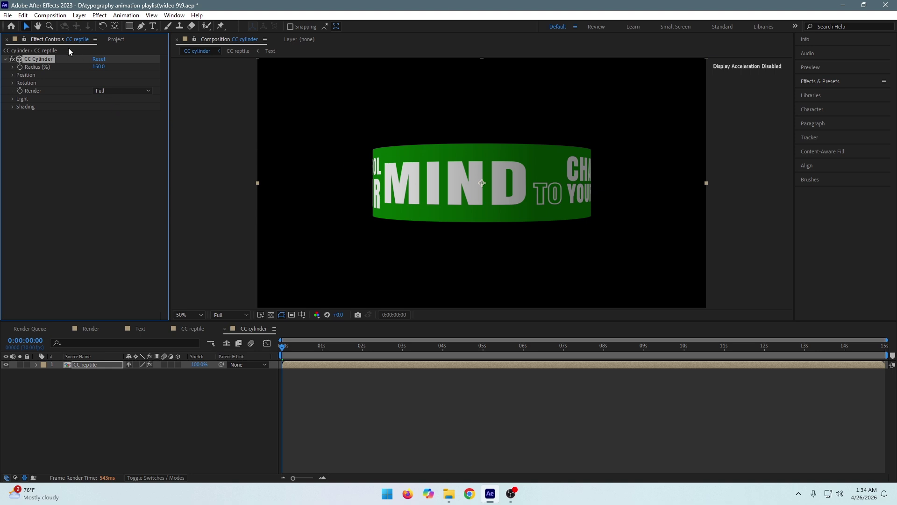
pyautogui.click(100, 67)
pyautogui.write('160')
pyautogui.press('Return')
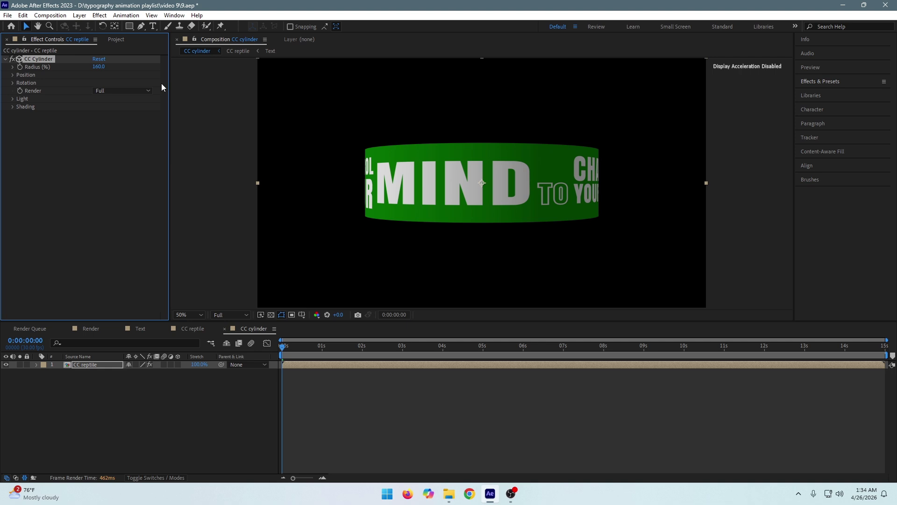
# Set the CC Cylinder effect's Rotation Y to 16° on the CC reptile layer.
pyautogui.click(12, 76)
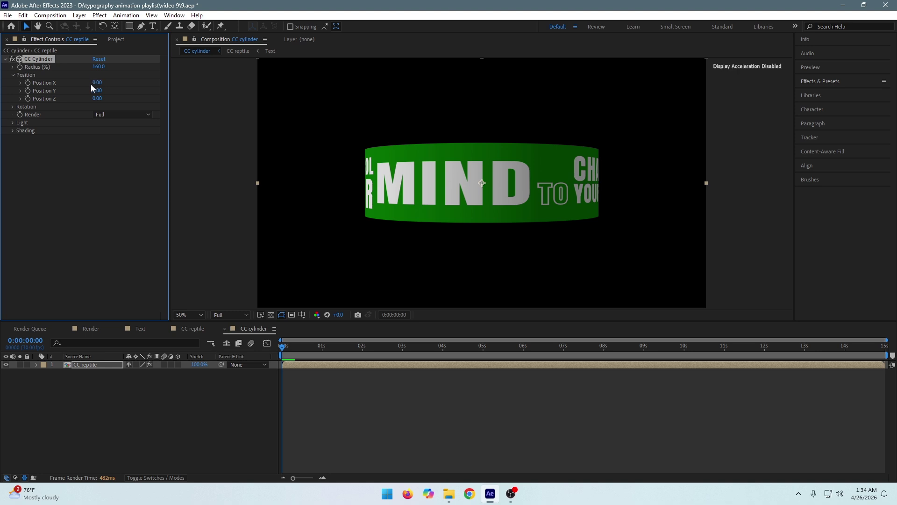
pyautogui.click(12, 107)
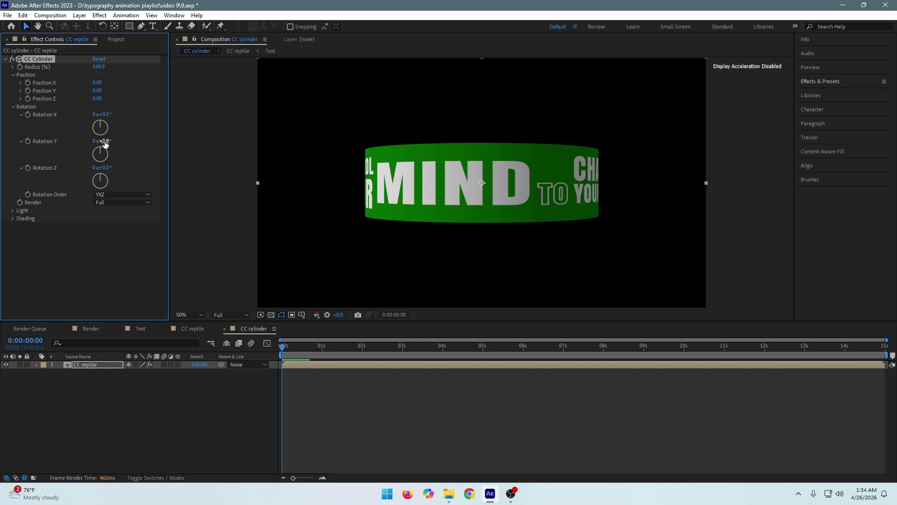
pyautogui.moveTo(105, 144); pyautogui.dragTo(111, 141)
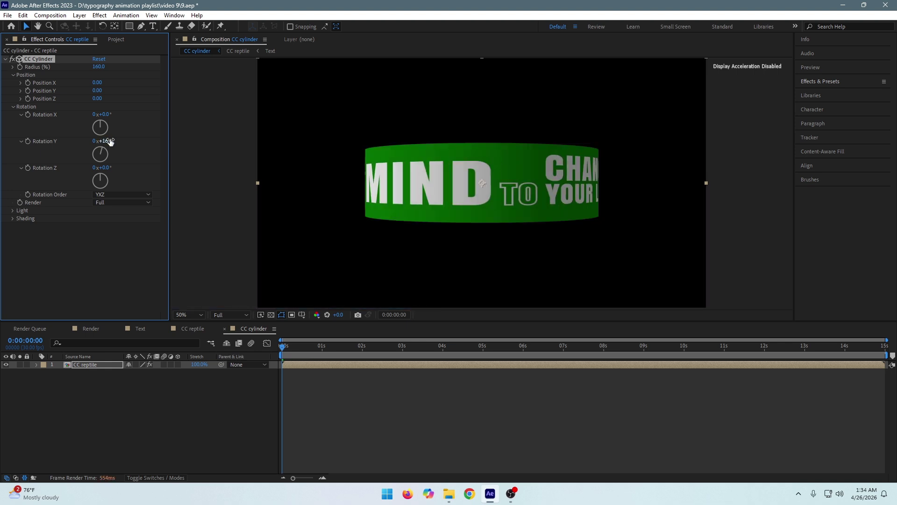
# Set the cylinder's Light Height to 65 and its Light Direction to 72°.
pyautogui.click(12, 211)
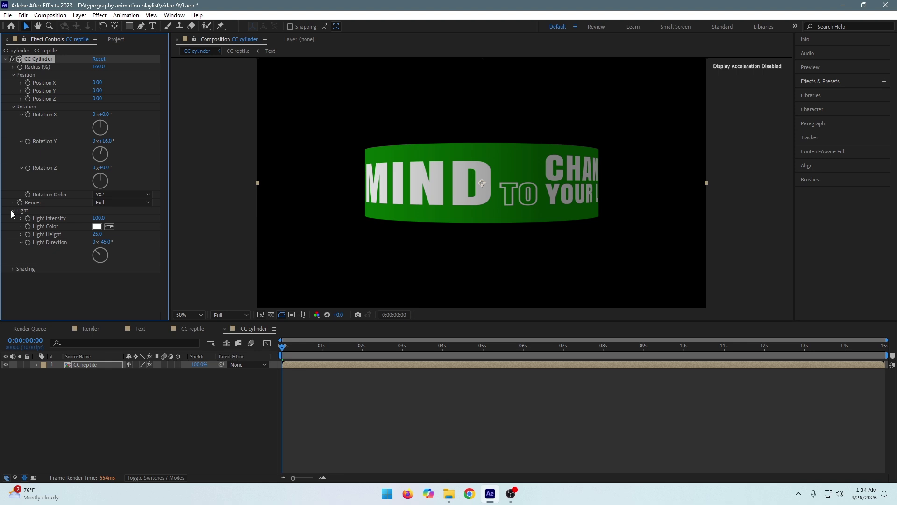
pyautogui.moveTo(97, 236); pyautogui.dragTo(111, 232)
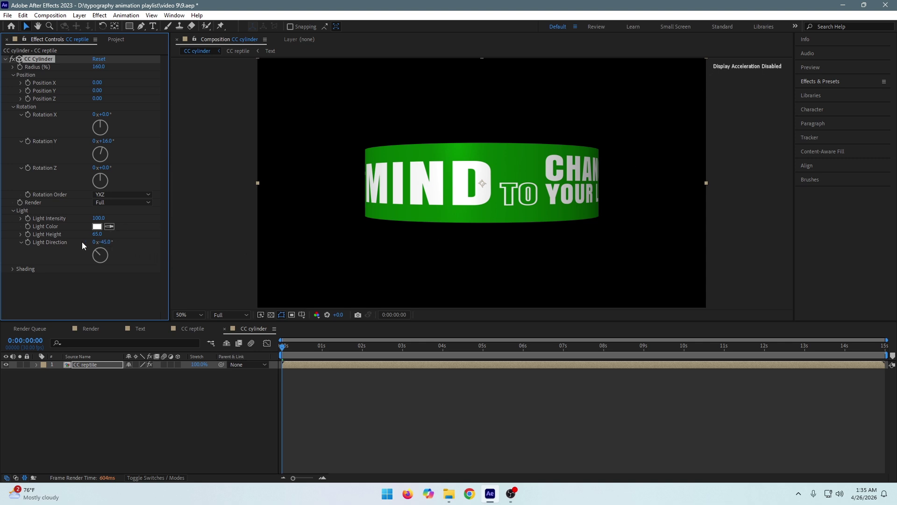
pyautogui.moveTo(104, 241); pyautogui.dragTo(144, 245)
pyautogui.moveTo(144, 245); pyautogui.dragTo(145, 248)
pyautogui.click(105, 242)
pyautogui.write('72')
pyautogui.press('Return')
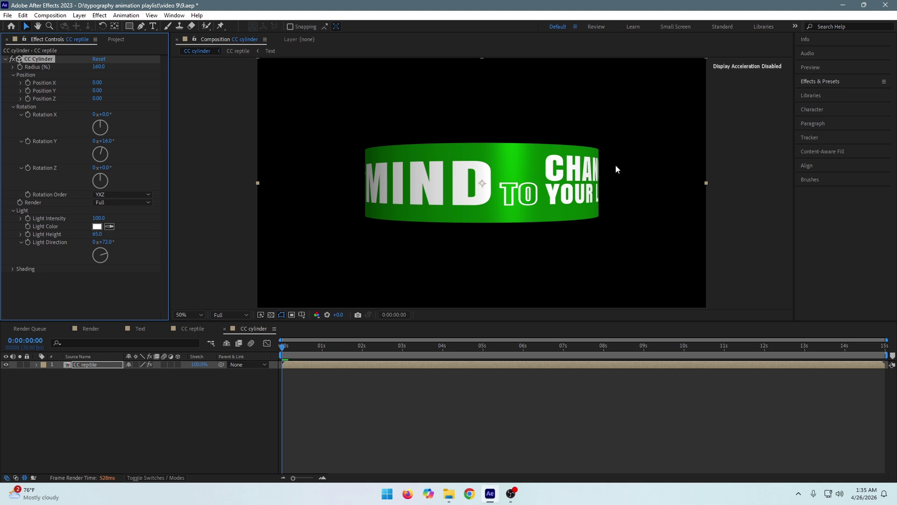
# Set the cylinder's shading to Ambient 70 and Diffuse 65.
pyautogui.click(12, 269)
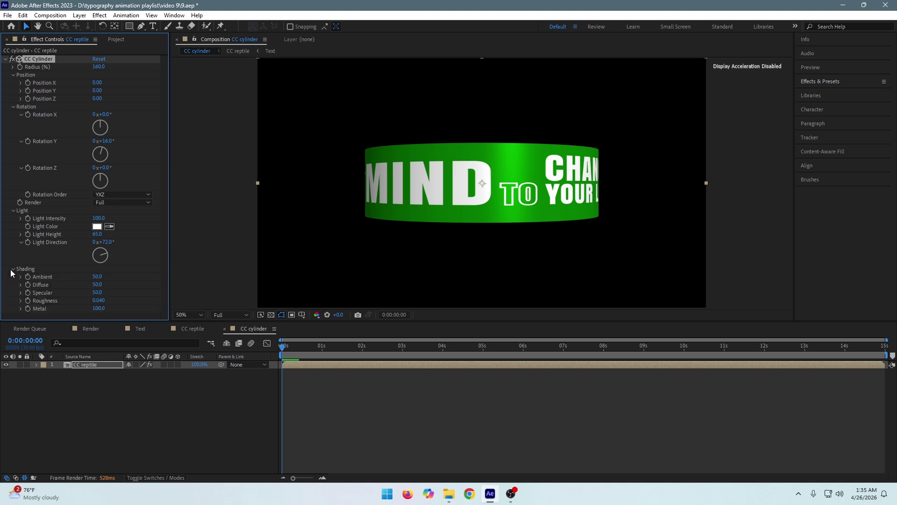
pyautogui.click(97, 276)
pyautogui.write('72')
pyautogui.press('Return')
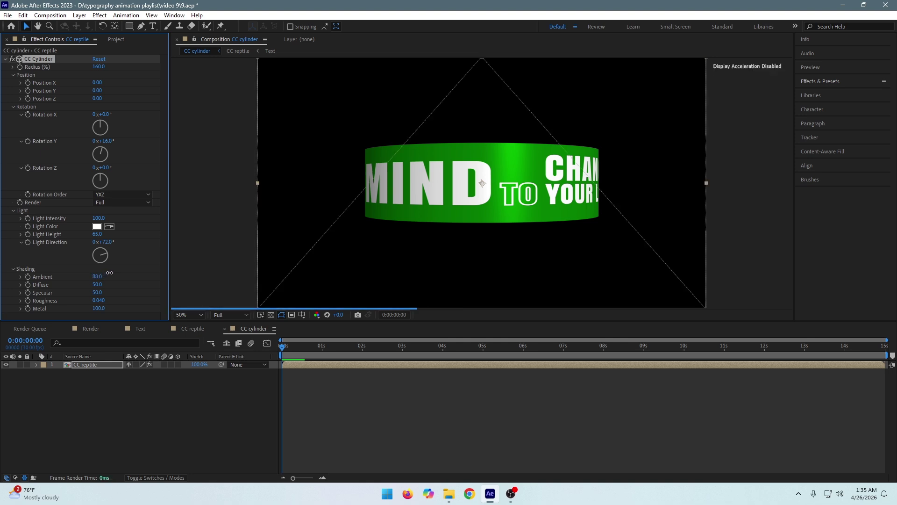
pyautogui.moveTo(97, 276)
pyautogui.mouseDown()
pyautogui.moveTo(109, 271)
pyautogui.moveTo(101, 273)
pyautogui.mouseUp()
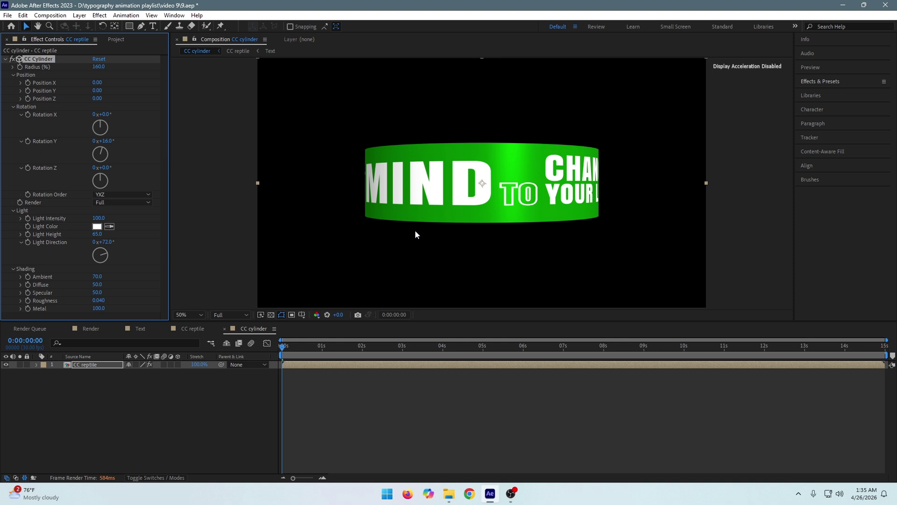
pyautogui.moveTo(97, 284); pyautogui.dragTo(107, 285)
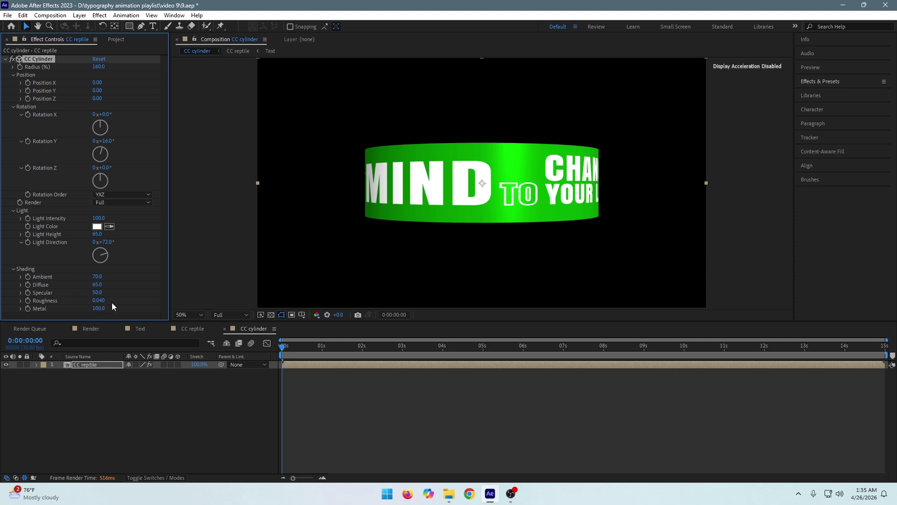
# Set the cylinder's Metal shading to 50 and its Light Height to 44.
pyautogui.moveTo(97, 308); pyautogui.dragTo(66, 310)
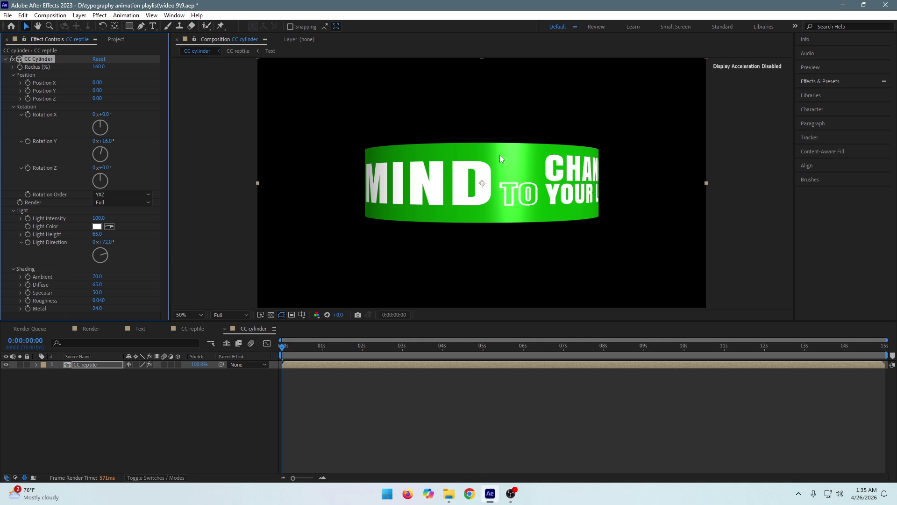
pyautogui.moveTo(97, 312); pyautogui.dragTo(85, 313)
pyautogui.click(96, 309)
pyautogui.write('50')
pyautogui.press('Return')
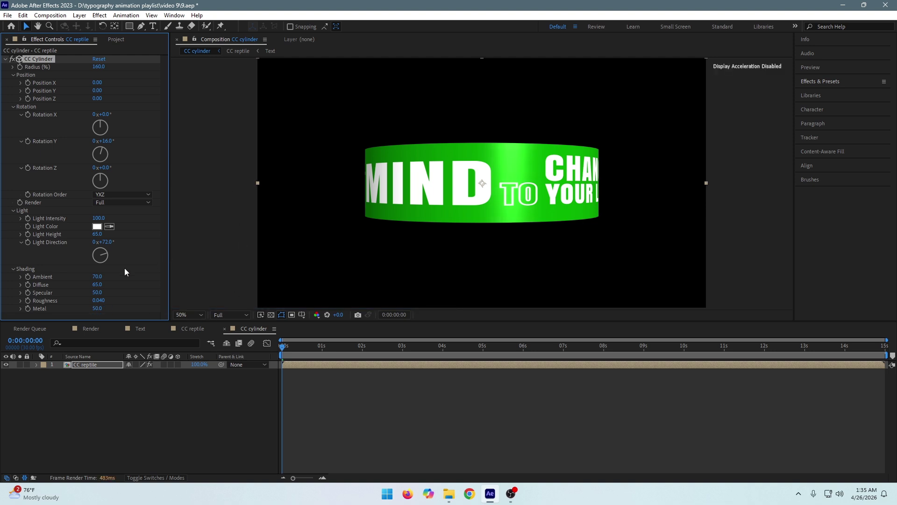
pyautogui.moveTo(101, 235); pyautogui.dragTo(90, 238)
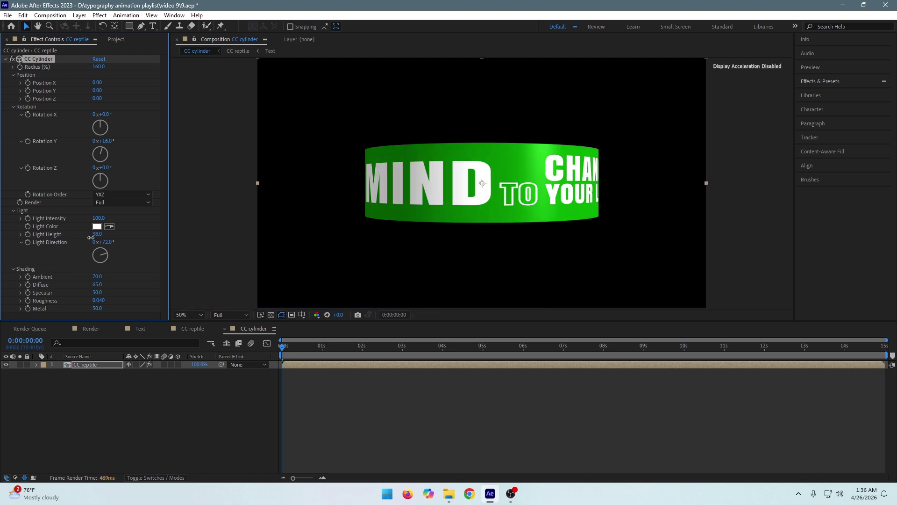
pyautogui.moveTo(91, 238); pyautogui.dragTo(94, 239)
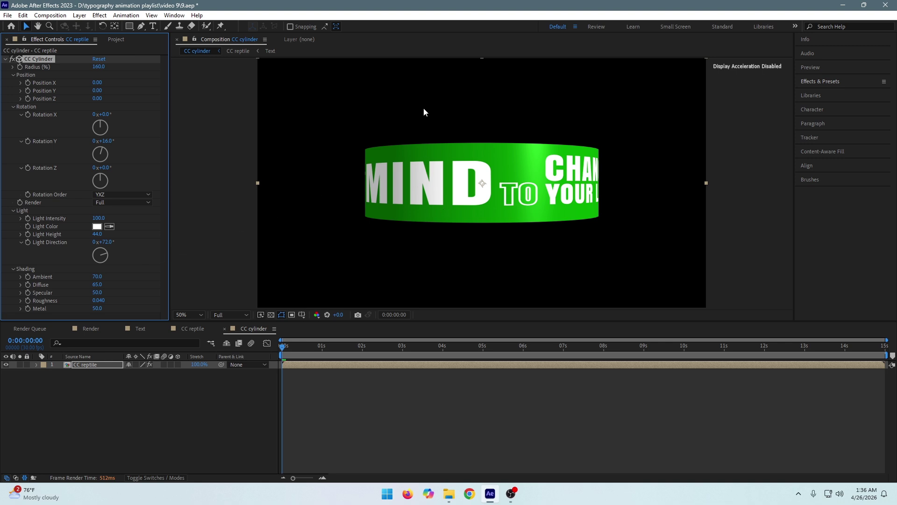
# Import the pattern image 386291308_db1084e5-e807-44aa-a085-4d79cec7efda.jpg from the video 9 folder into the project.
pyautogui.click(139, 329)
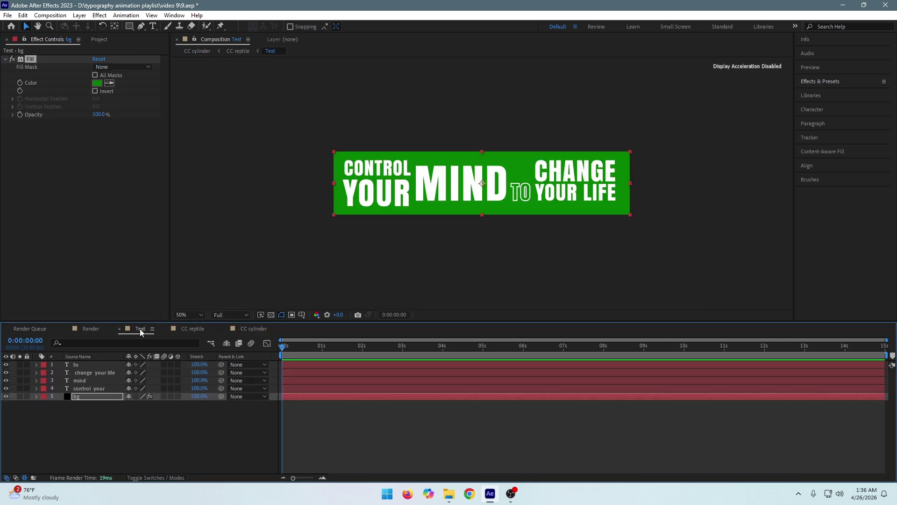
pyautogui.click(86, 437)
pyautogui.click(100, 40)
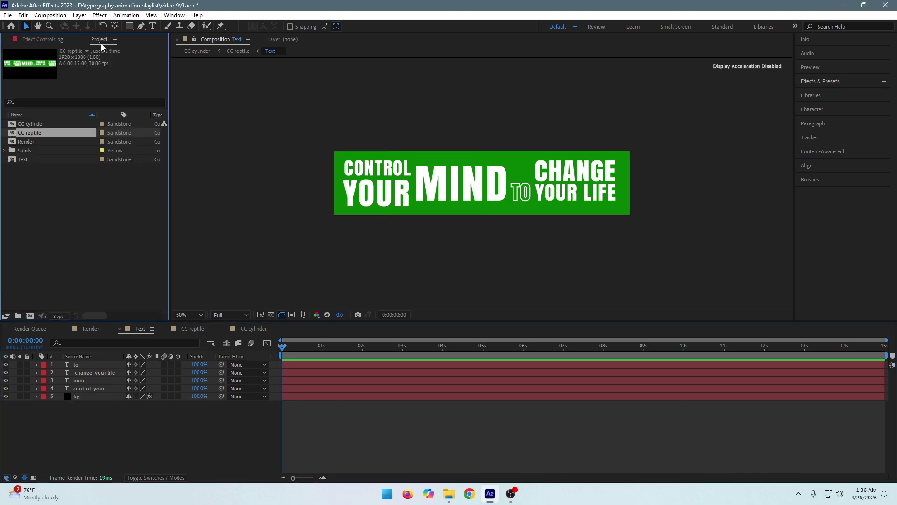
pyautogui.click(59, 201)
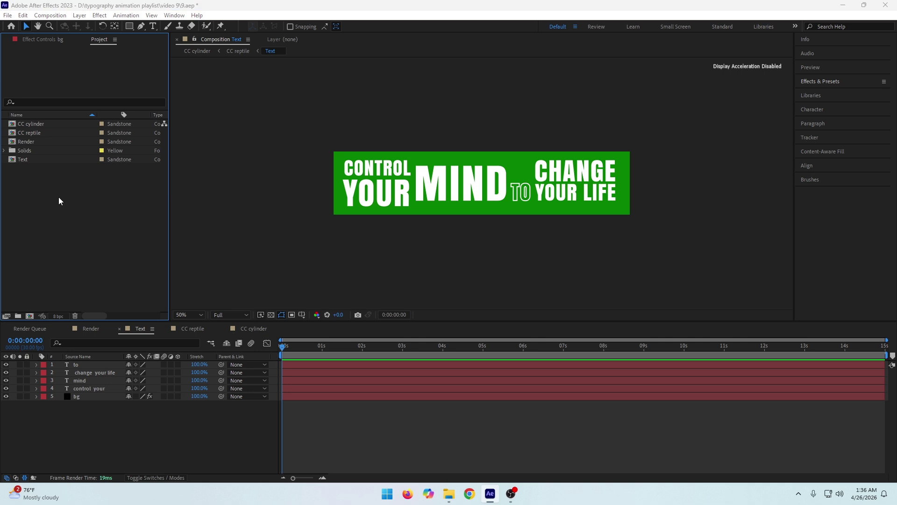
pyautogui.doubleClick(59, 201)
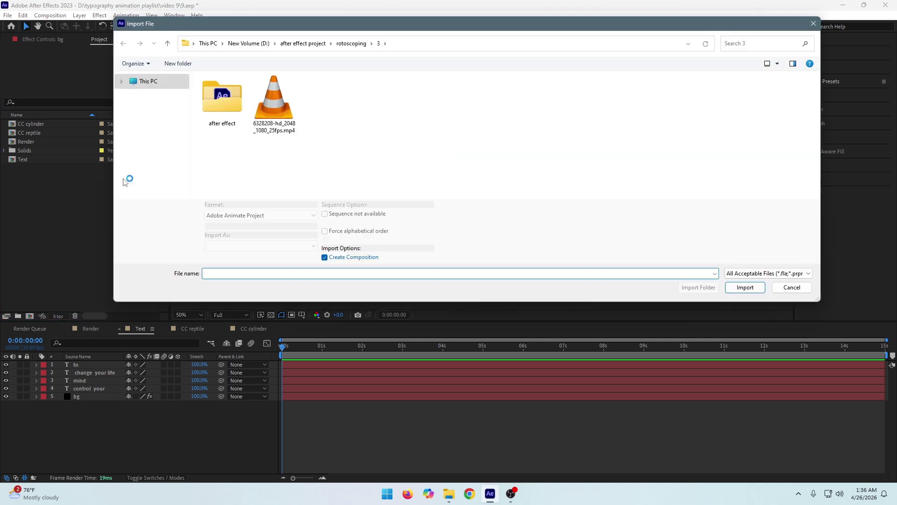
pyautogui.click(251, 120)
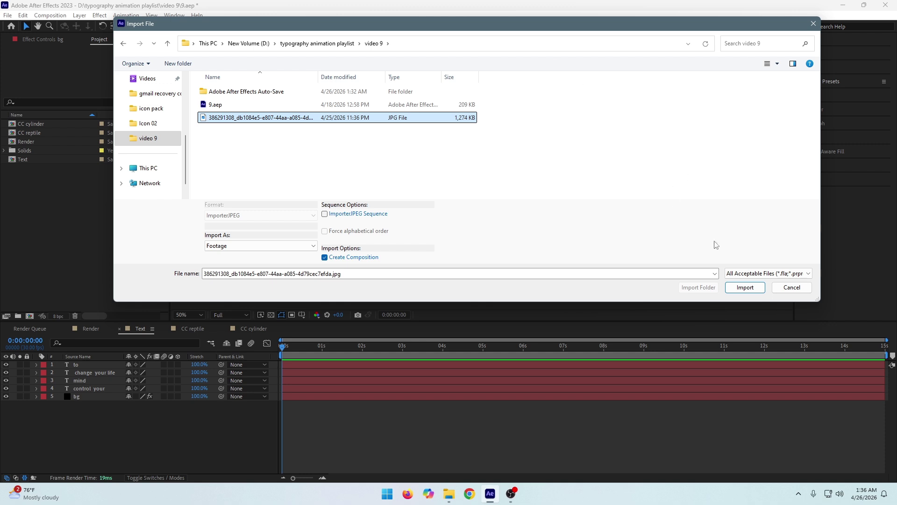
pyautogui.click(745, 287)
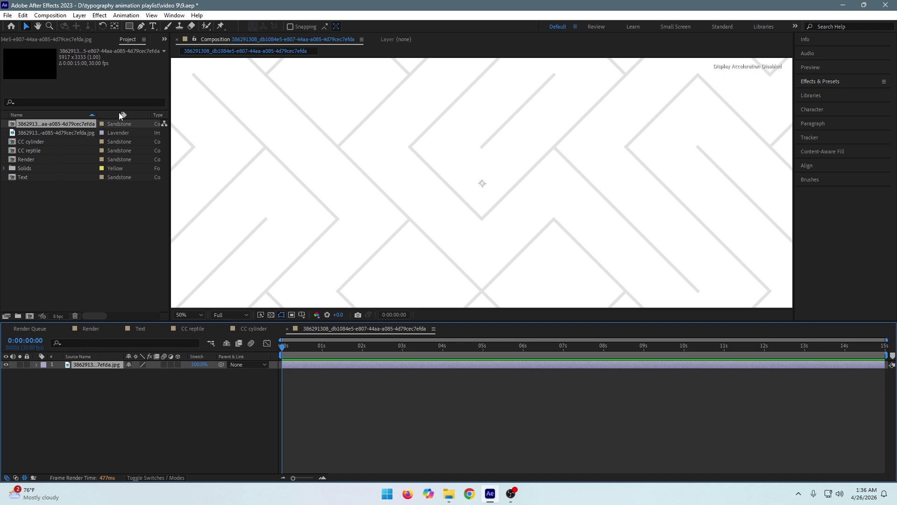
# Delete the composition created from the imported pattern image, keeping the JPG file in the project.
pyautogui.click(63, 124)
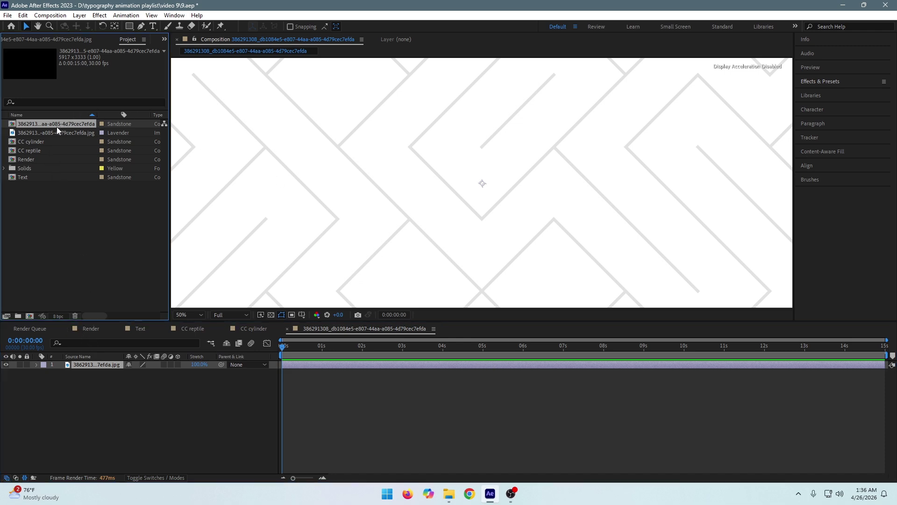
pyautogui.press('Delete')
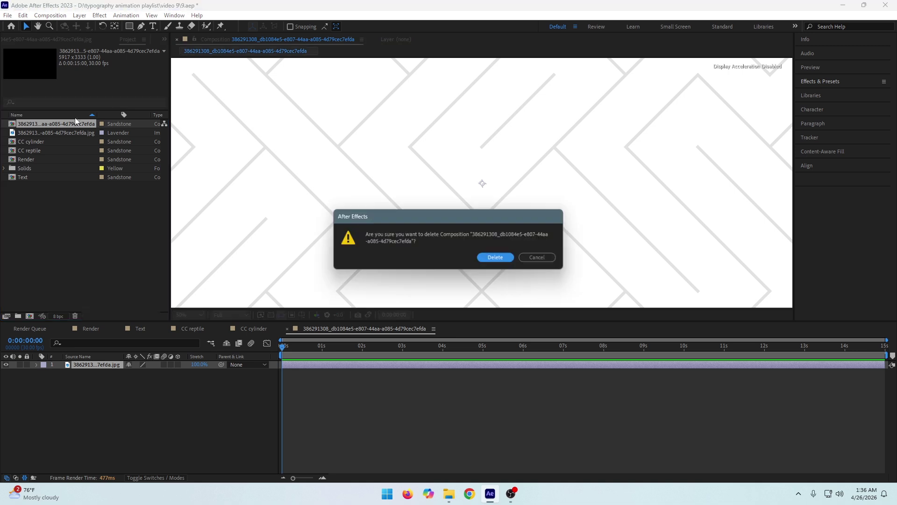
pyautogui.click(495, 258)
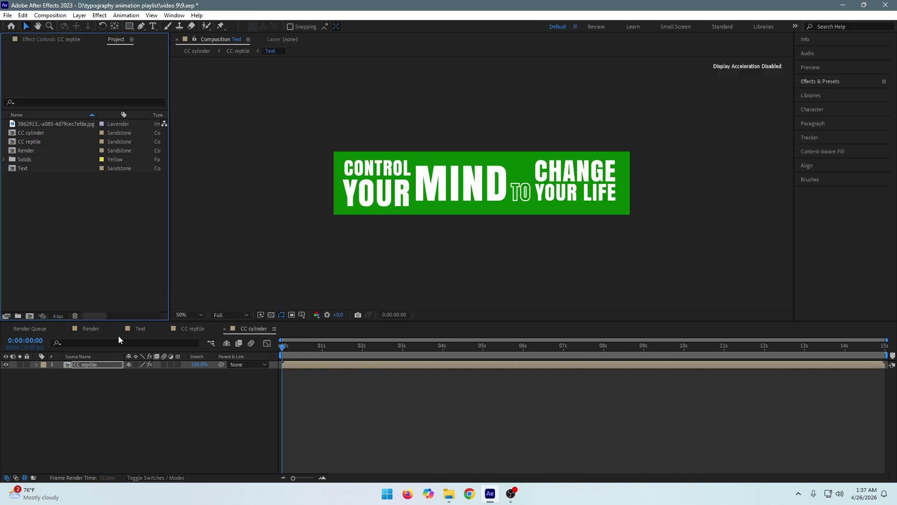
# Add the pattern image to the Text composition directly above the bg layer and scale it to 30%.
pyautogui.click(141, 330)
pyautogui.moveTo(31, 124); pyautogui.dragTo(90, 391)
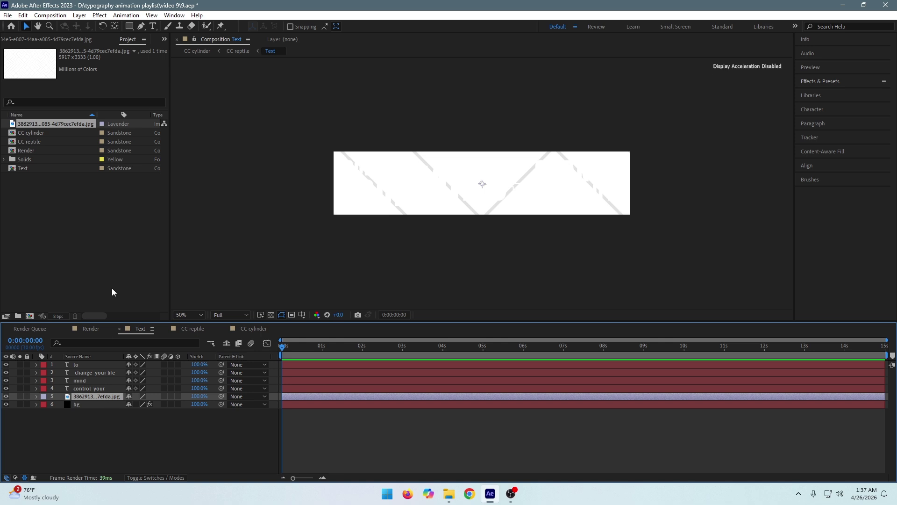
pyautogui.press('s')
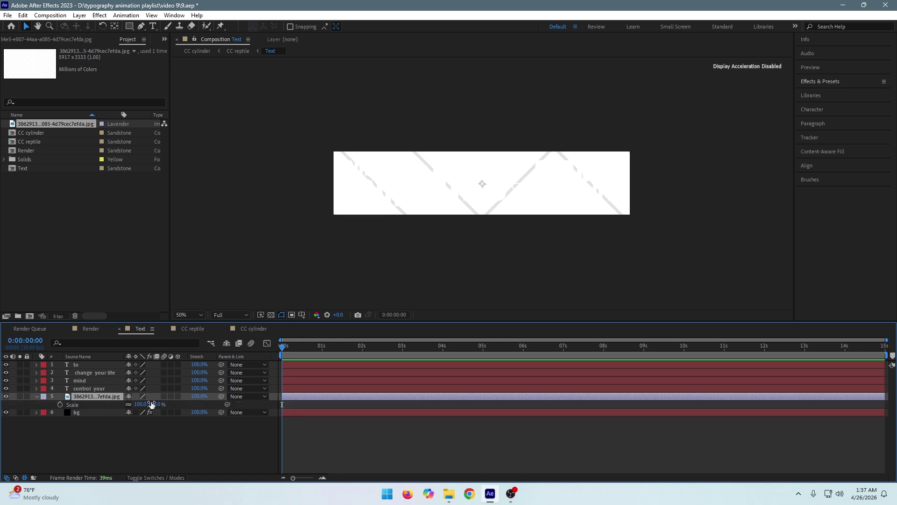
pyautogui.moveTo(143, 405); pyautogui.dragTo(112, 405)
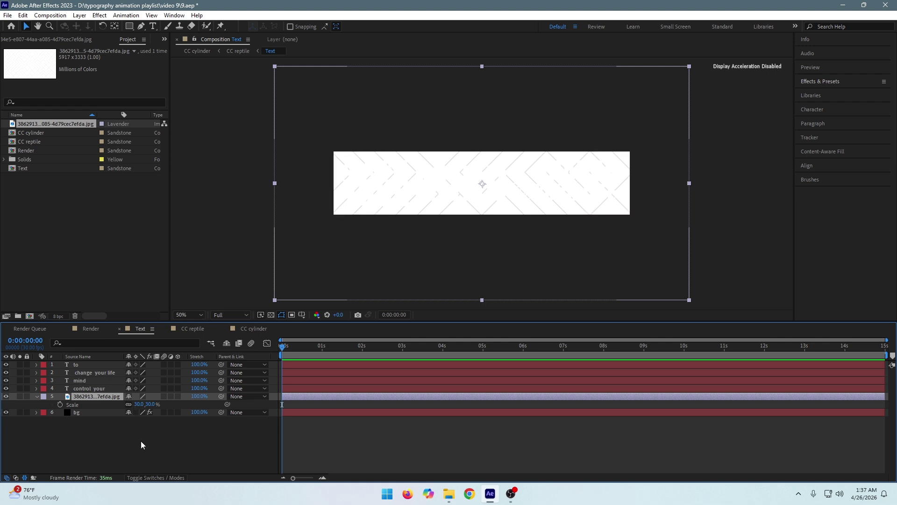
# Set the pattern image layer's blending mode to Overlay.
pyautogui.click(159, 477)
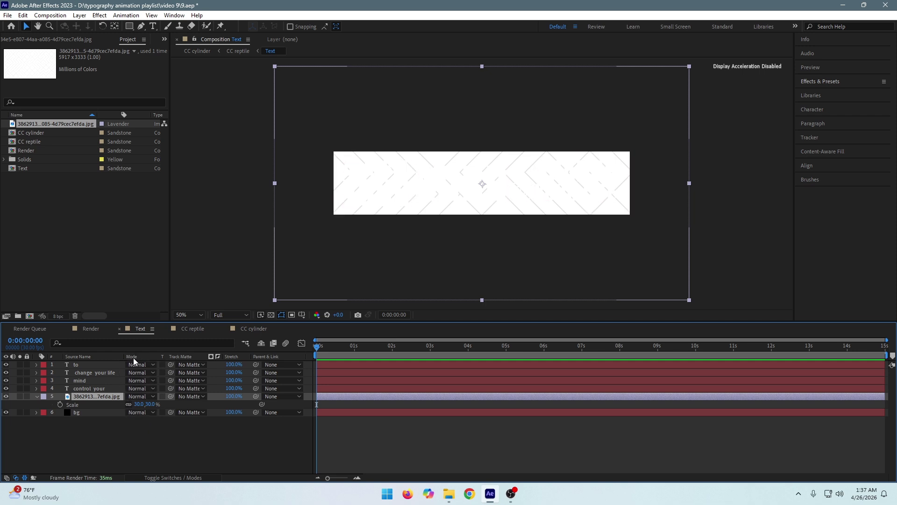
pyautogui.click(147, 396)
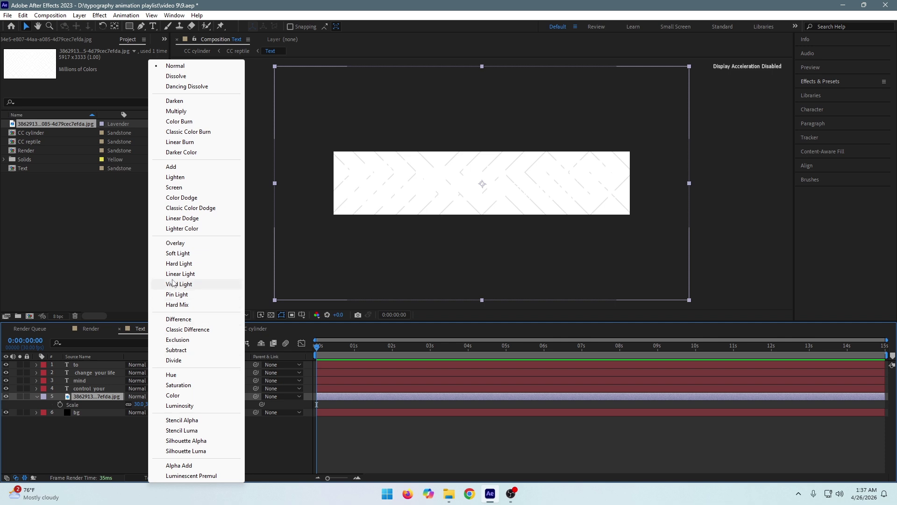
pyautogui.click(180, 243)
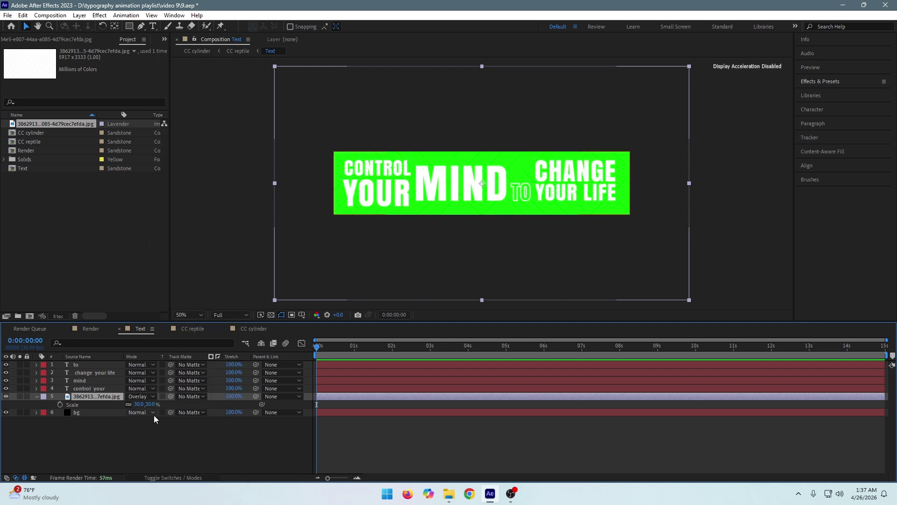
pyautogui.click(132, 397)
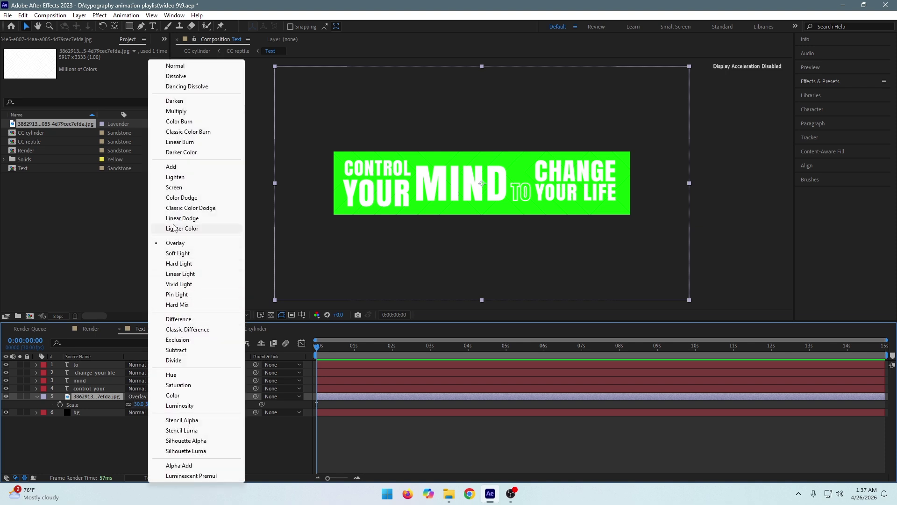
pyautogui.click(77, 424)
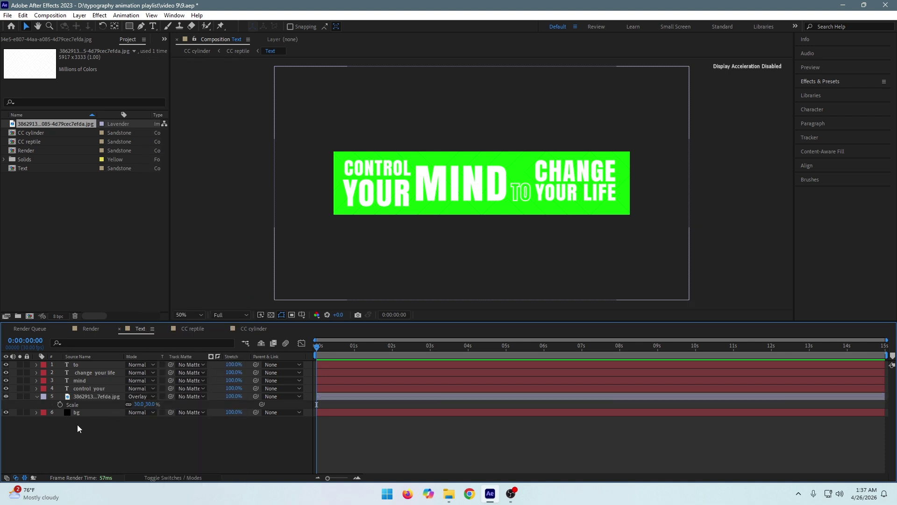
# Set the pattern image layer's opacity to 55% and view the result in the CC cylinder composition.
pyautogui.click(86, 395)
pyautogui.press('t')
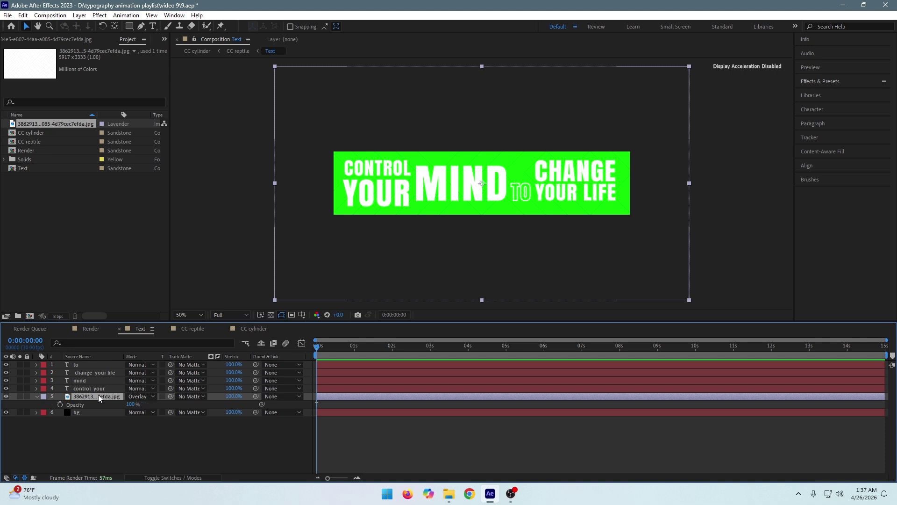
pyautogui.moveTo(132, 405); pyautogui.dragTo(116, 411)
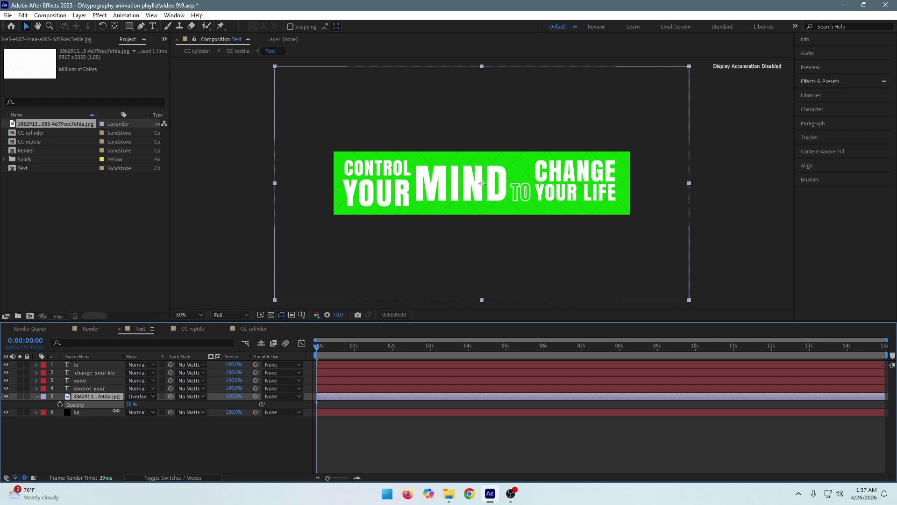
pyautogui.click(140, 440)
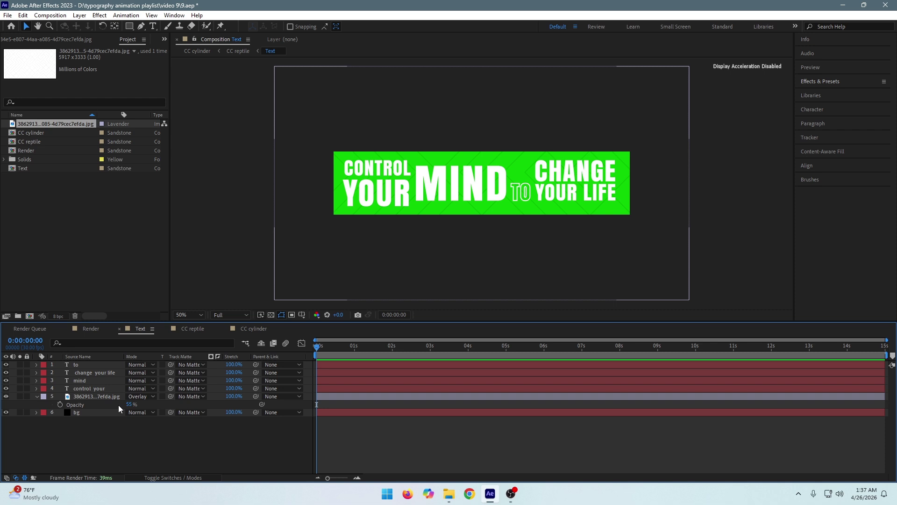
pyautogui.click(253, 329)
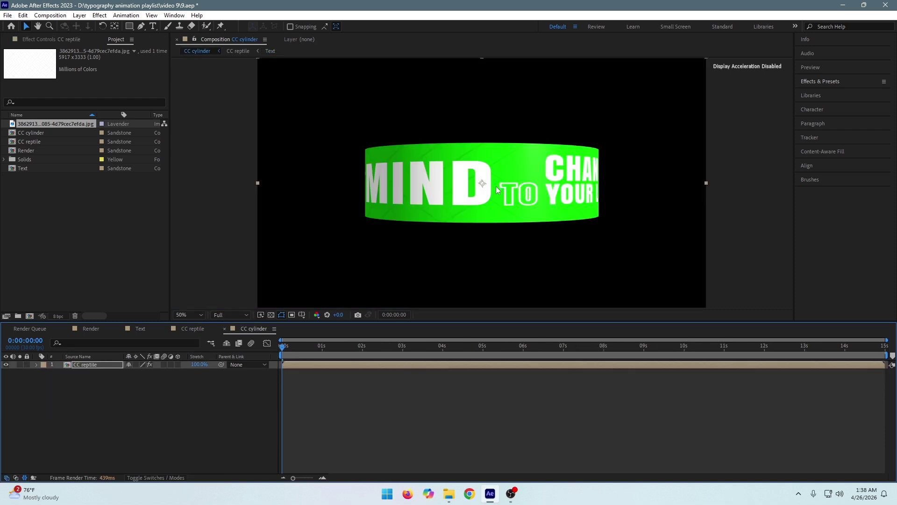
# Set the CC Cylinder effect's Ambient to 49, Metal to 34 and Light Height to 42, and fit the composition in the viewer.
pyautogui.moveTo(293, 348); pyautogui.dragTo(272, 355)
pyautogui.click(52, 39)
pyautogui.moveTo(97, 276); pyautogui.dragTo(97, 276)
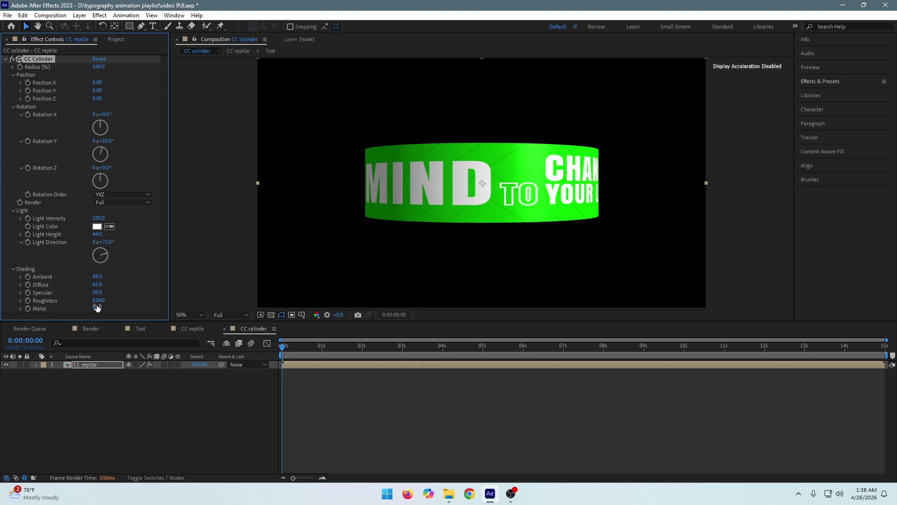
pyautogui.moveTo(95, 308); pyautogui.dragTo(91, 308)
pyautogui.moveTo(101, 235); pyautogui.dragTo(100, 236)
pyautogui.click(192, 313)
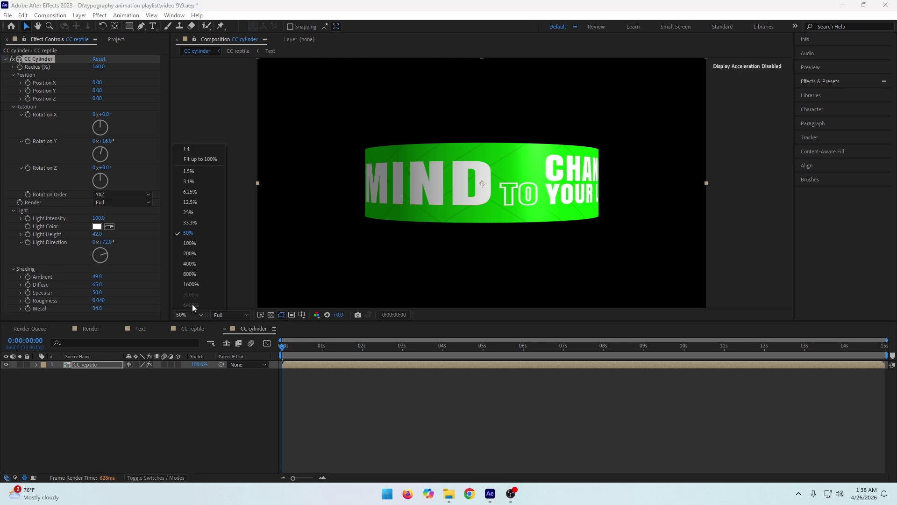
pyautogui.click(196, 149)
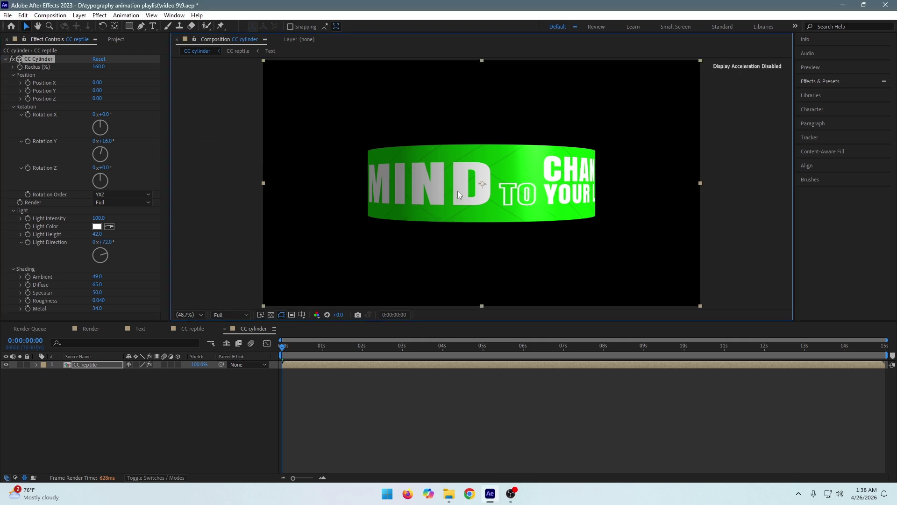
# Set the CC Cylinder's Radius to 179% and its position to X 20, Y -20, Z 1600.
pyautogui.moveTo(98, 66)
pyautogui.mouseDown()
pyautogui.moveTo(117, 66)
pyautogui.moveTo(108, 66)
pyautogui.mouseUp()
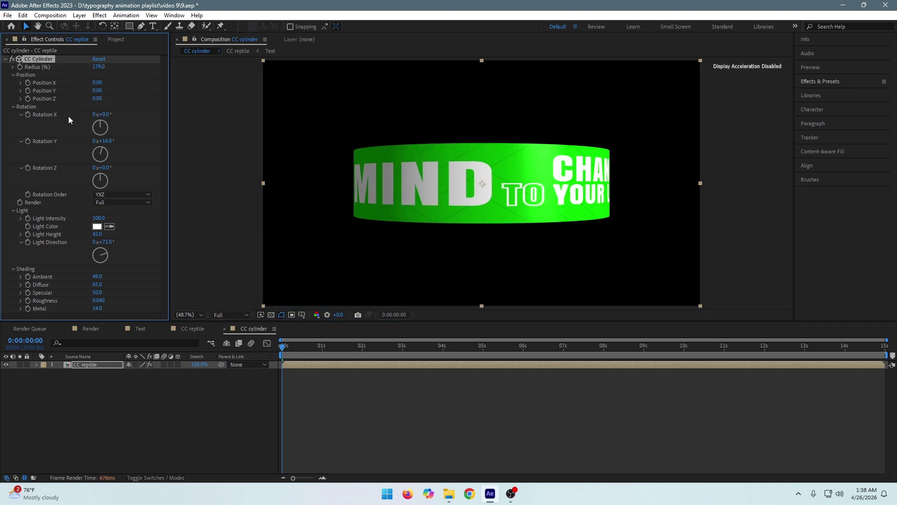
pyautogui.moveTo(94, 103); pyautogui.dragTo(173, 99)
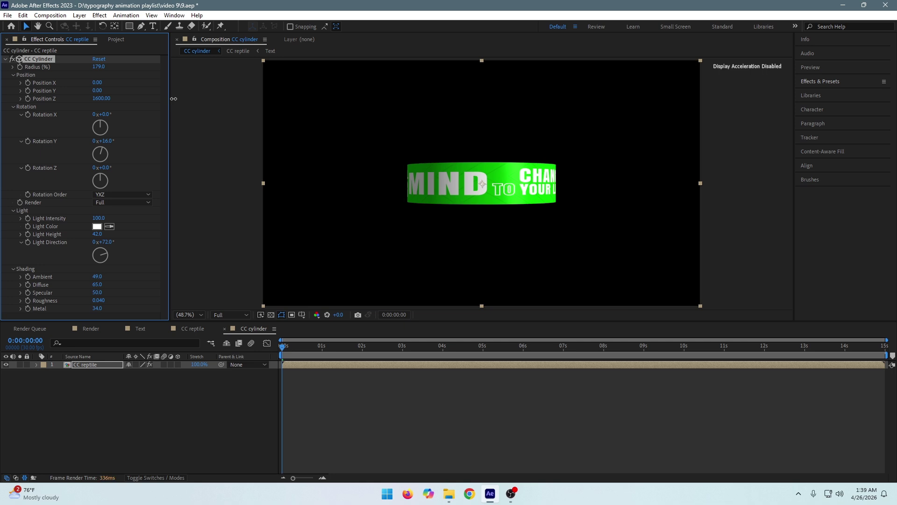
pyautogui.moveTo(98, 83)
pyautogui.mouseDown()
pyautogui.moveTo(103, 88)
pyautogui.moveTo(95, 89)
pyautogui.mouseUp()
pyautogui.click(96, 88)
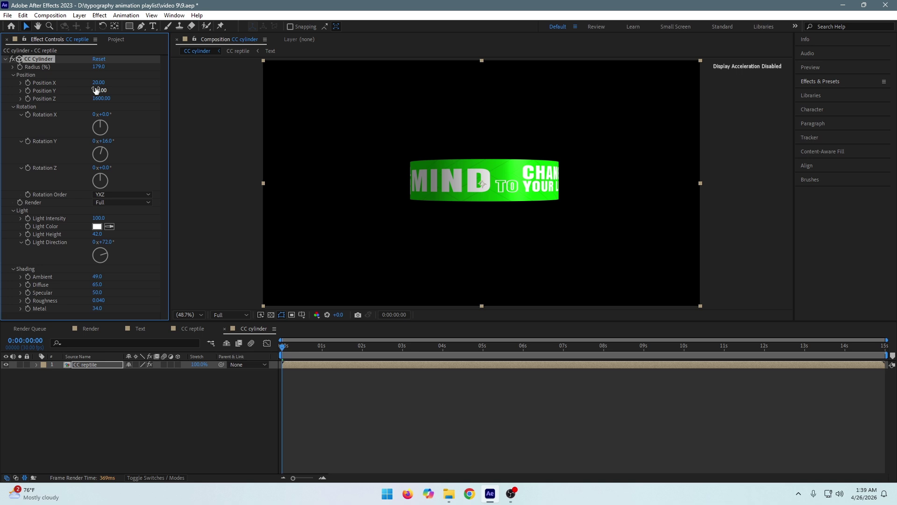
pyautogui.press('Return')
# Duplicate the CC reptile layer and shift the copy's cylinder to Position X 550 and Position Y 370.
pyautogui.click(85, 364)
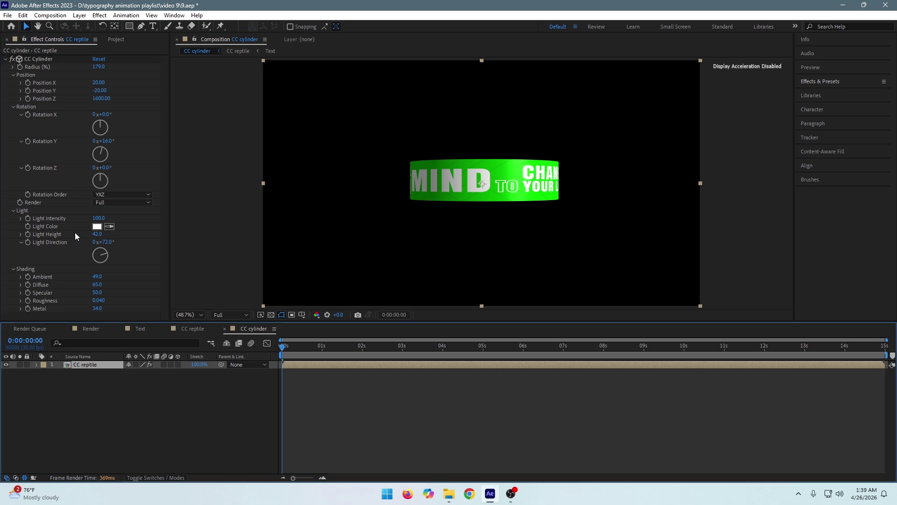
pyautogui.hotkey('ctrl', 'd')
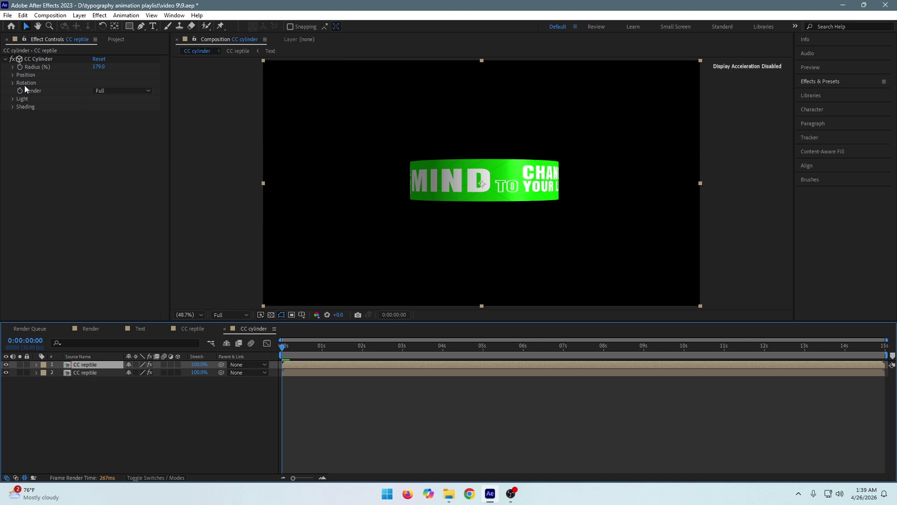
pyautogui.click(14, 74)
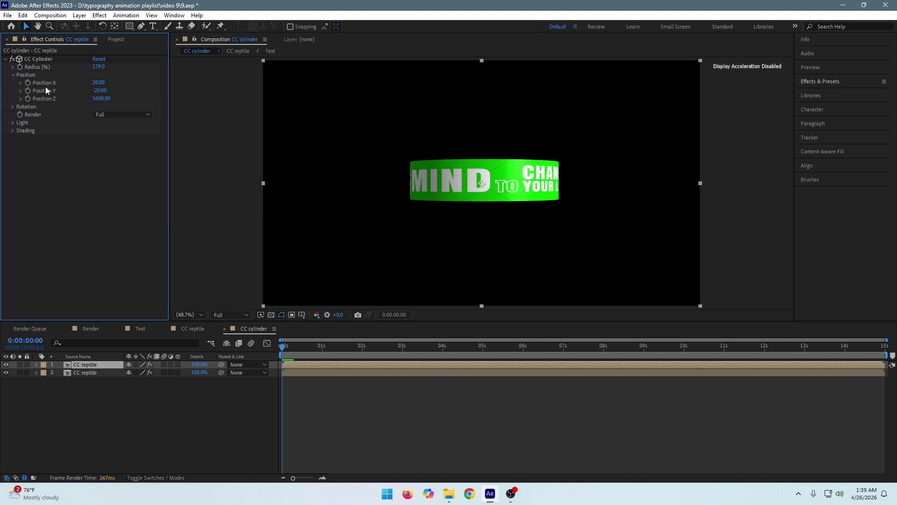
pyautogui.moveTo(97, 82)
pyautogui.mouseDown()
pyautogui.moveTo(128, 90)
pyautogui.moveTo(113, 90)
pyautogui.mouseUp()
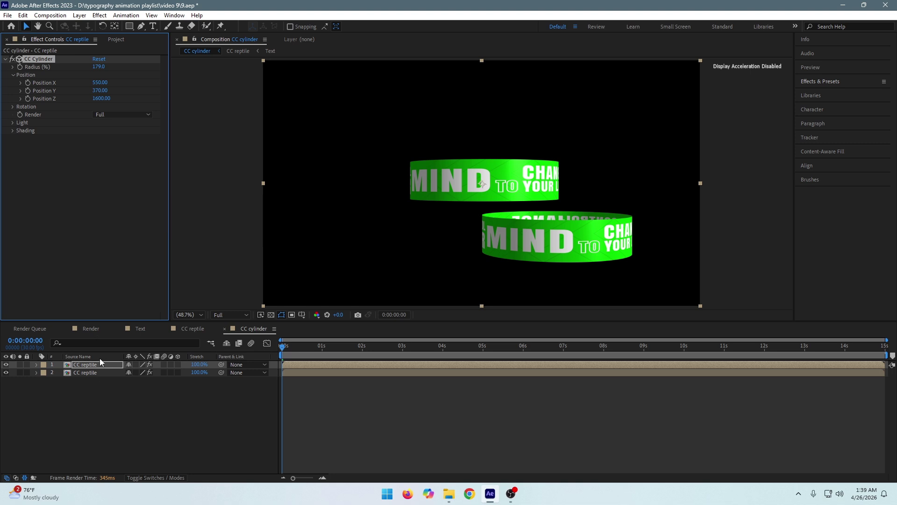
# Place the copy below the original layer and set its cylinder position to X 450, Y 240, Z 1240.
pyautogui.click(97, 372)
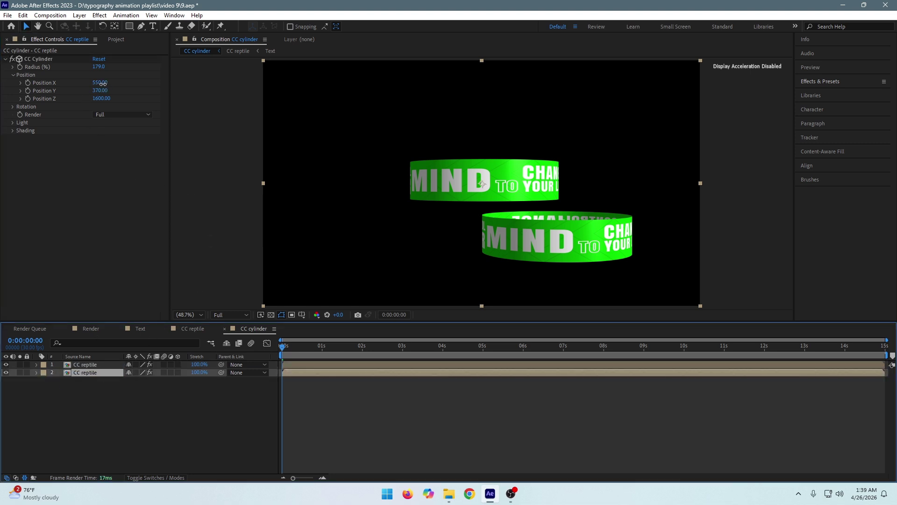
pyautogui.moveTo(100, 83)
pyautogui.mouseDown()
pyautogui.moveTo(83, 96)
pyautogui.moveTo(91, 83)
pyautogui.moveTo(84, 84)
pyautogui.moveTo(110, 82)
pyautogui.moveTo(84, 92)
pyautogui.moveTo(99, 87)
pyautogui.moveTo(90, 84)
pyautogui.mouseUp()
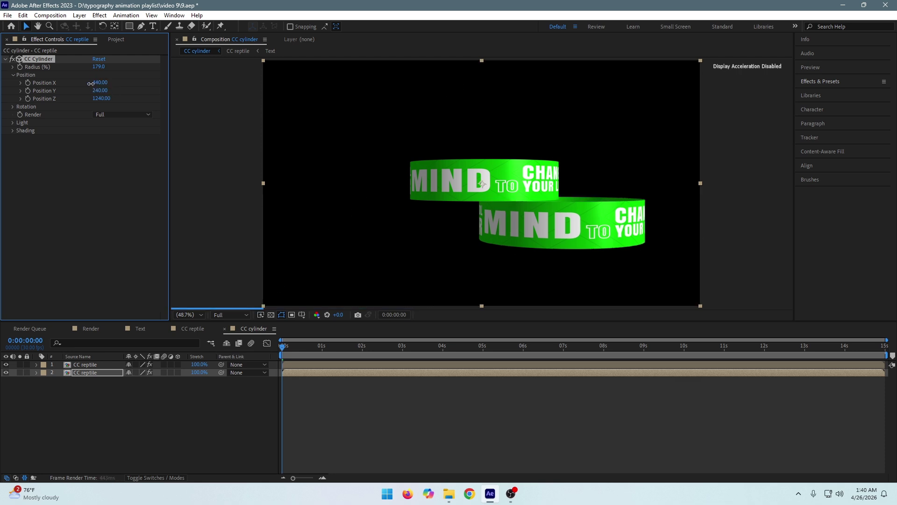
pyautogui.moveTo(91, 84); pyautogui.dragTo(96, 83)
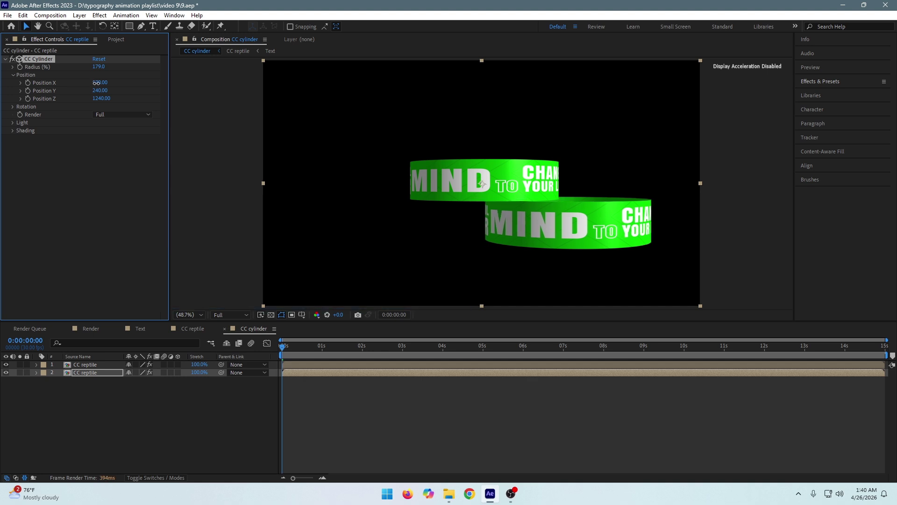
pyautogui.moveTo(97, 83); pyautogui.dragTo(93, 84)
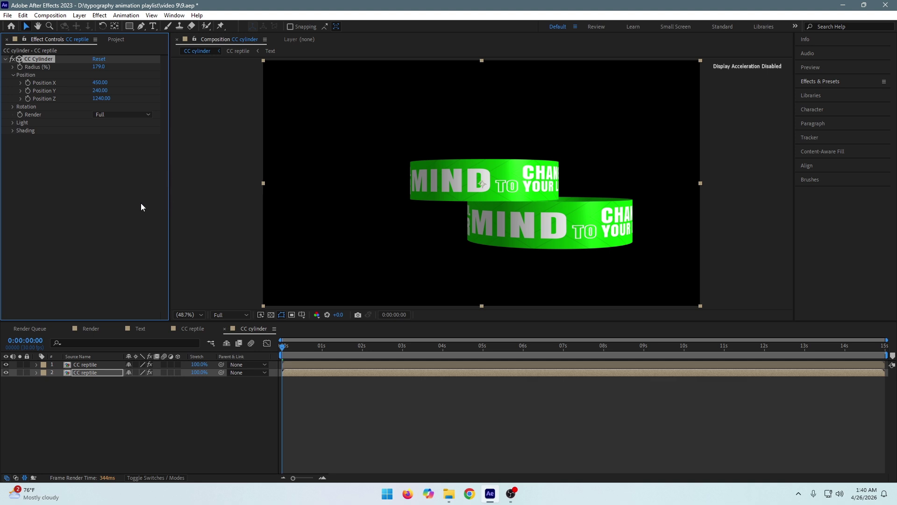
# Set the second layer's cylinder rotation to X 1°, Y 6° and Z 5°.
pyautogui.click(14, 107)
pyautogui.moveTo(101, 140); pyautogui.dragTo(107, 116)
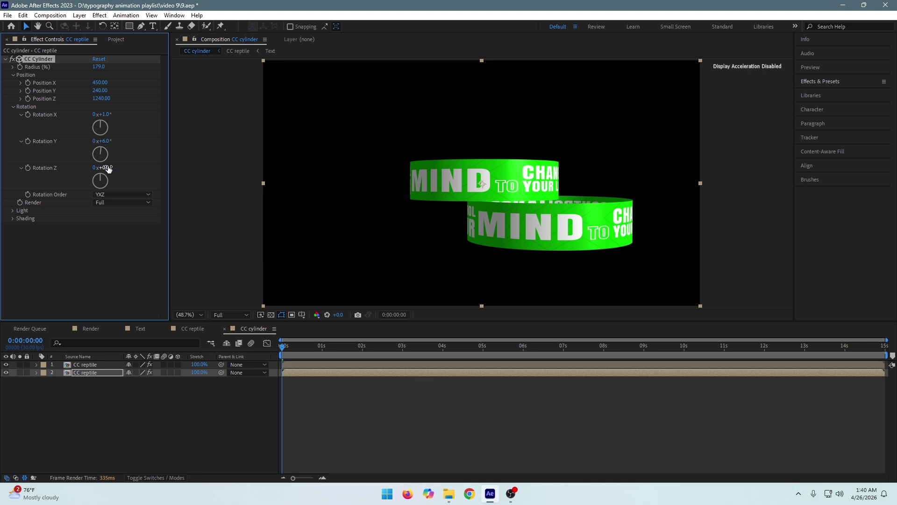
pyautogui.moveTo(108, 167); pyautogui.dragTo(106, 162)
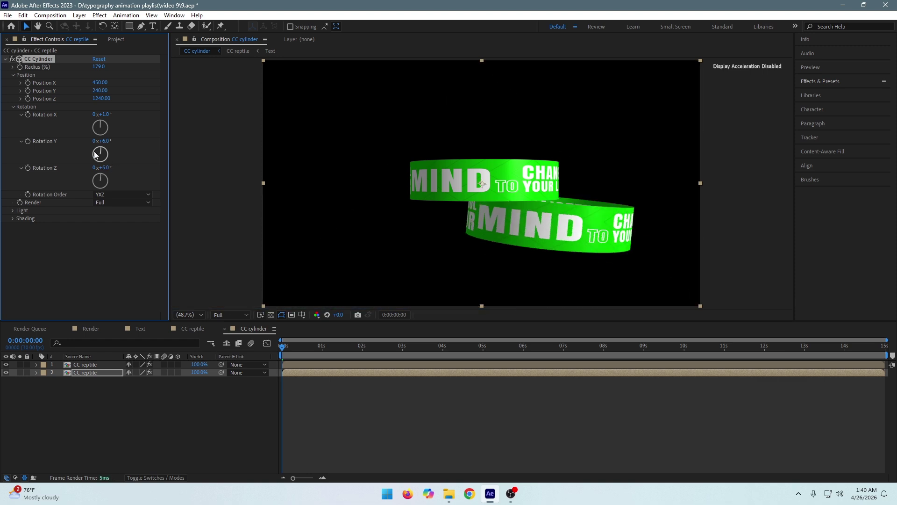
# Duplicate the tilted second CC reptile layer and place the copy at the bottom of the layer stack.
pyautogui.click(92, 376)
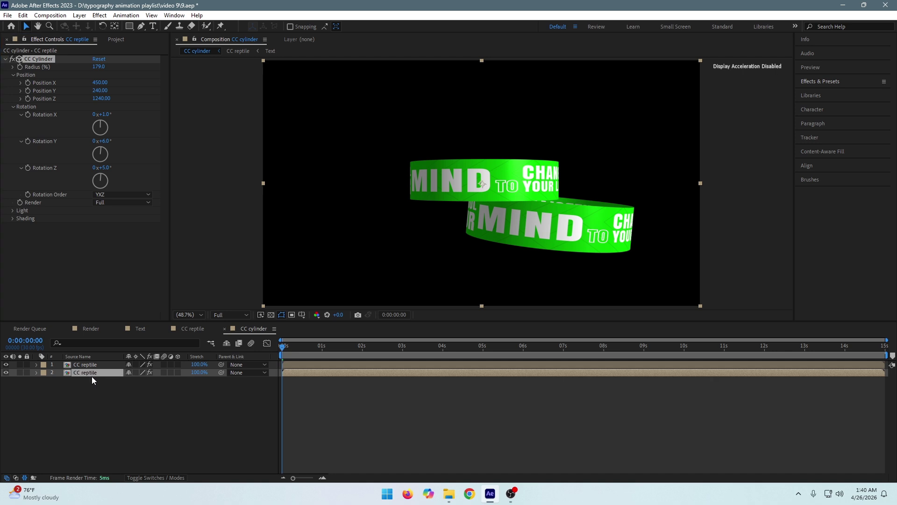
pyautogui.hotkey('ctrl', 'd')
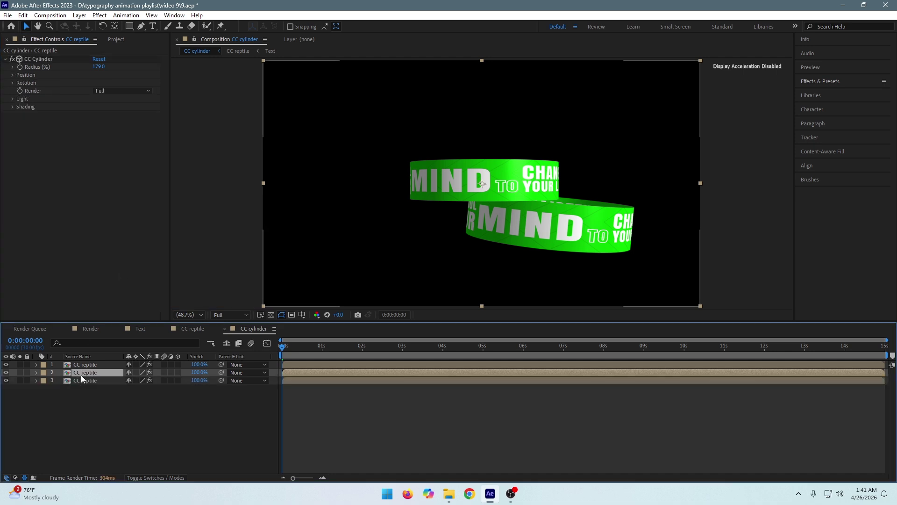
pyautogui.moveTo(81, 372); pyautogui.dragTo(85, 392)
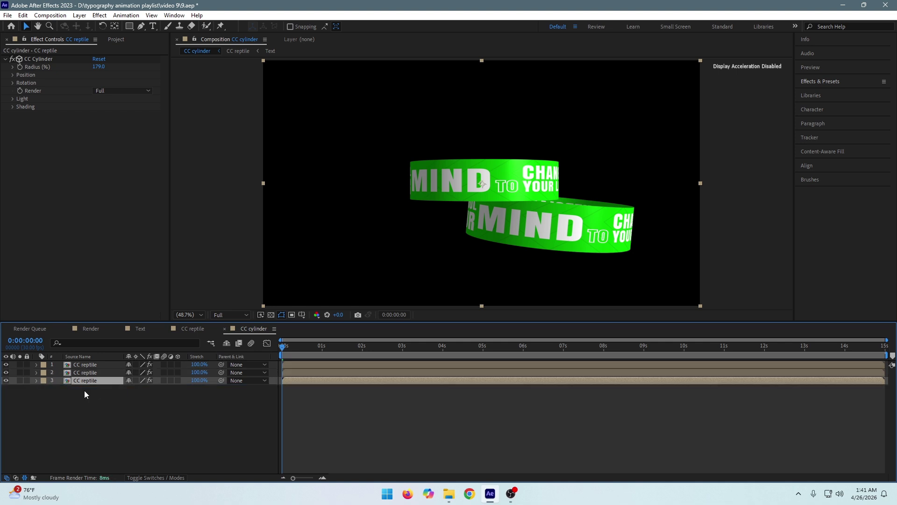
# Set the third layer's cylinder to Position X -810 and Position Z 1960, and its Rotation Z to -3°.
pyautogui.click(12, 75)
pyautogui.click(46, 82)
pyautogui.moveTo(46, 82); pyautogui.dragTo(57, 81)
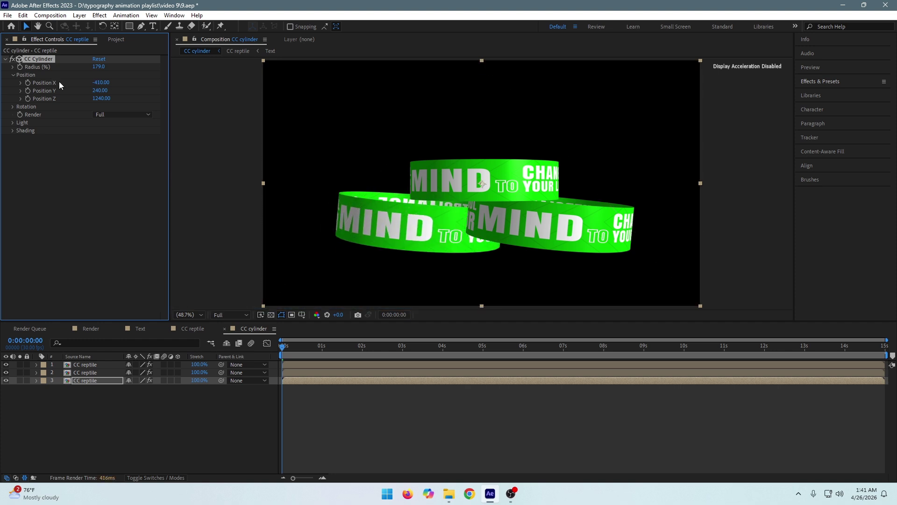
pyautogui.moveTo(76, 98); pyautogui.dragTo(155, 98)
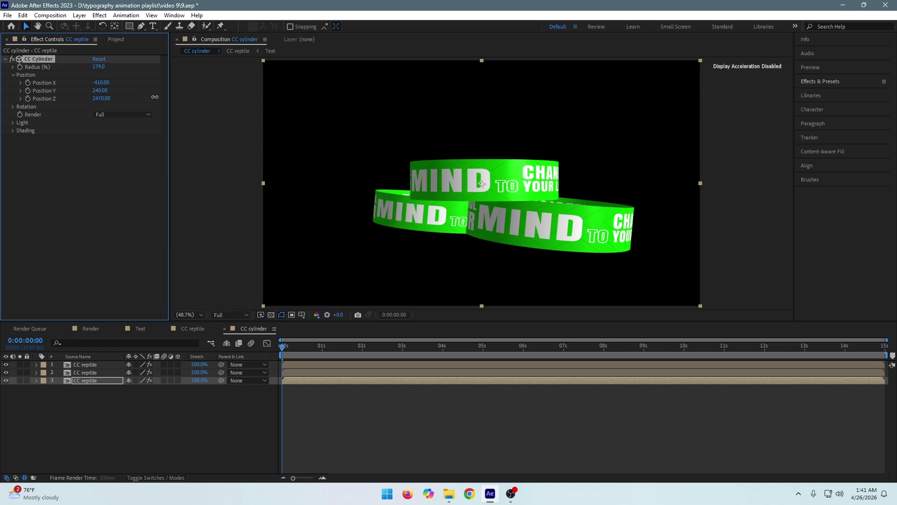
pyautogui.moveTo(101, 83); pyautogui.dragTo(70, 96)
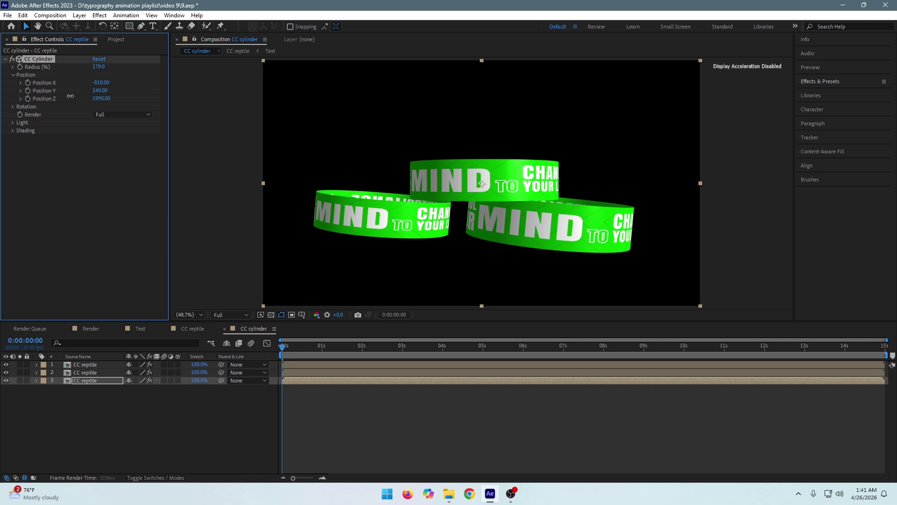
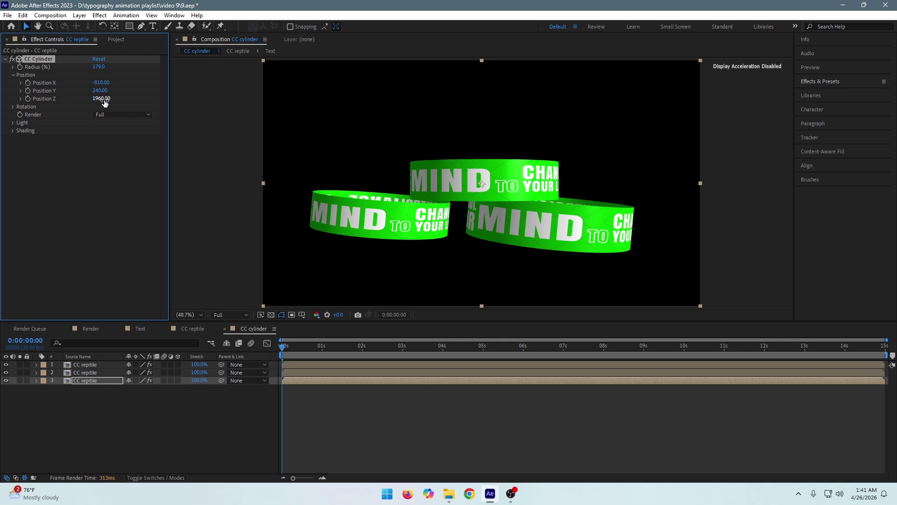
pyautogui.click(12, 106)
pyautogui.moveTo(105, 167); pyautogui.dragTo(101, 168)
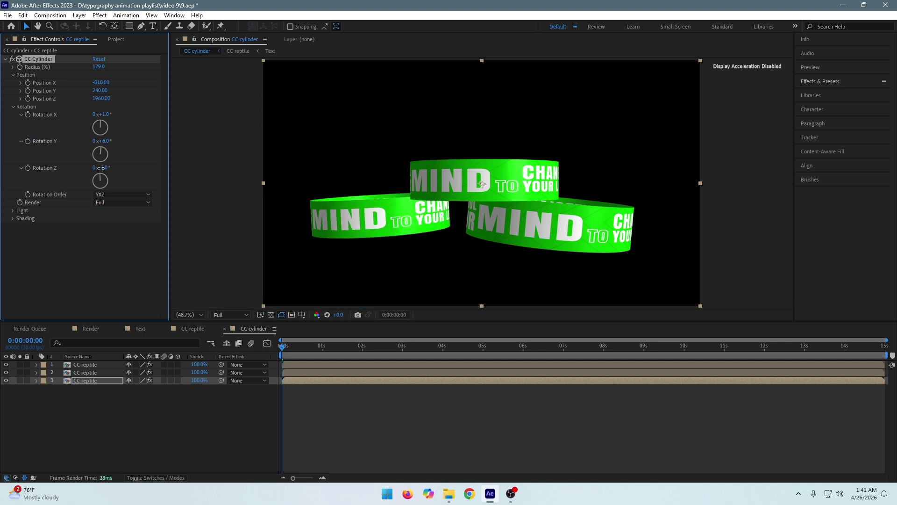
# Move the third layer's cylinder to Position X -840 and Position Y 310.
pyautogui.moveTo(107, 82); pyautogui.dragTo(88, 83)
pyautogui.moveTo(101, 92); pyautogui.dragTo(102, 91)
pyautogui.click(101, 91)
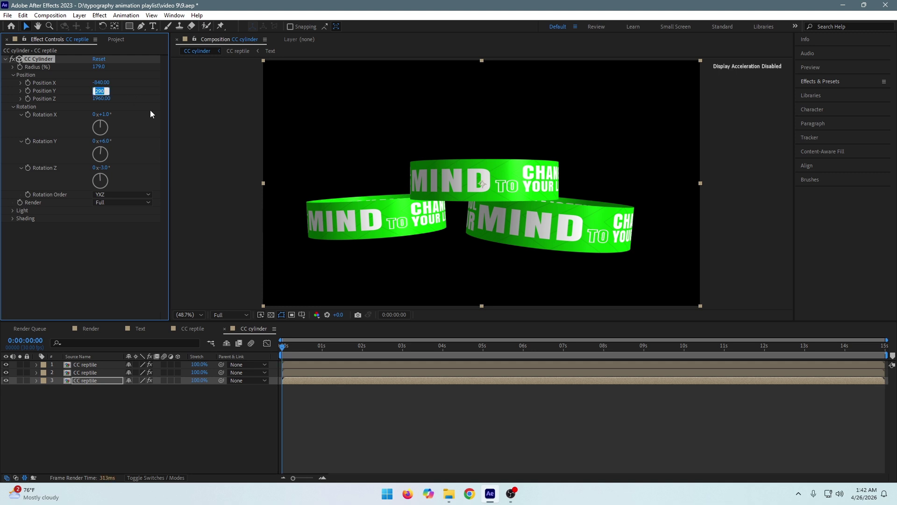
pyautogui.write('290')
pyautogui.press('Return')
pyautogui.click(98, 91)
pyautogui.hotkey('shift', 'Up')
pyautogui.hotkey('shift', 'Up')
pyautogui.press('Return')
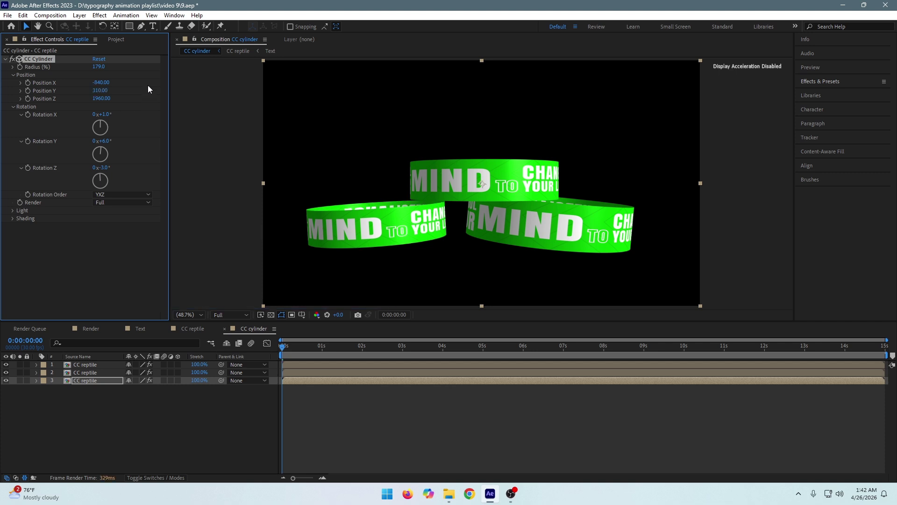
# Refine the third layer's cylinder position to X -760, Y 280, Z 1770 and deselect the layer.
pyautogui.write('-760')
pyautogui.press('Return')
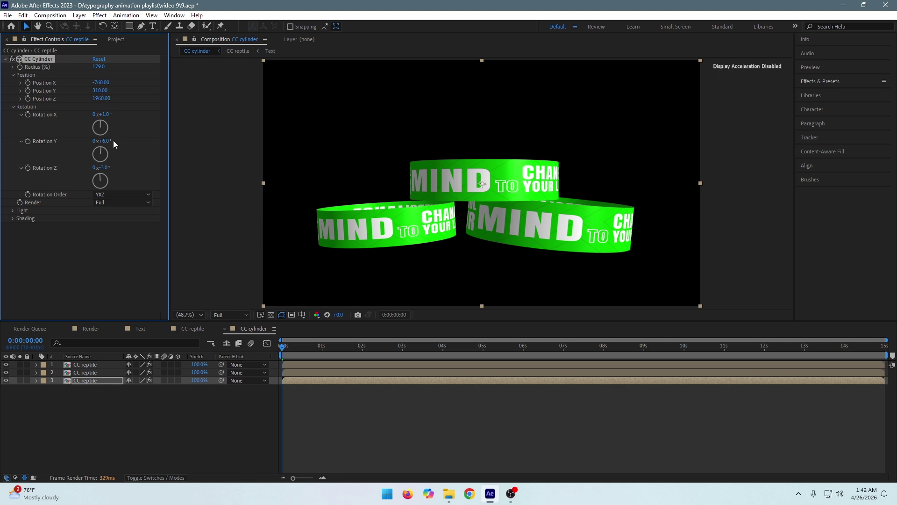
pyautogui.click(100, 98)
pyautogui.write('1720')
pyautogui.press('Return')
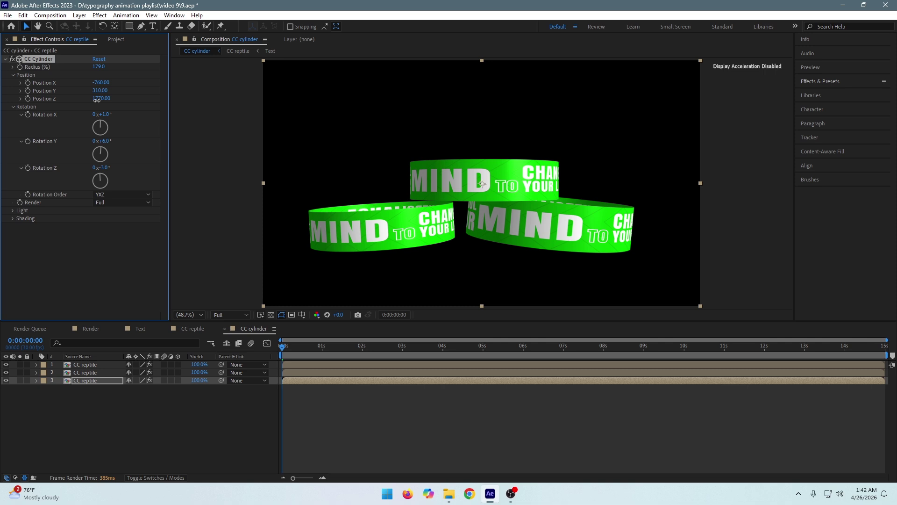
pyautogui.moveTo(97, 100); pyautogui.dragTo(97, 103)
pyautogui.click(101, 84)
pyautogui.click(120, 92)
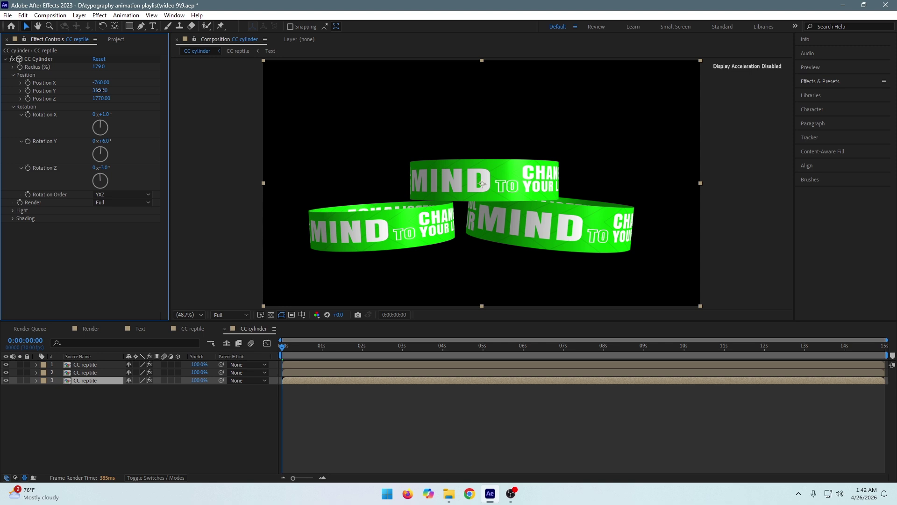
pyautogui.click(100, 90)
pyautogui.write('280')
pyautogui.press('Return')
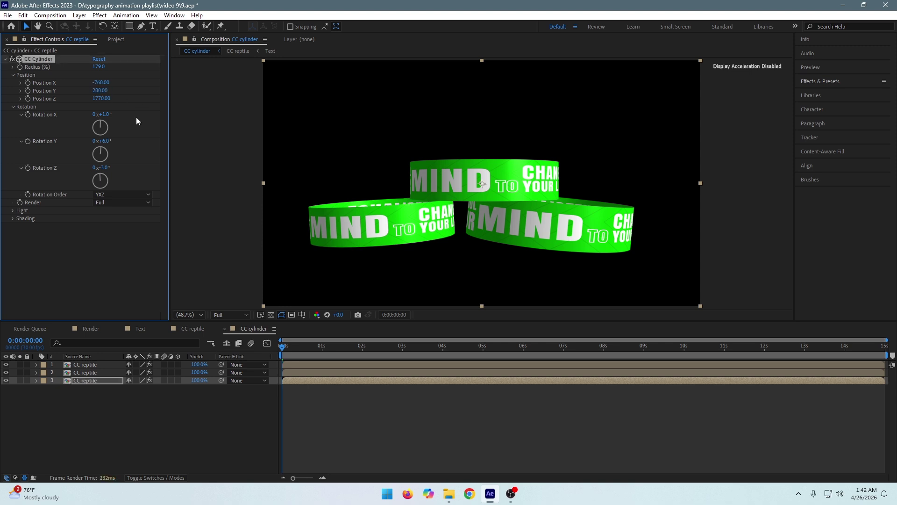
pyautogui.click(183, 423)
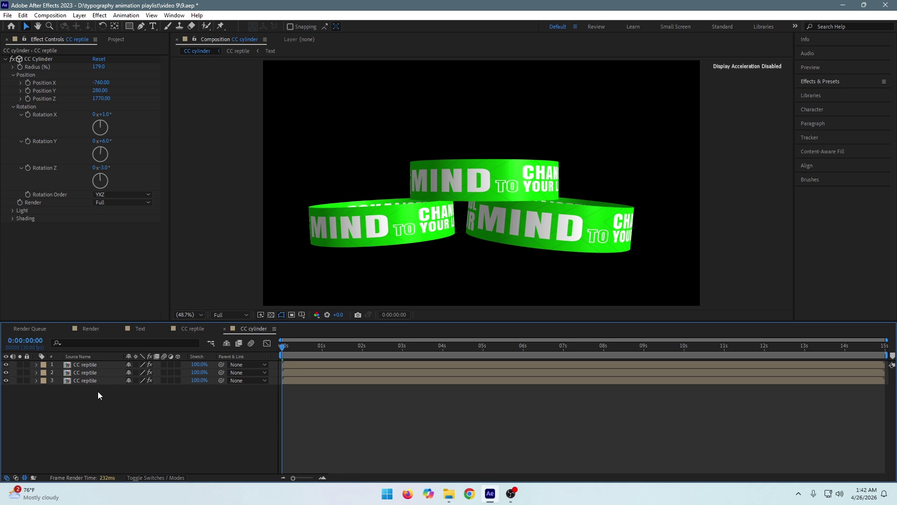
# Duplicate the topmost CC reptile layer and set the copy's cylinder Position Y to 550.
pyautogui.click(98, 365)
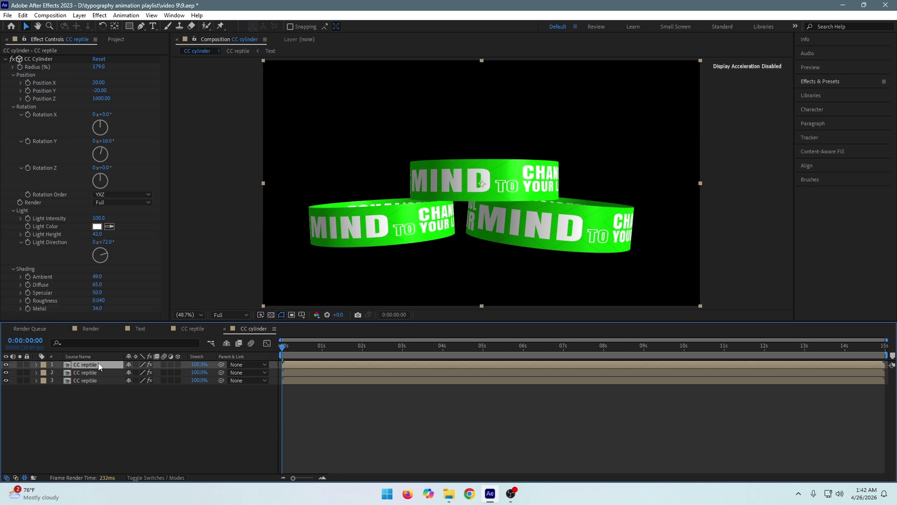
pyautogui.hotkey('ctrl', 'd')
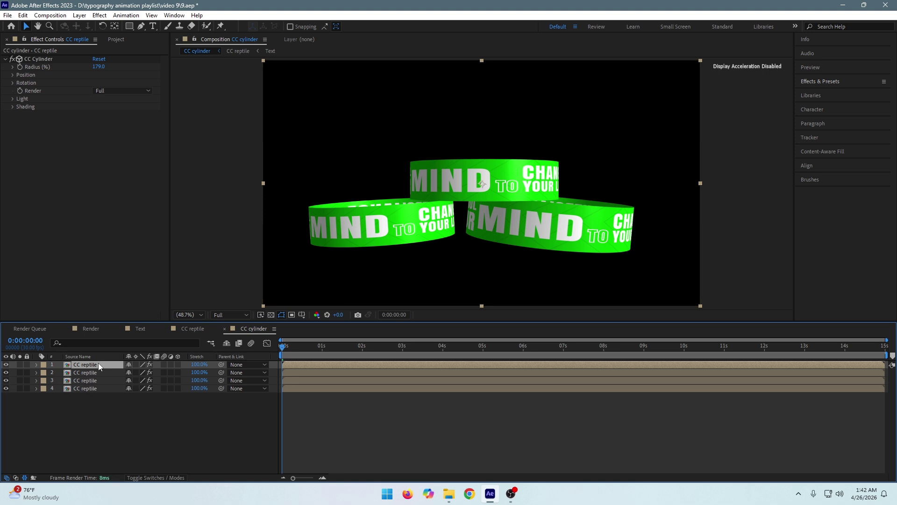
pyautogui.click(12, 75)
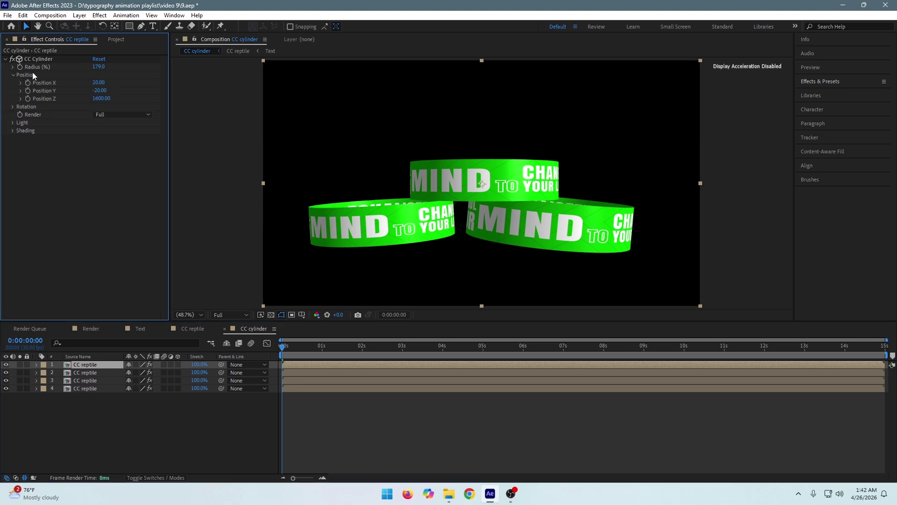
pyautogui.click(99, 90)
pyautogui.write('-20.00')
pyautogui.moveTo(107, 95); pyautogui.dragTo(128, 91)
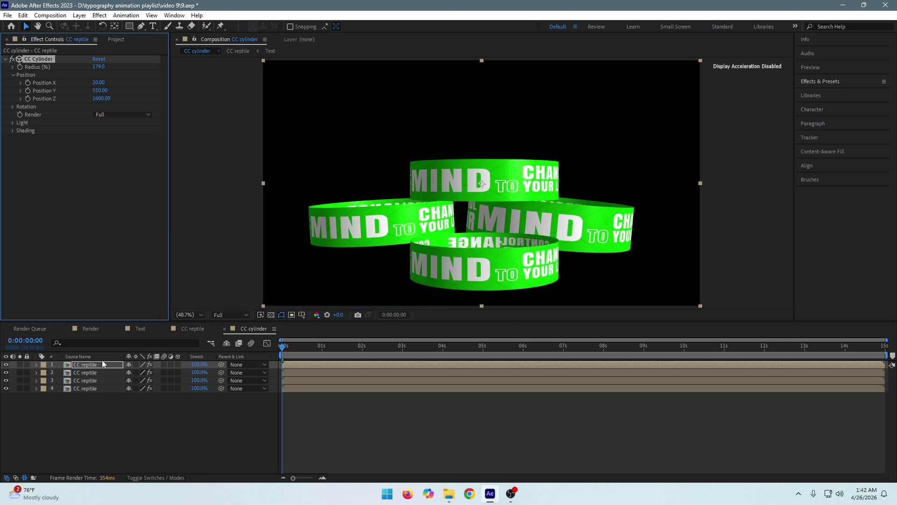
# Set the fourth layer's cylinder Position X to -240, and duplicate the layer with the copy's Position X at 1040.
pyautogui.click(94, 388)
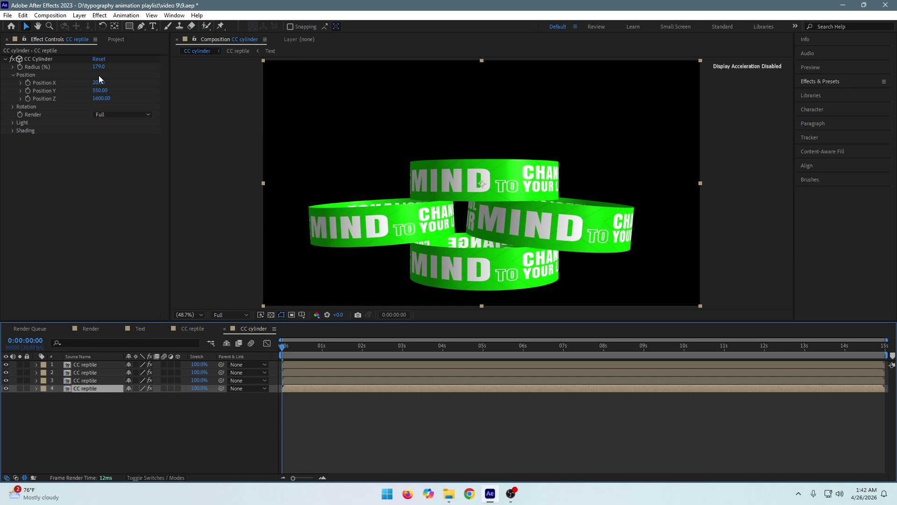
pyautogui.moveTo(98, 83); pyautogui.dragTo(90, 85)
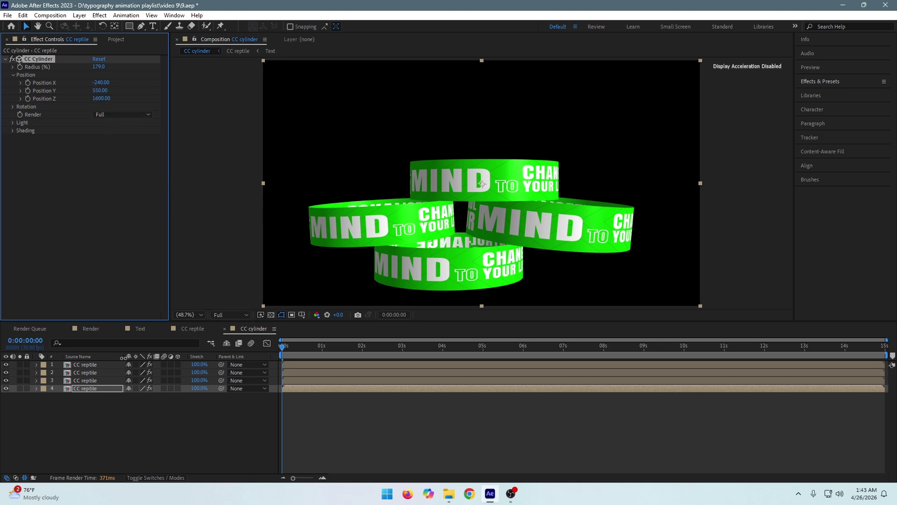
pyautogui.click(98, 388)
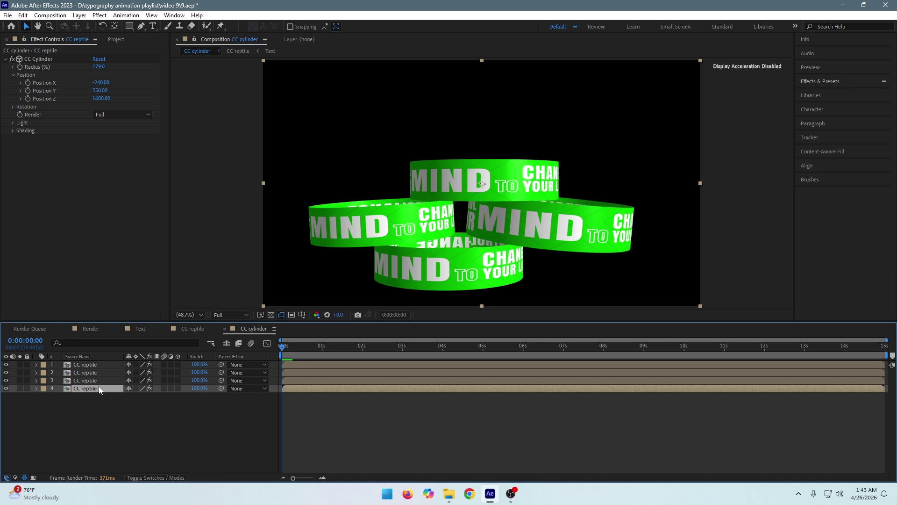
pyautogui.hotkey('ctrl', 'd')
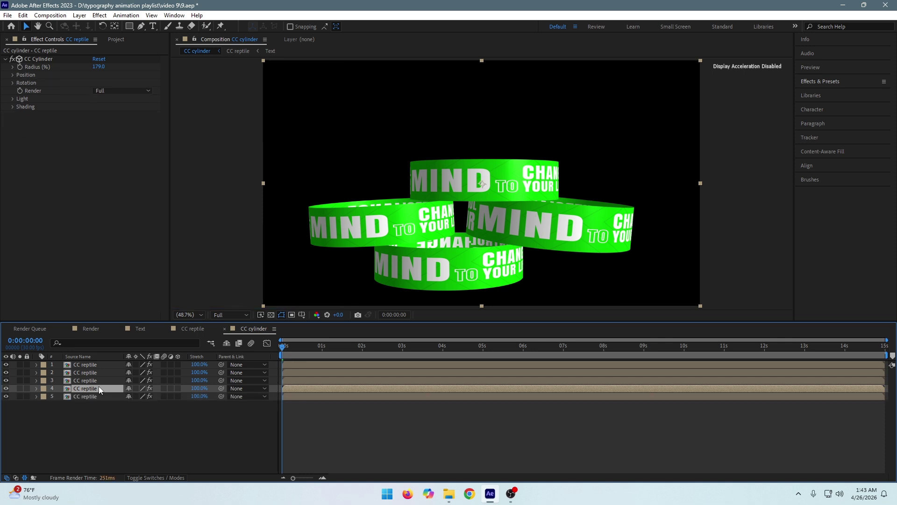
pyautogui.click(12, 75)
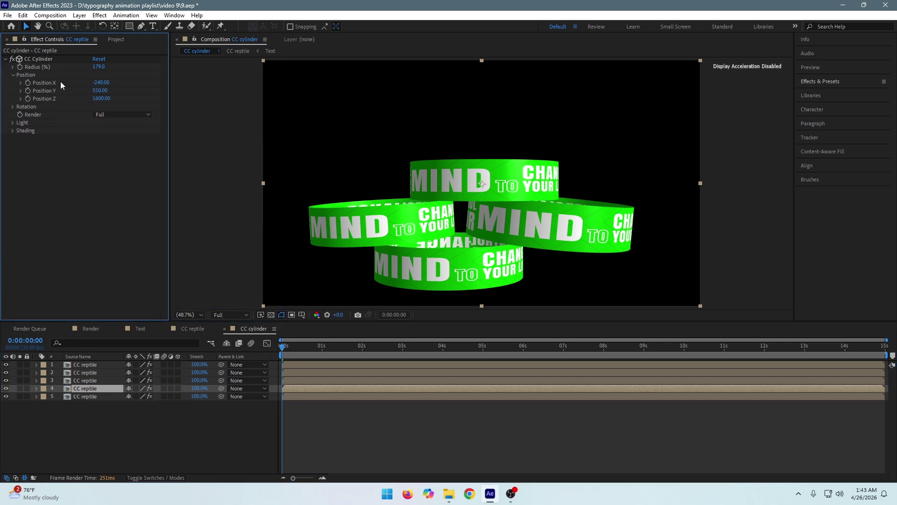
pyautogui.moveTo(105, 83); pyautogui.dragTo(153, 74)
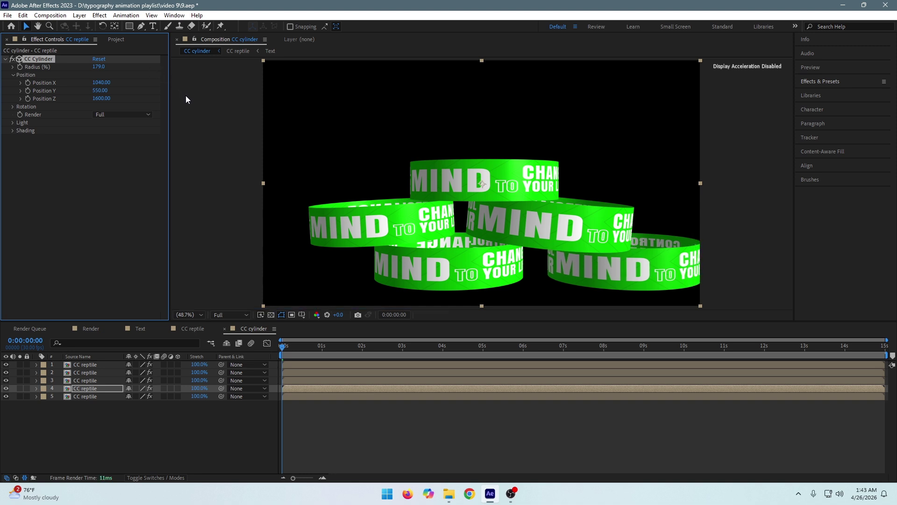
# Duplicate the fourth CC reptile layer again and set the copy's cylinder Position X to -1480.
pyautogui.click(93, 388)
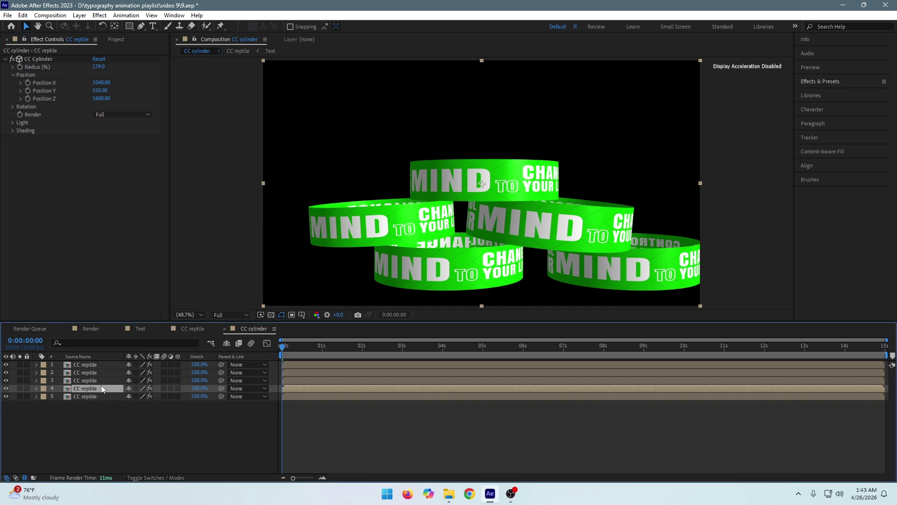
pyautogui.hotkey('ctrl', 'd')
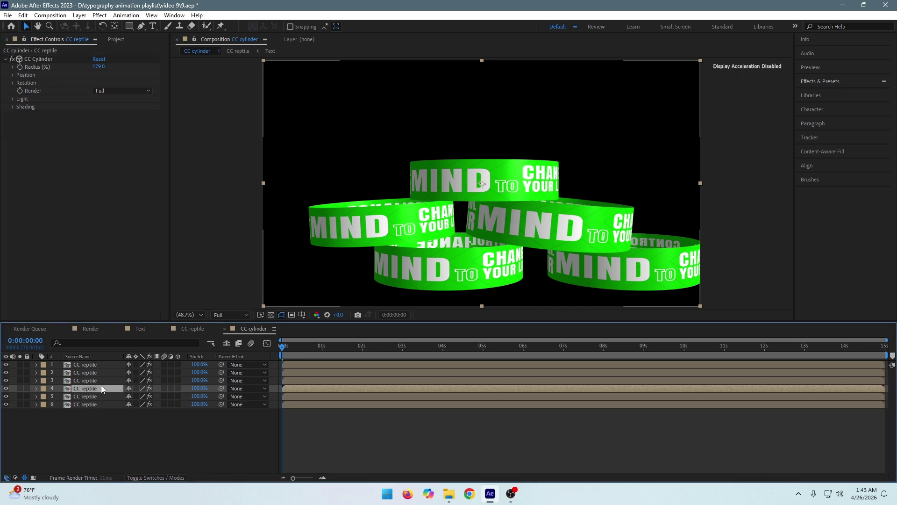
pyautogui.click(13, 75)
pyautogui.moveTo(96, 87); pyautogui.dragTo(3, 99)
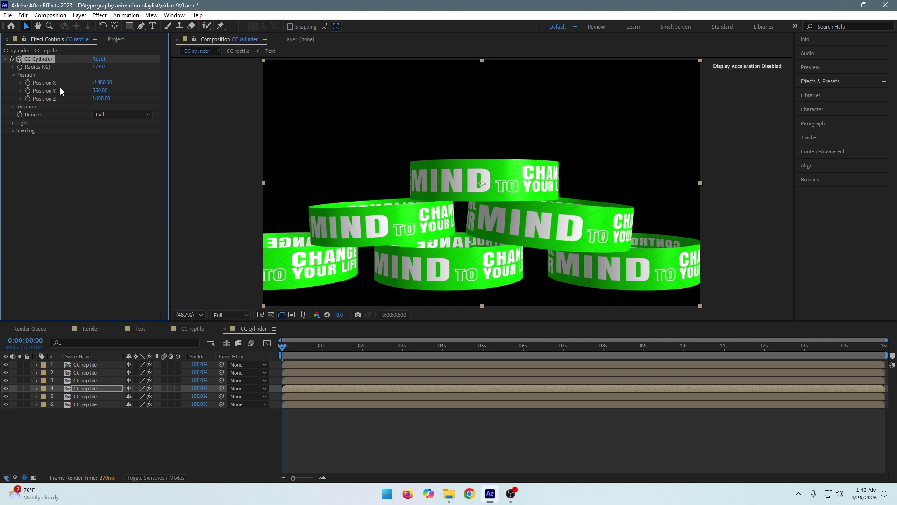
# Set the fourth layer's cylinder Position Z to 1370 and deselect the layer.
pyautogui.click(102, 99)
pyautogui.hotkey('shift', 'Up')
pyautogui.hotkey('shift', 'Up')
pyautogui.press('Return')
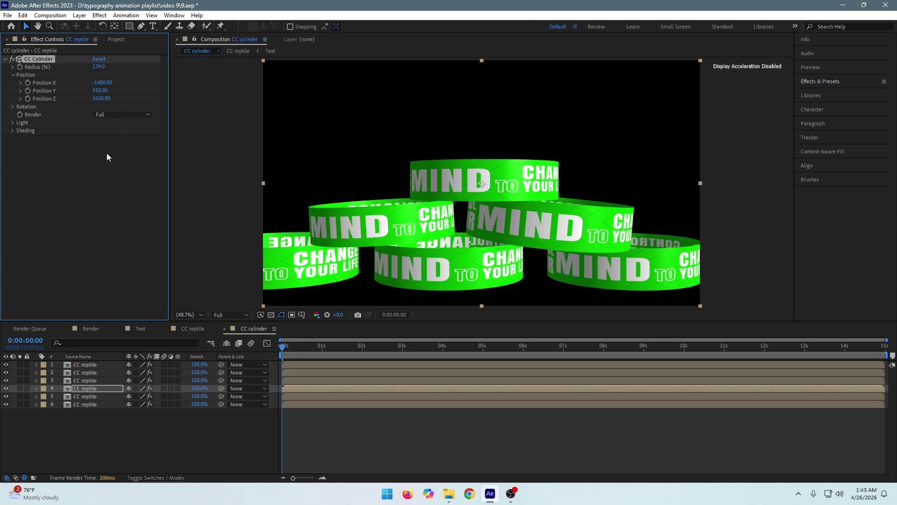
pyautogui.click(100, 130)
pyautogui.moveTo(97, 99); pyautogui.dragTo(88, 100)
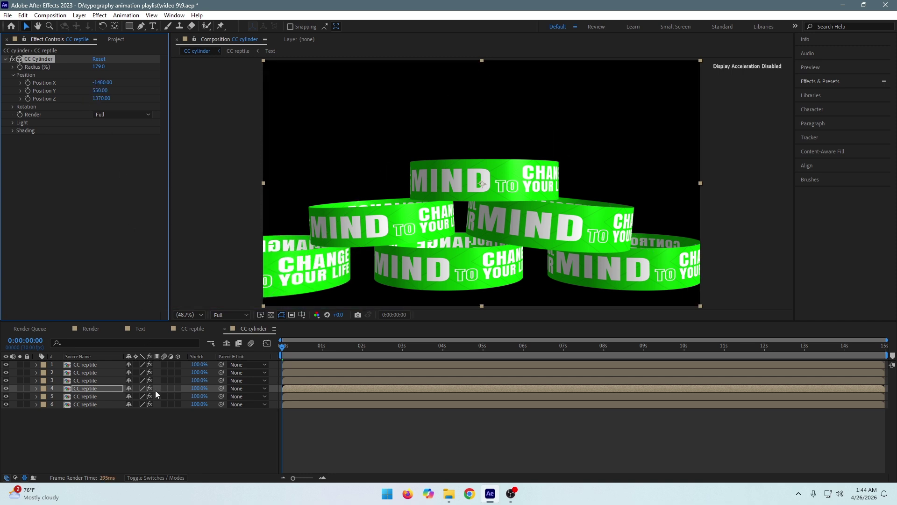
pyautogui.click(147, 458)
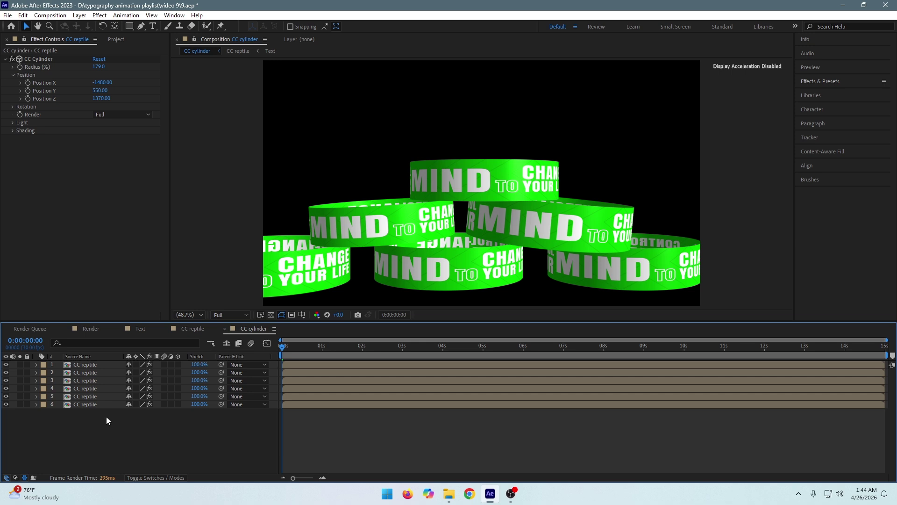
# Toggle the visibility of the top two layers to identify their cylinders, and set the second layer's Light Direction to 111°.
pyautogui.click(85, 365)
pyautogui.click(6, 365)
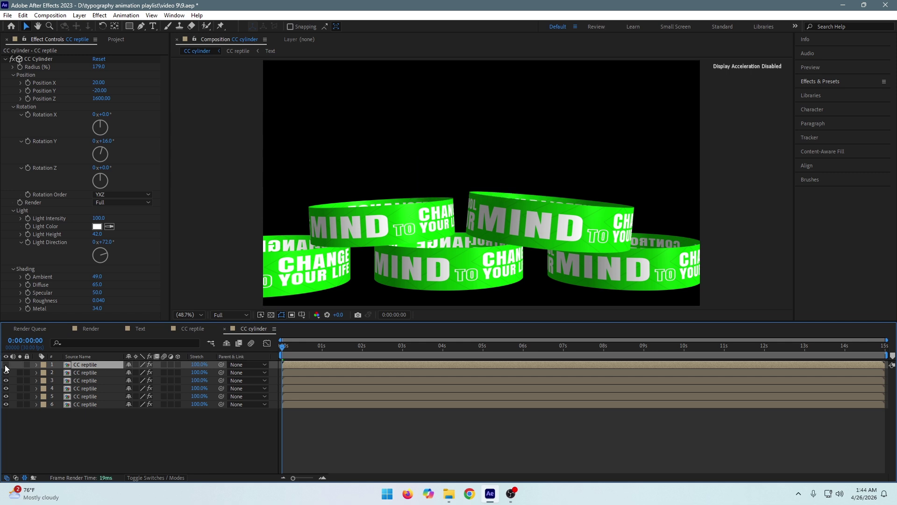
pyautogui.click(6, 365)
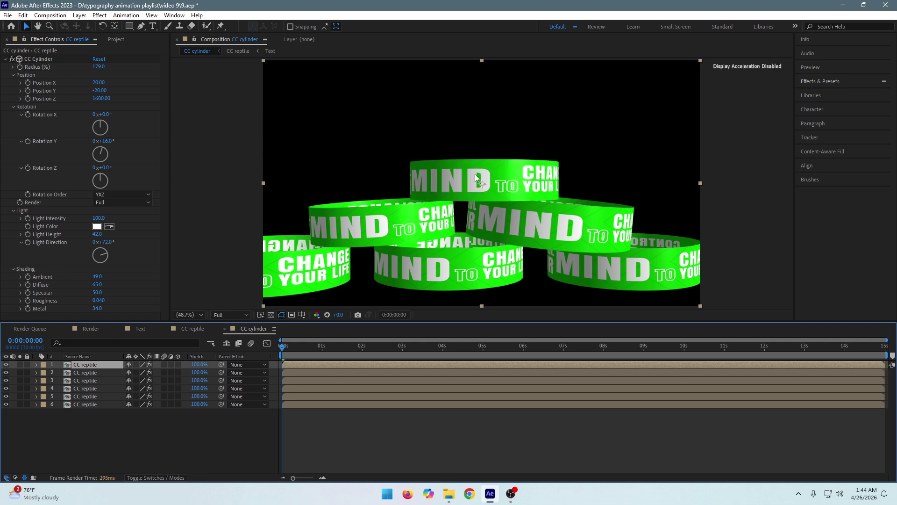
pyautogui.click(93, 371)
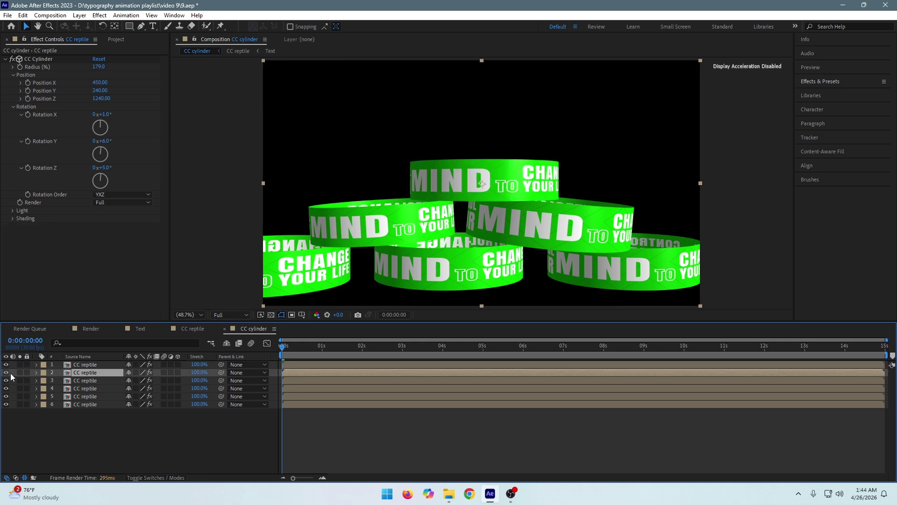
pyautogui.click(5, 375)
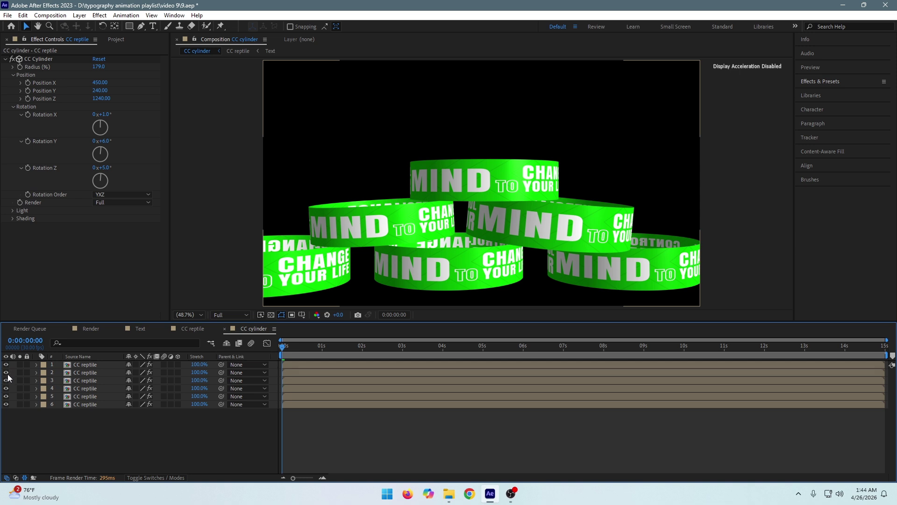
pyautogui.click(6, 373)
pyautogui.click(5, 373)
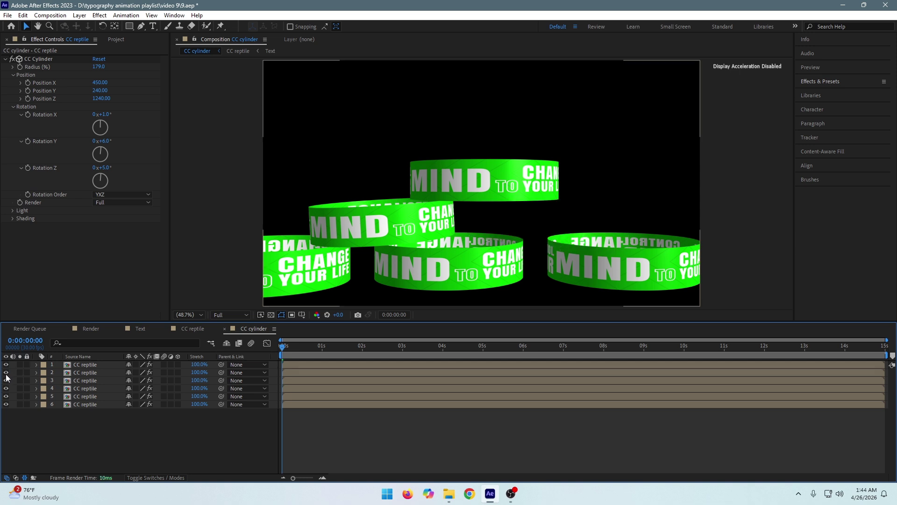
pyautogui.click(88, 373)
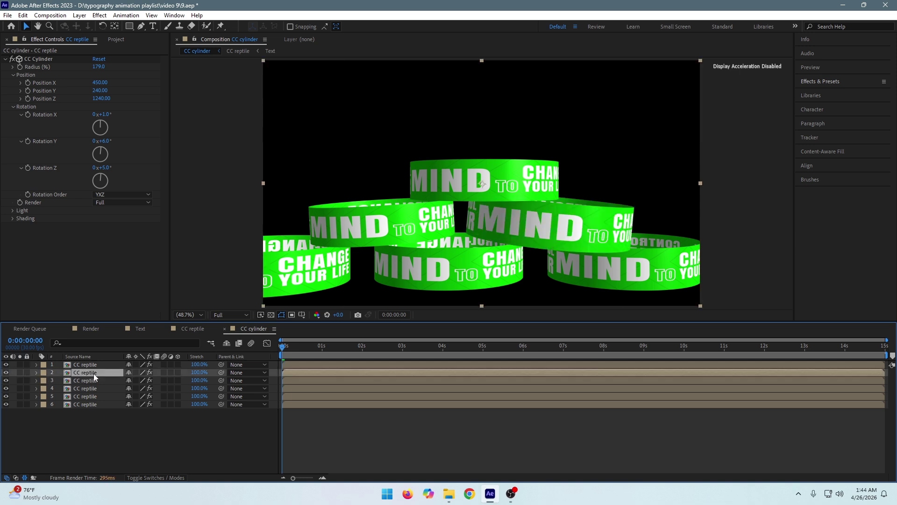
pyautogui.click(12, 210)
pyautogui.click(109, 243)
pyautogui.moveTo(110, 245); pyautogui.dragTo(127, 243)
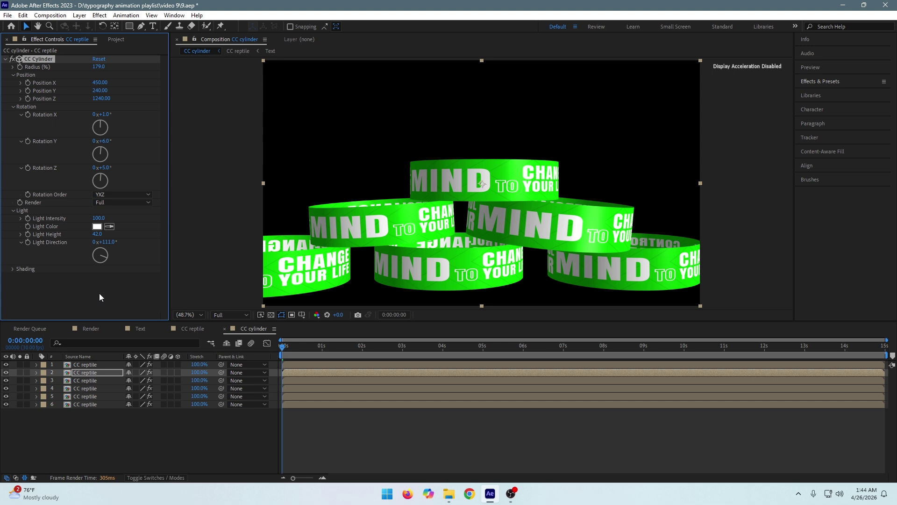
# Identify the third layer's cylinder by toggling its visibility and set its Light Direction to about 85°.
pyautogui.click(91, 382)
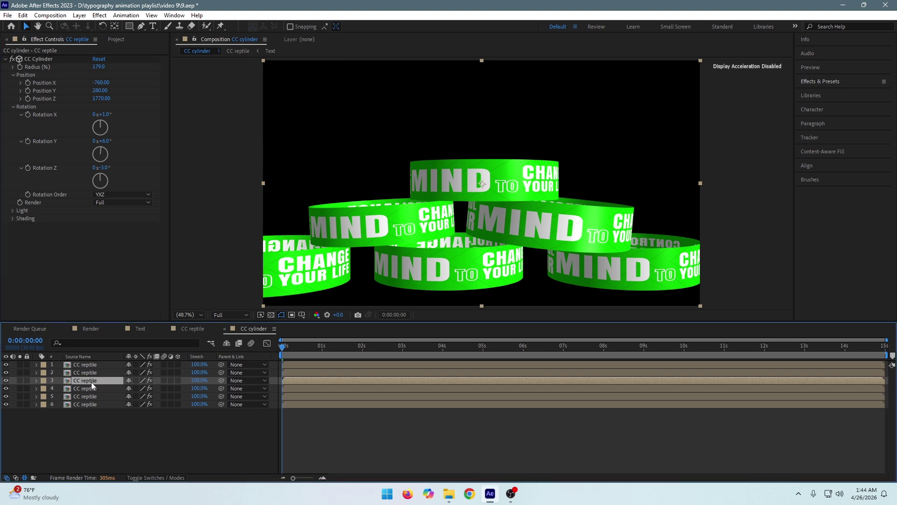
pyautogui.click(6, 380)
pyautogui.click(6, 380)
pyautogui.click(12, 211)
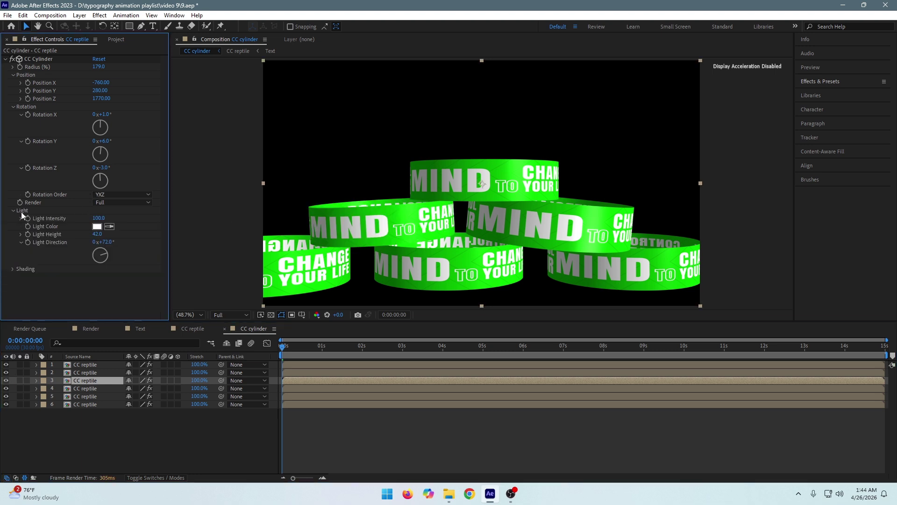
pyautogui.moveTo(99, 242)
pyautogui.mouseDown()
pyautogui.moveTo(124, 240)
pyautogui.moveTo(109, 240)
pyautogui.mouseUp()
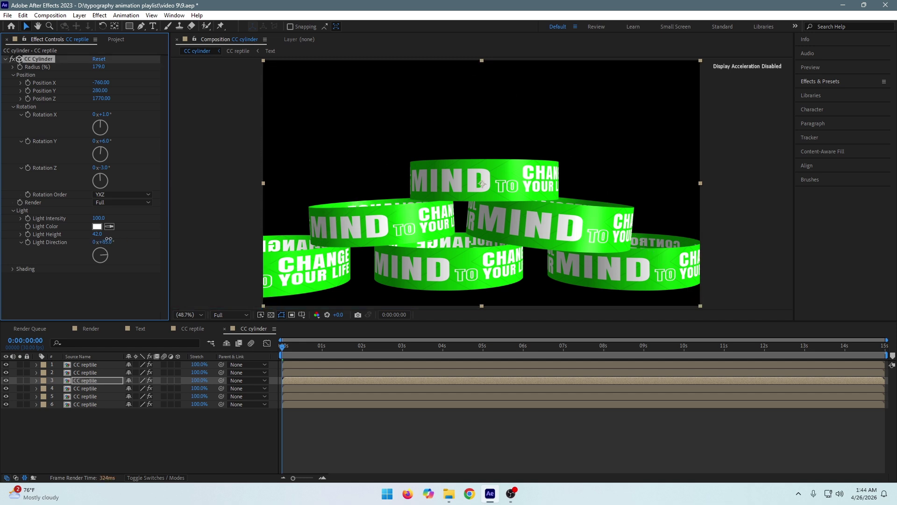
# Identify the fourth layer's cylinder by toggling its visibility and set its Light Direction to 102°.
pyautogui.click(92, 388)
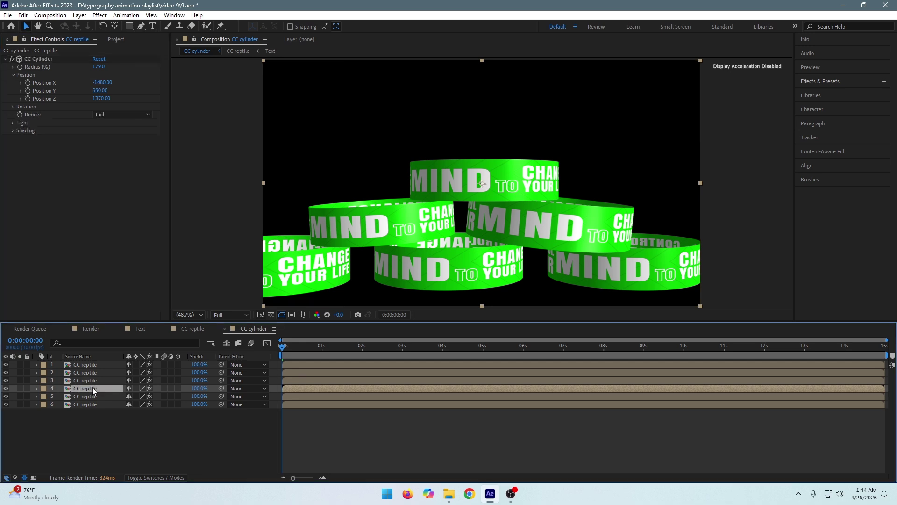
pyautogui.click(7, 388)
pyautogui.click(6, 389)
pyautogui.click(12, 122)
pyautogui.moveTo(117, 153); pyautogui.dragTo(119, 152)
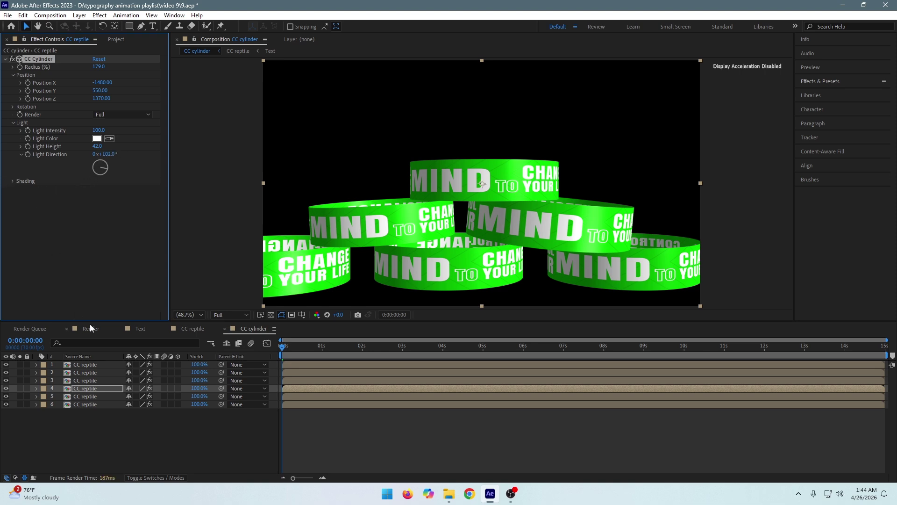
# Identify the fifth layer's cylinder by toggling its visibility and set its Light Direction to 101°.
pyautogui.click(88, 395)
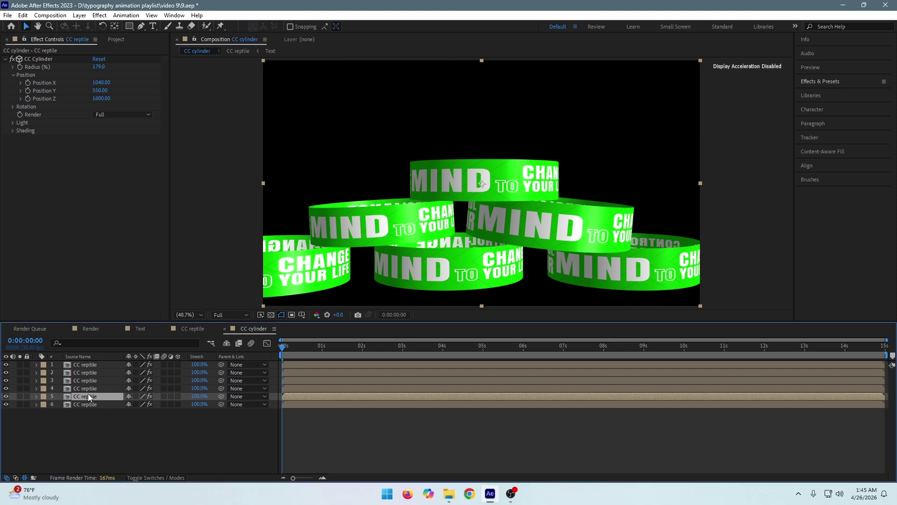
pyautogui.click(6, 396)
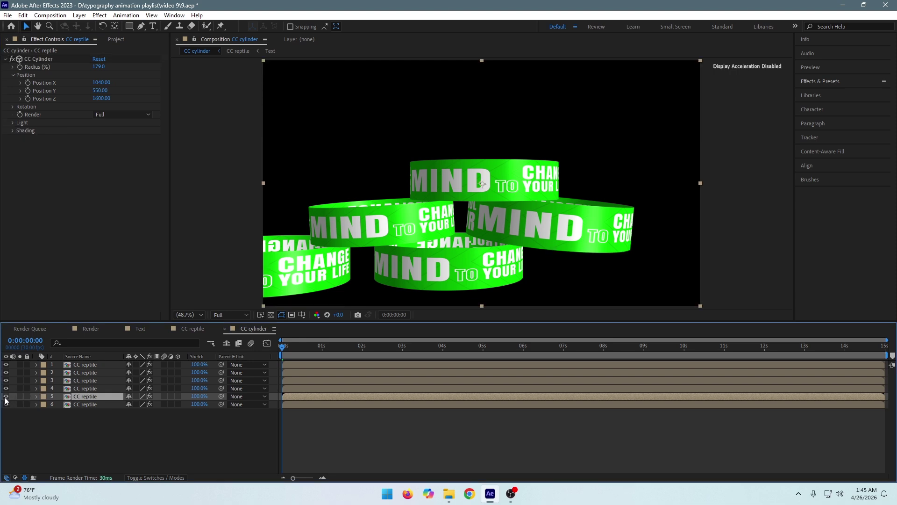
pyautogui.click(5, 397)
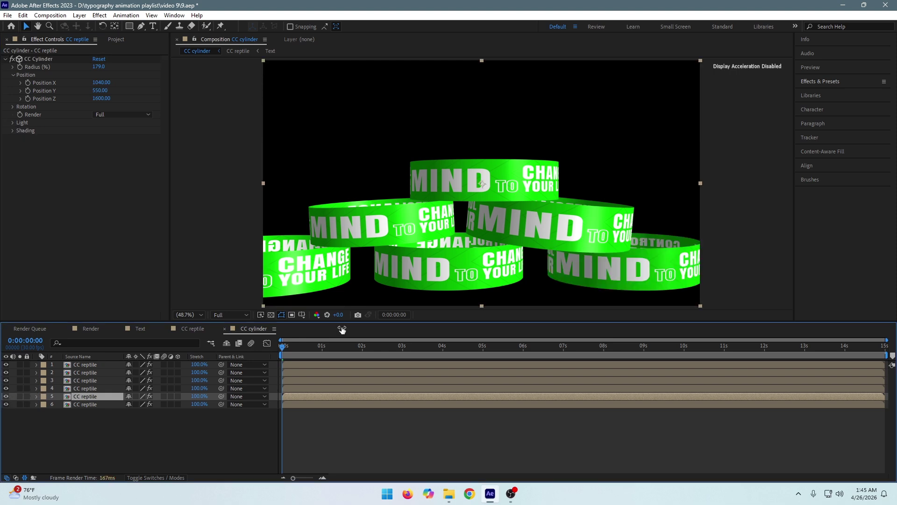
pyautogui.click(13, 123)
pyautogui.moveTo(107, 155); pyautogui.dragTo(117, 153)
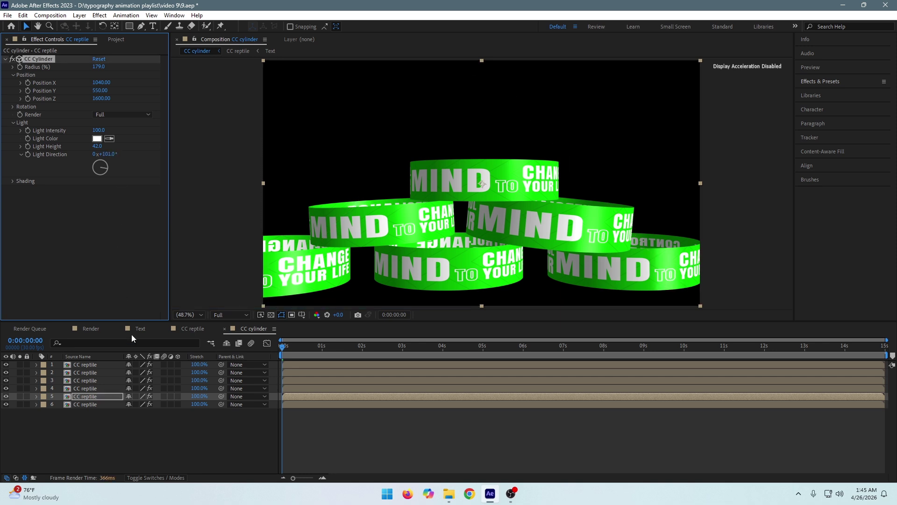
# Set the Light Direction of the sixth layer's cylinder to 90° and deselect the layer.
pyautogui.click(106, 406)
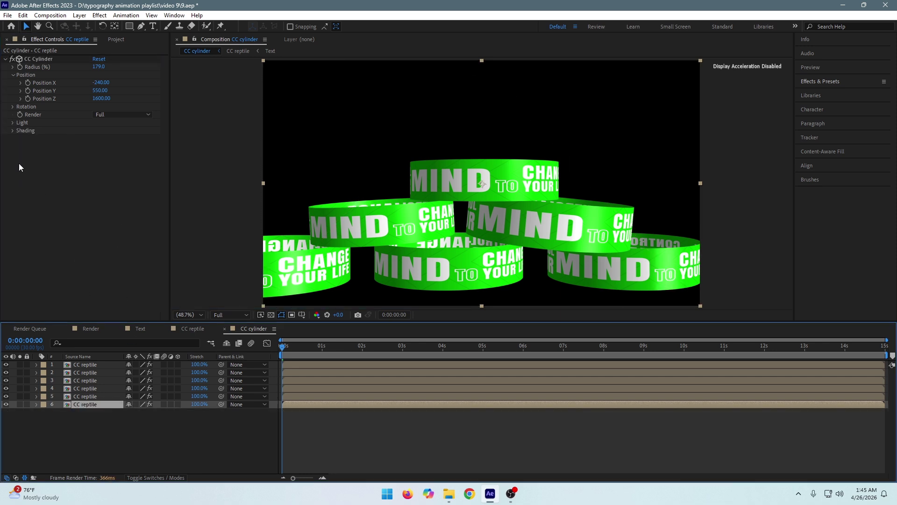
pyautogui.click(12, 122)
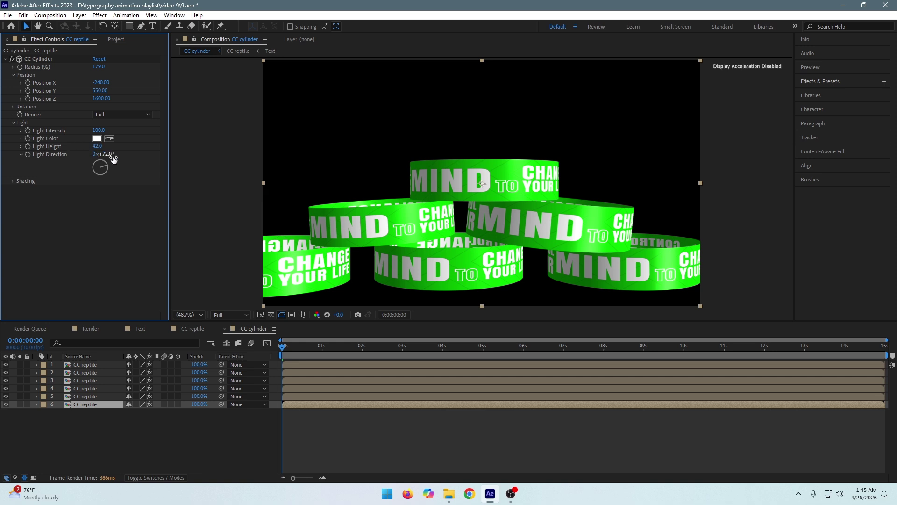
pyautogui.moveTo(108, 158); pyautogui.dragTo(116, 155)
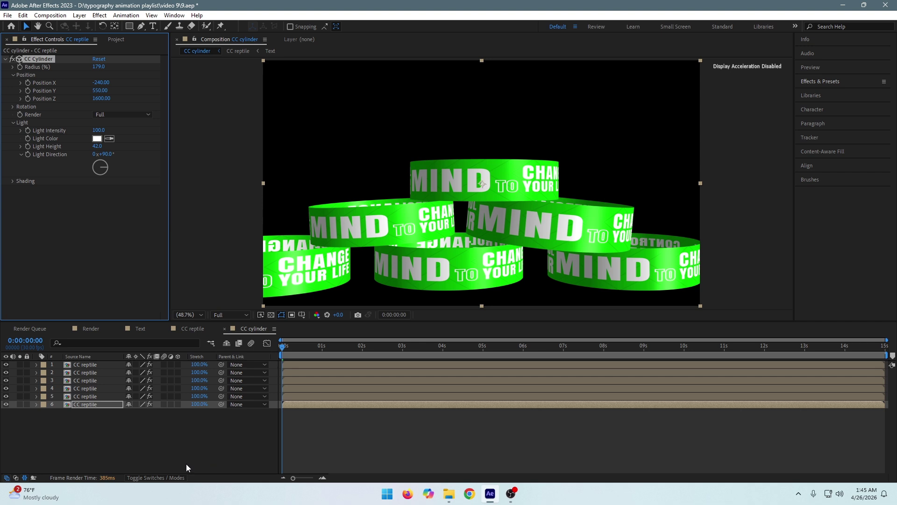
pyautogui.click(253, 437)
# Scrub the CC cylinder composition to 0:00:01:10 to check the movement of the text bands.
pyautogui.click(302, 344)
pyautogui.click(312, 344)
pyautogui.moveTo(313, 342); pyautogui.dragTo(335, 346)
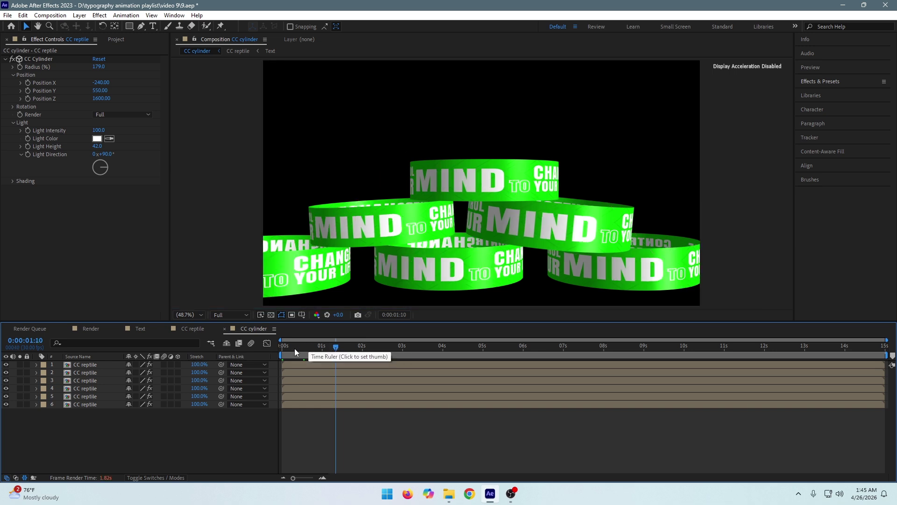
# Open the Render composition and add the CC cylinder composition to it as a layer.
pyautogui.click(91, 329)
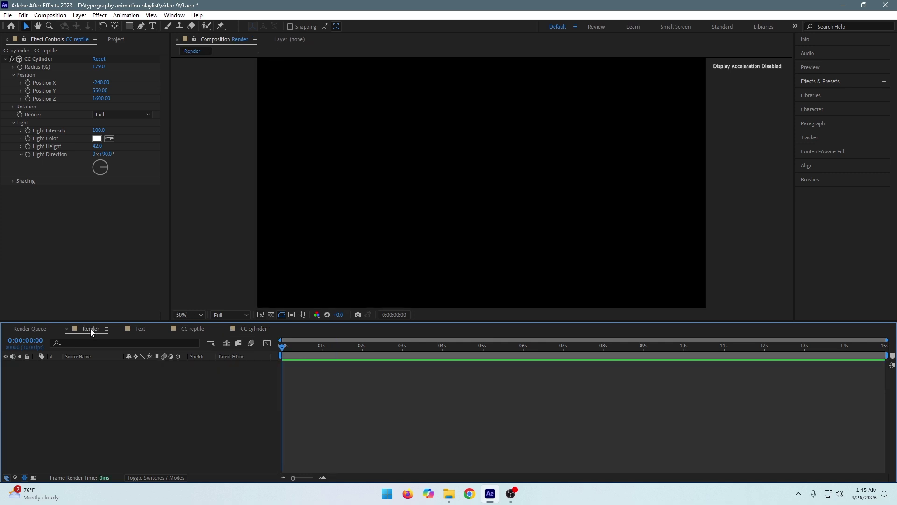
pyautogui.click(113, 40)
pyautogui.click(59, 200)
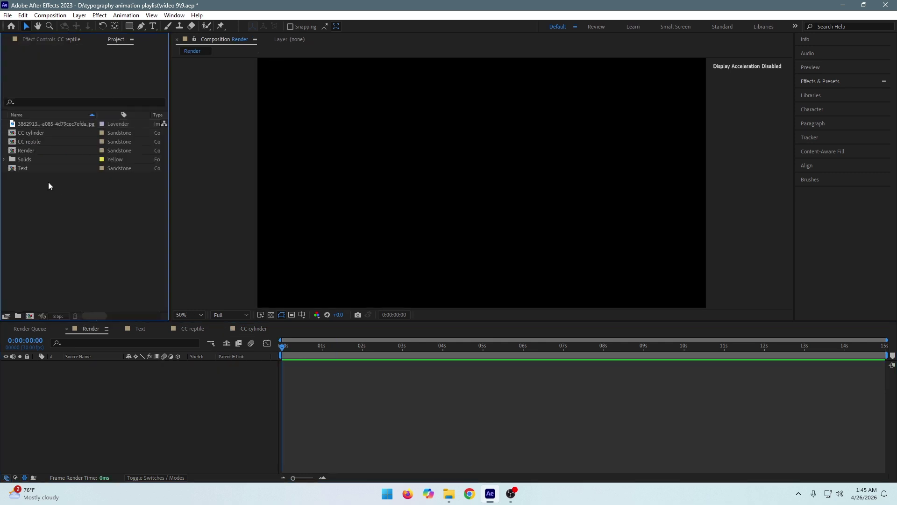
pyautogui.click(39, 133)
pyautogui.moveTo(38, 133); pyautogui.dragTo(78, 380)
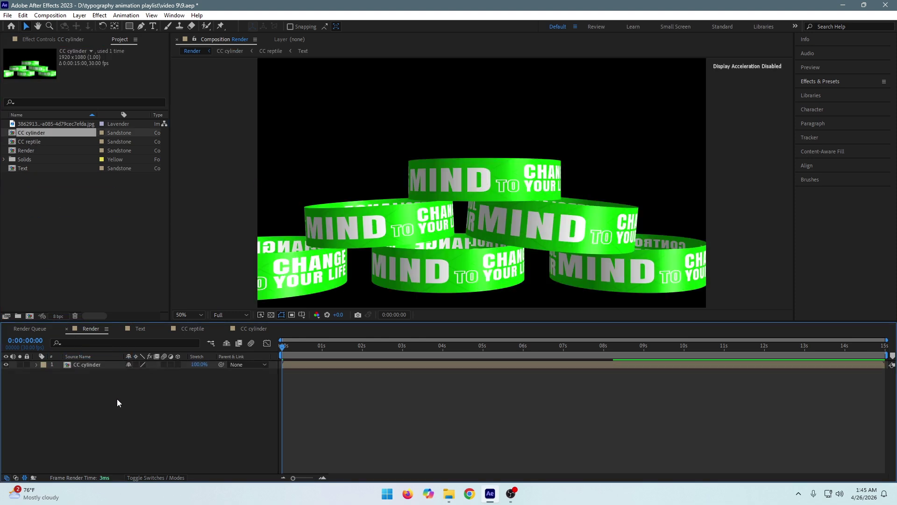
# Create a black 1920 x 1080 solid named bg and place it below the CC cylinder layer.
pyautogui.hotkey('ctrl', 'y')
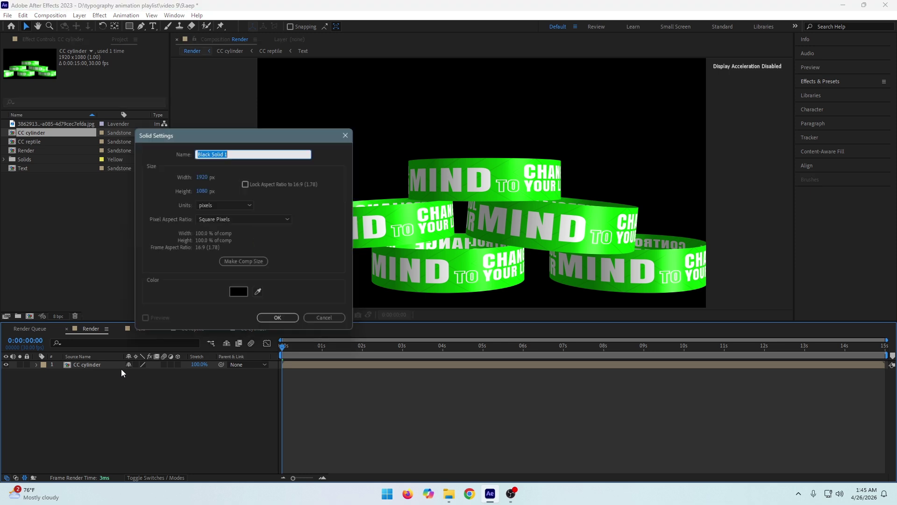
pyautogui.write('bg')
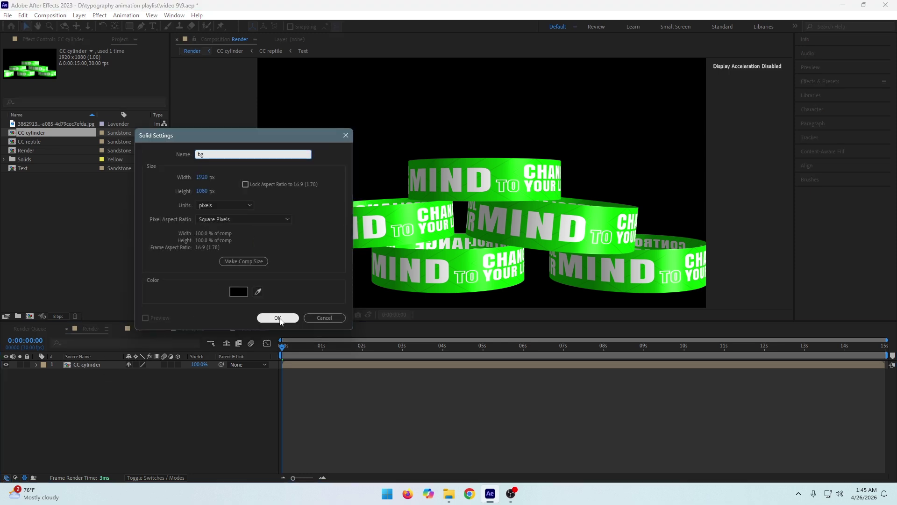
pyautogui.click(278, 317)
pyautogui.moveTo(89, 377); pyautogui.dragTo(100, 392)
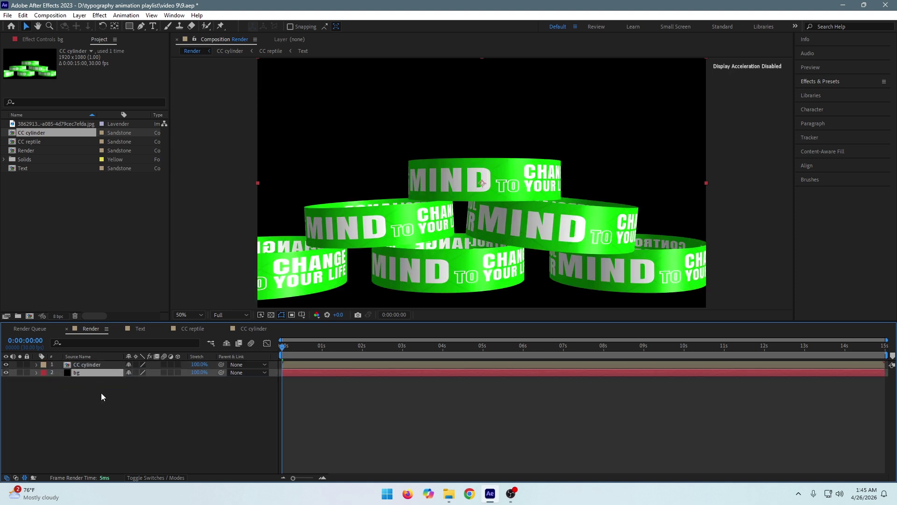
# Apply the Gradient Ramp effect to the bg layer.
pyautogui.hotkey('ctrl', 'space')
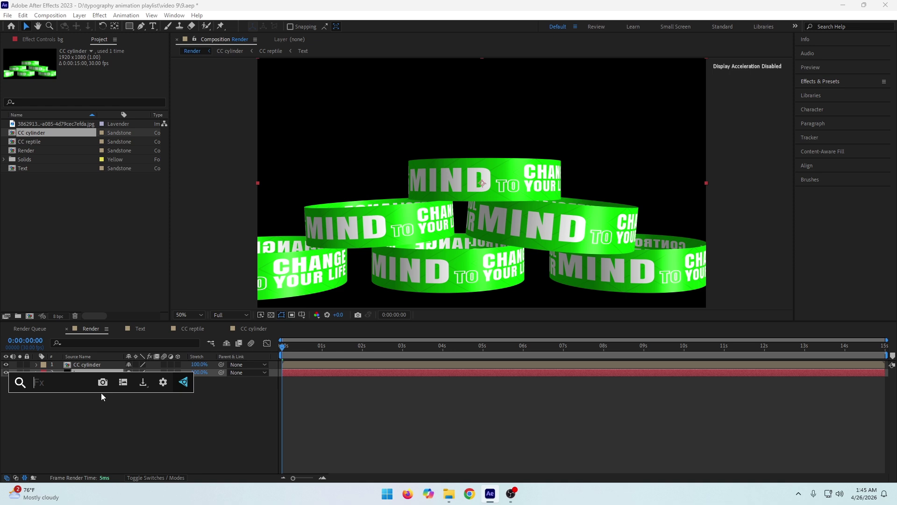
pyautogui.write('grr')
pyautogui.press('BackSpace')
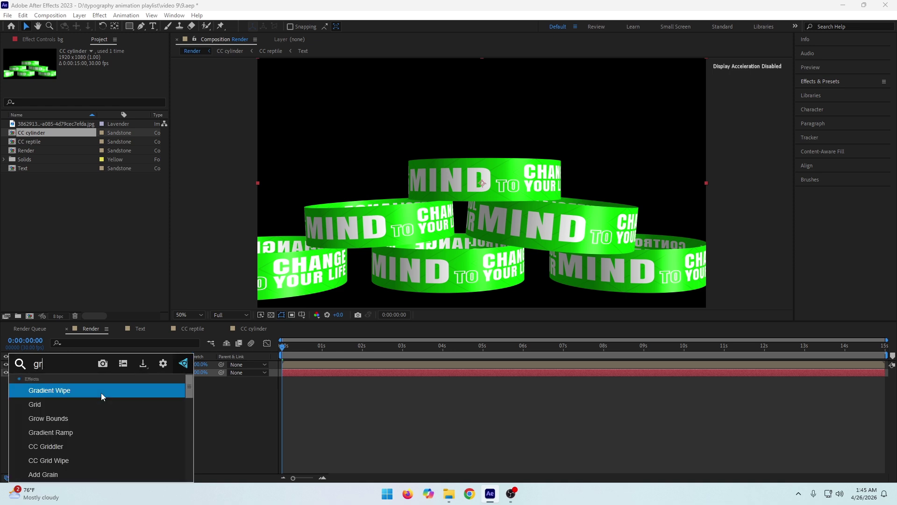
pyautogui.press('Down')
pyautogui.press('Down')
pyautogui.press('Down')
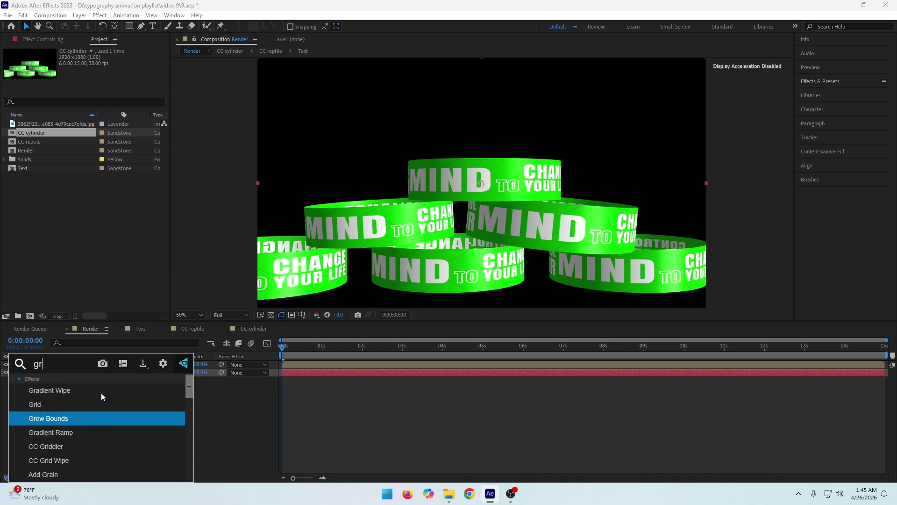
pyautogui.press('Return')
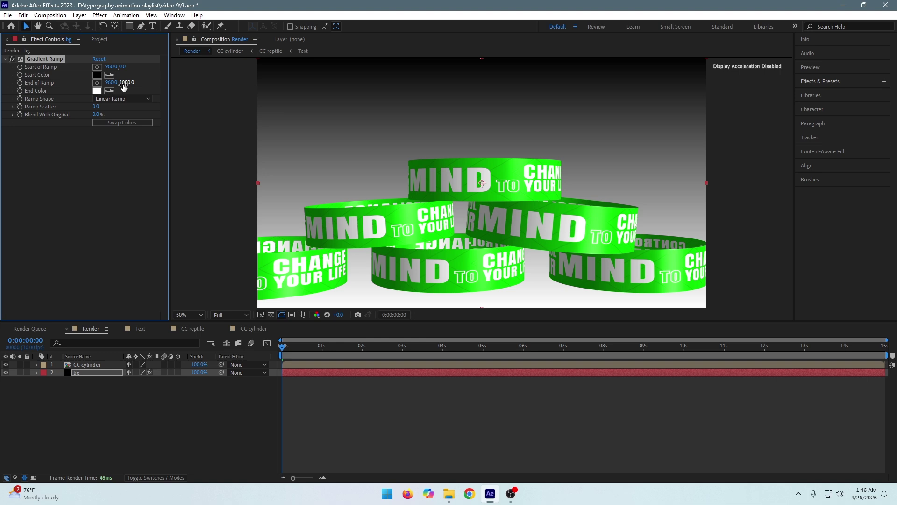
# Set the Gradient Ramp's end color to dark grey 111111.
pyautogui.click(97, 91)
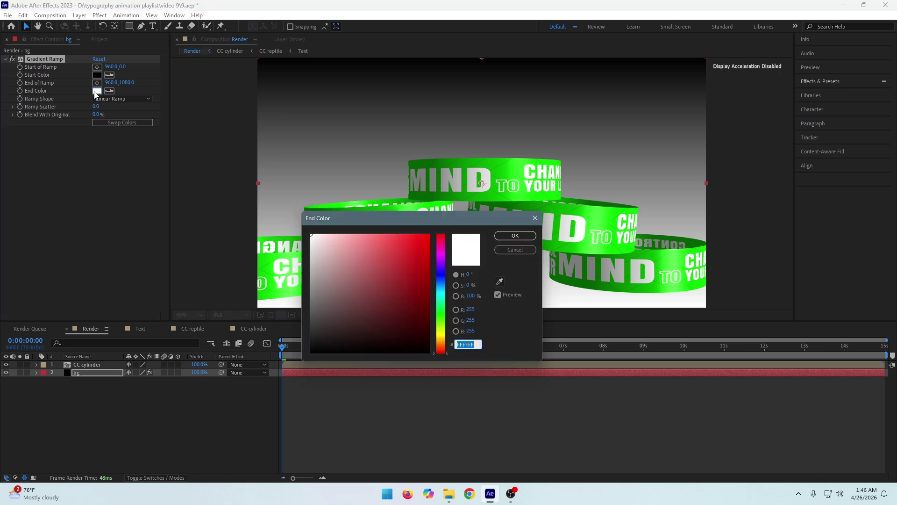
pyautogui.moveTo(338, 274)
pyautogui.mouseDown()
pyautogui.moveTo(304, 321)
pyautogui.moveTo(303, 350)
pyautogui.moveTo(298, 345)
pyautogui.mouseUp()
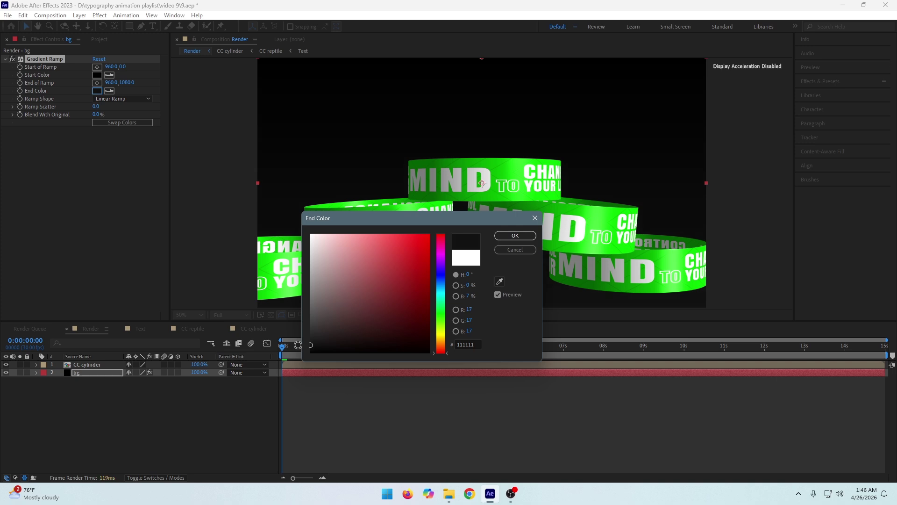
pyautogui.click(509, 240)
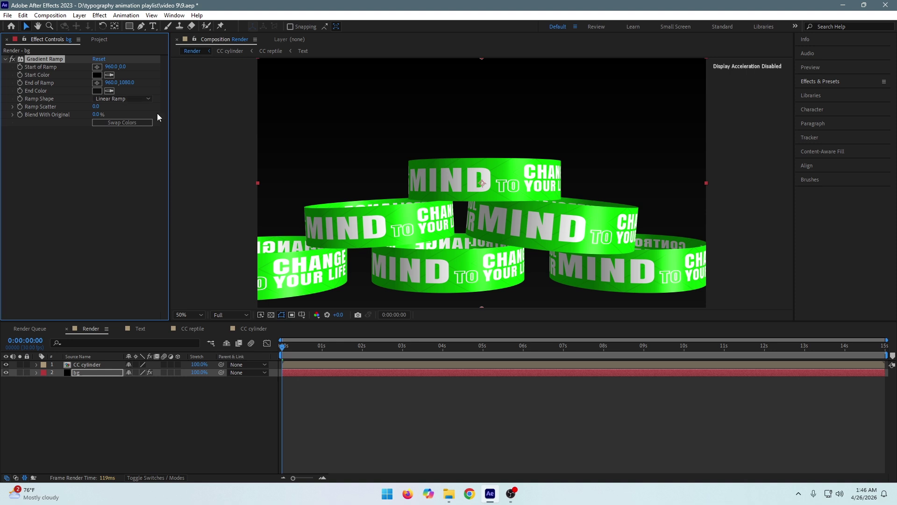
# Move the ramp's start point above the frame to about Y -390 and its end point below the frame to about Y 1188.
pyautogui.click(481, 60)
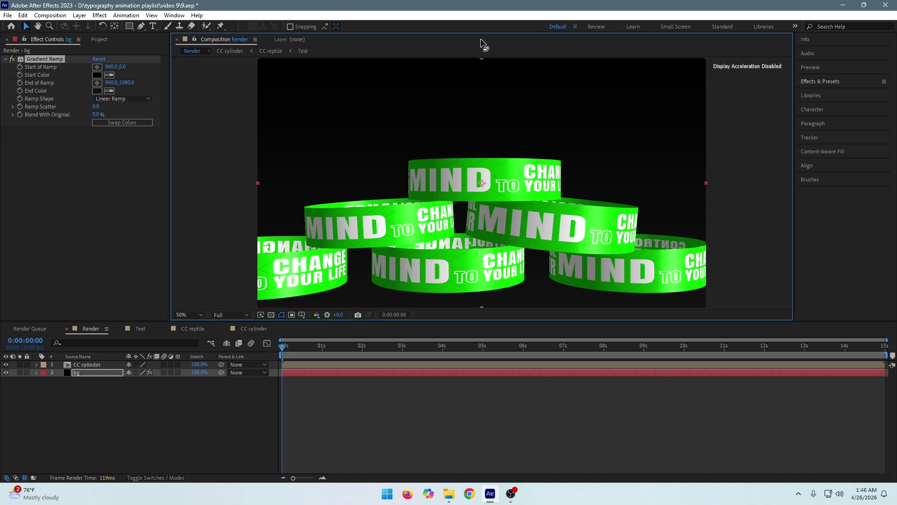
pyautogui.moveTo(480, 56); pyautogui.dragTo(483, 50)
pyautogui.press(',')
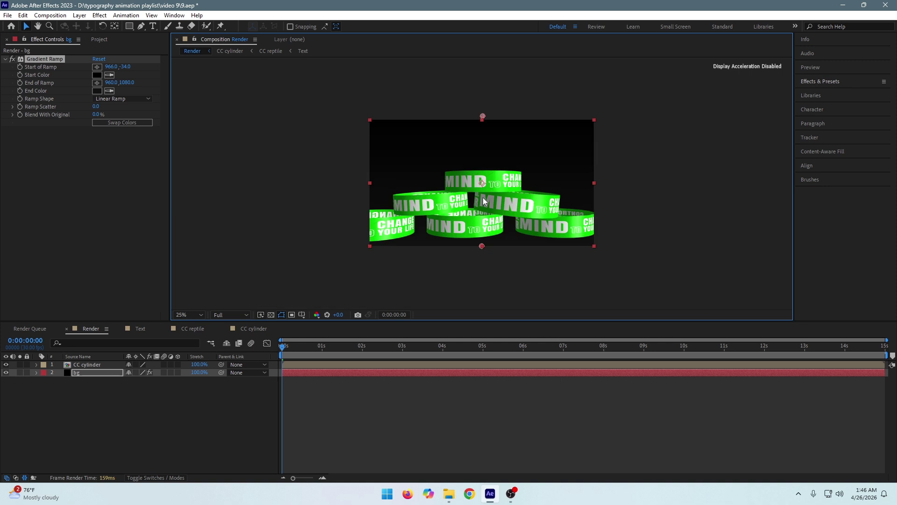
pyautogui.moveTo(481, 245); pyautogui.dragTo(481, 256)
pyautogui.moveTo(483, 117); pyautogui.dragTo(483, 74)
# Scrub the Render composition to about frame 17 to check the background, and return to 0:00:00:00.
pyautogui.click(299, 355)
pyautogui.click(305, 350)
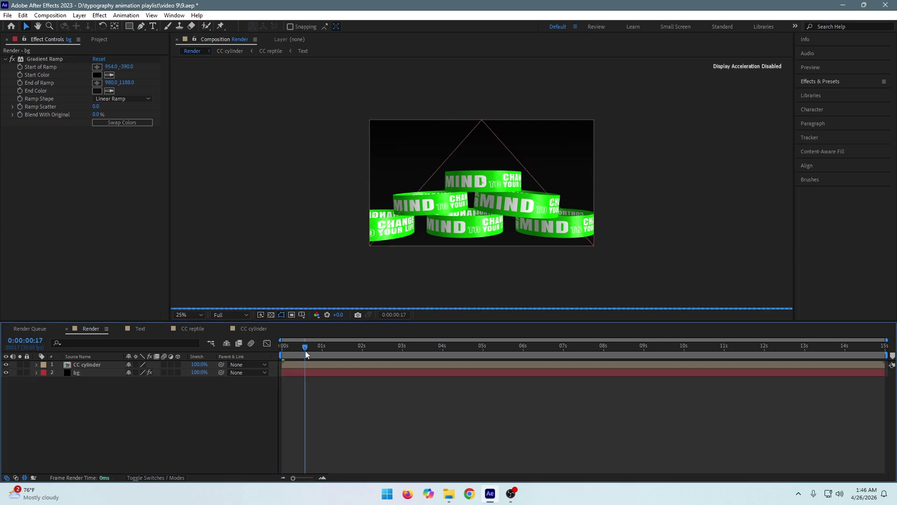
pyautogui.moveTo(303, 346); pyautogui.dragTo(233, 349)
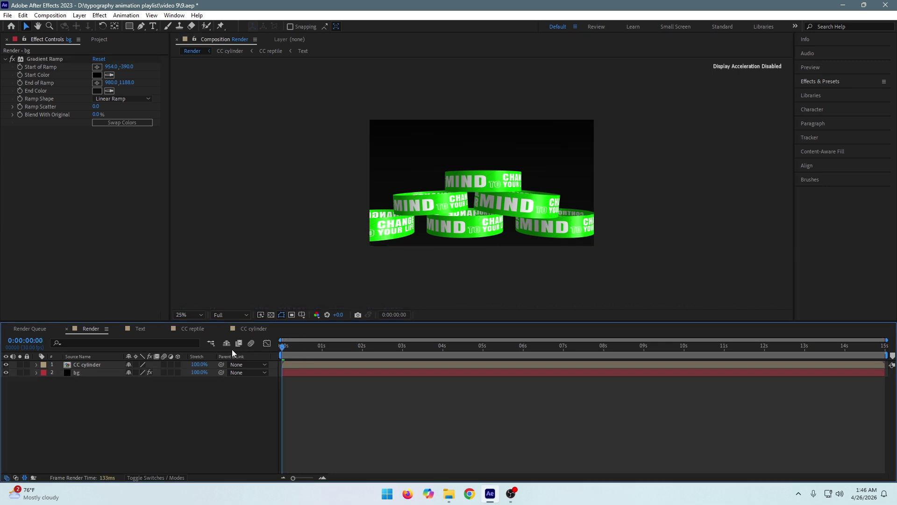